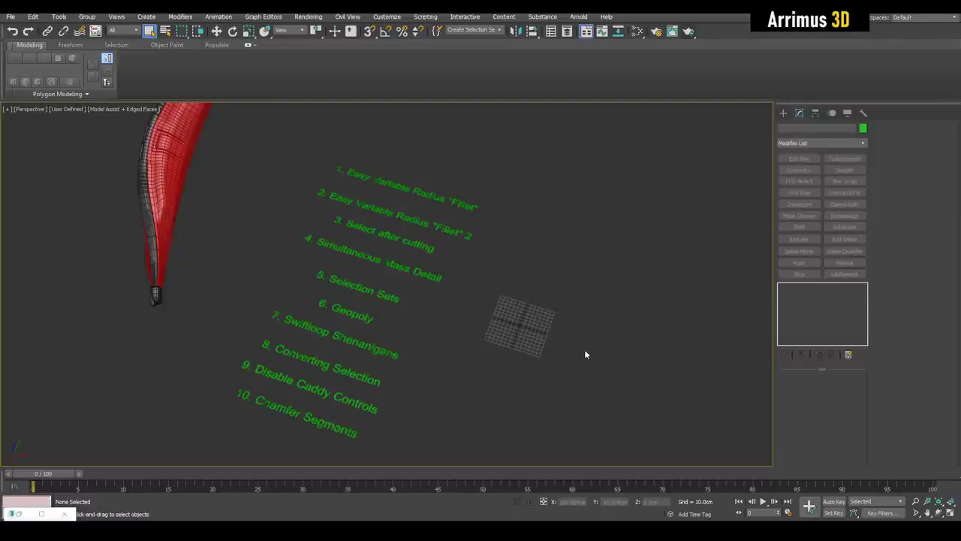
Step: Examine the green list of ten modeling tips, starting with "Easy Variable Radius Fillet"
middle_drag(509, 294, 492, 253)
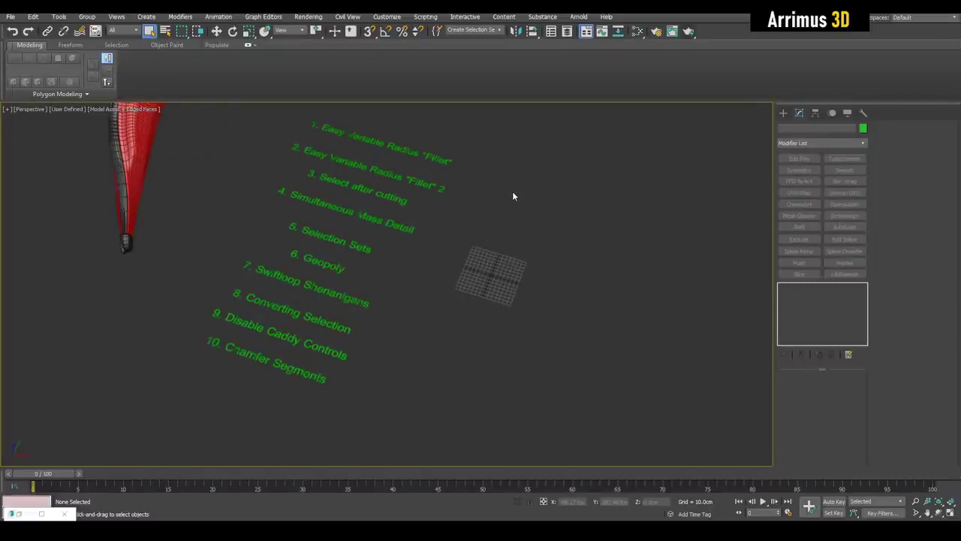
middle_drag(488, 278, 323, 164)
alt+middle_drag(246, 266, 365, 238)
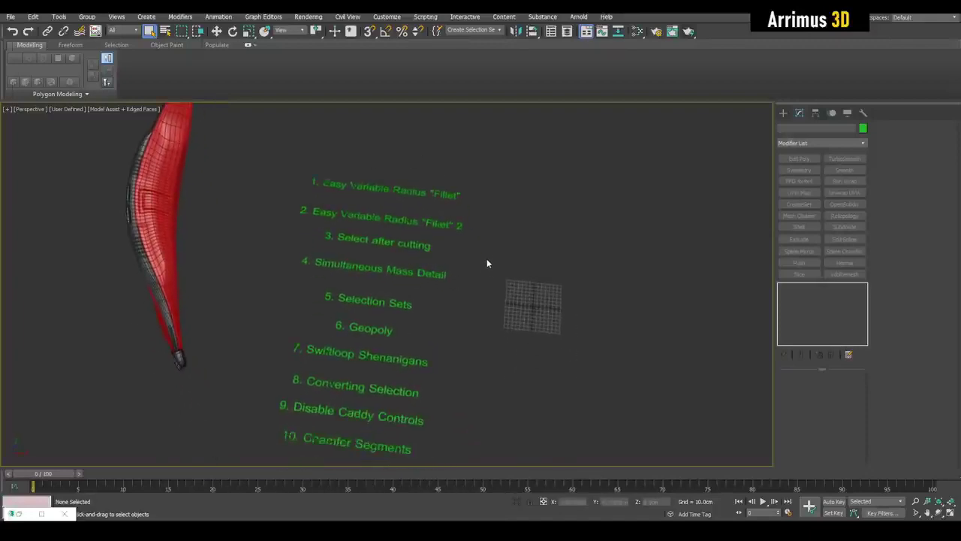
alt+middle_drag(499, 289, 442, 324)
scroll(262, 222, up, 5)
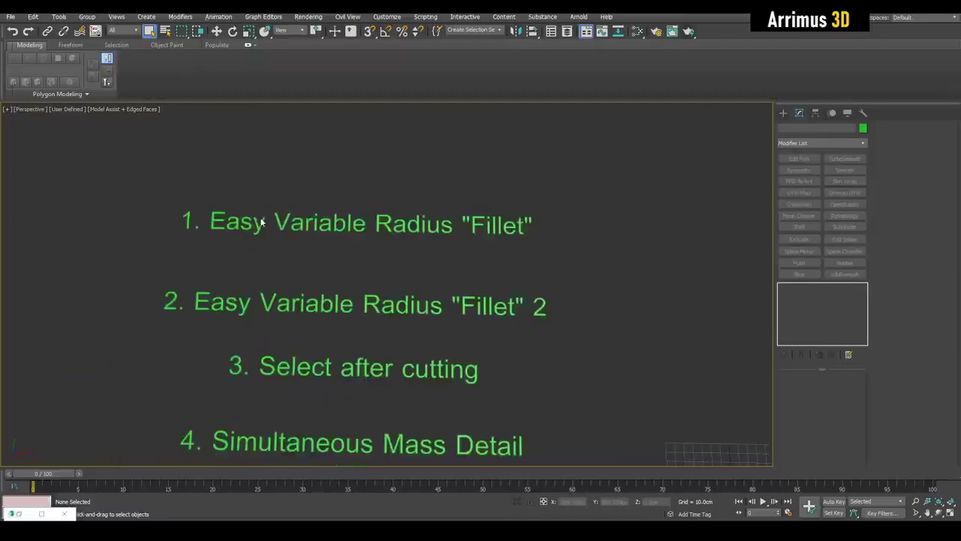
middle_drag(353, 241, 294, 268)
scroll(294, 268, up, 2)
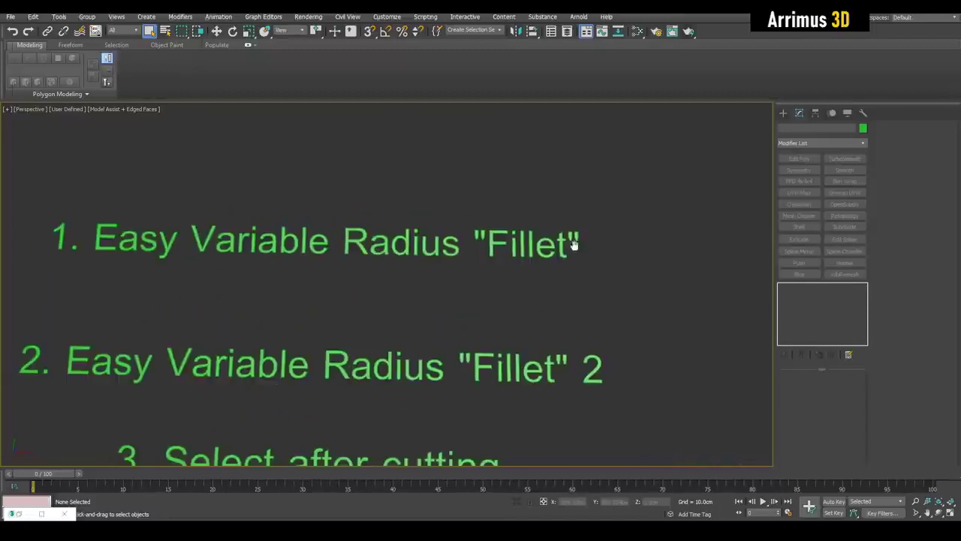
Step: Create a freehand box primitive in the empty space beside the list of tips
scroll(573, 243, down, 4)
middle_drag(573, 243, 428, 207)
key(b)
drag(428, 193, 556, 334)
click(558, 293)
key(w)
alt+middle_drag(485, 319, 508, 274)
scroll(508, 275, up, 2)
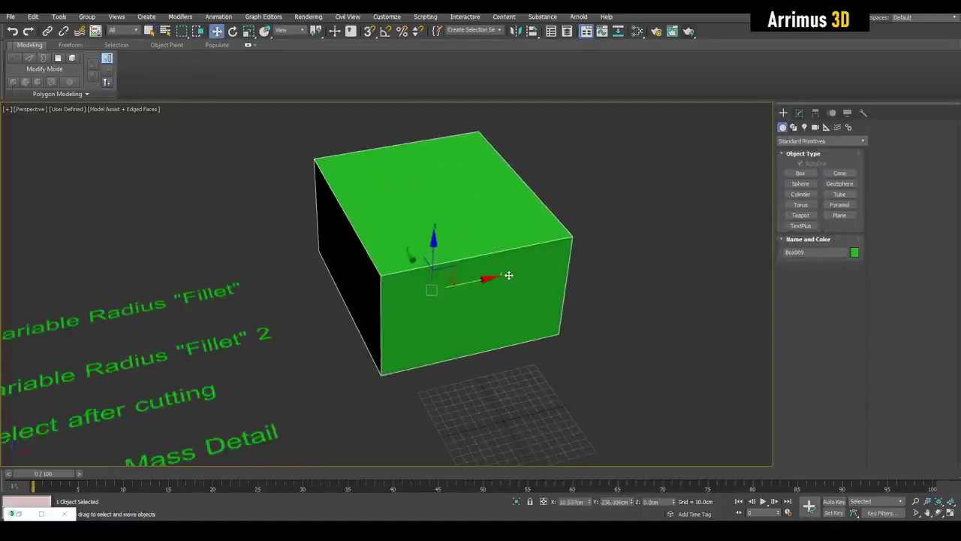
Step: Add an Edit Poly modifier and insert three Swift Loop support loops close to the box's side, upper and lower edges
key(ctrl+e)
key(1)
scroll(485, 264, up, 3)
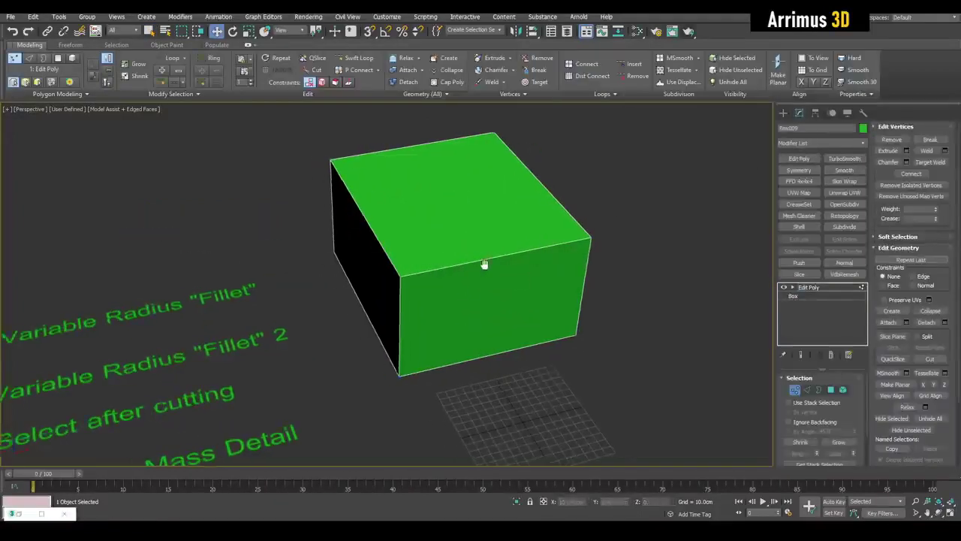
key(alt+1)
click(399, 283)
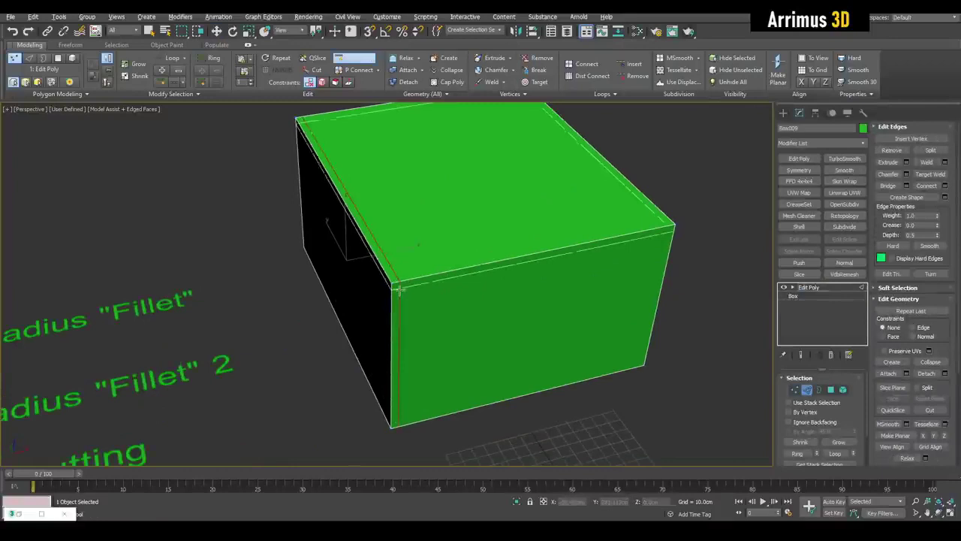
click(395, 292)
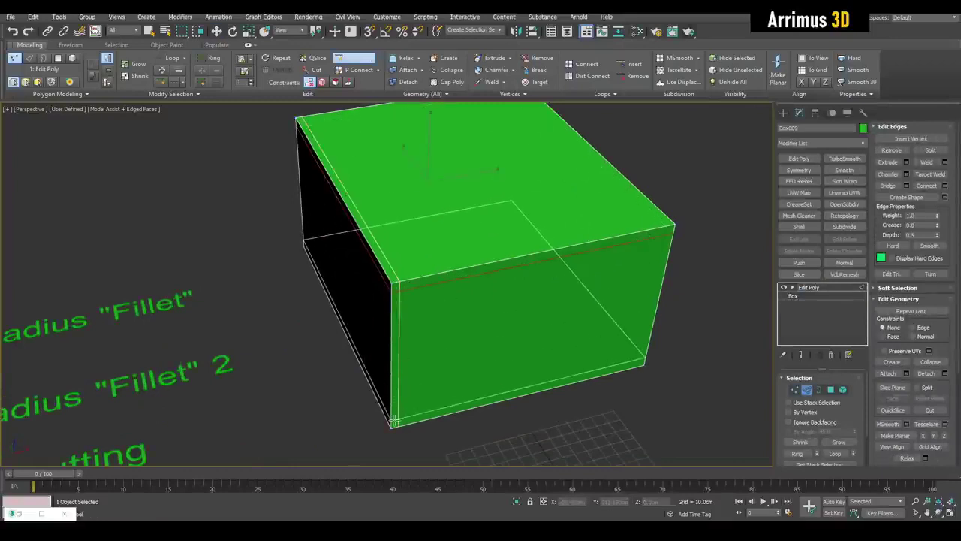
click(395, 421)
right_click(395, 420)
key(q)
Step: Select the ring of edges running along the box's long side and connect it with 2 segments
alt+middle_drag(417, 347, 383, 242)
click(383, 241)
key(alt+r)
key(ctrl+shift+e)
double_click(448, 258)
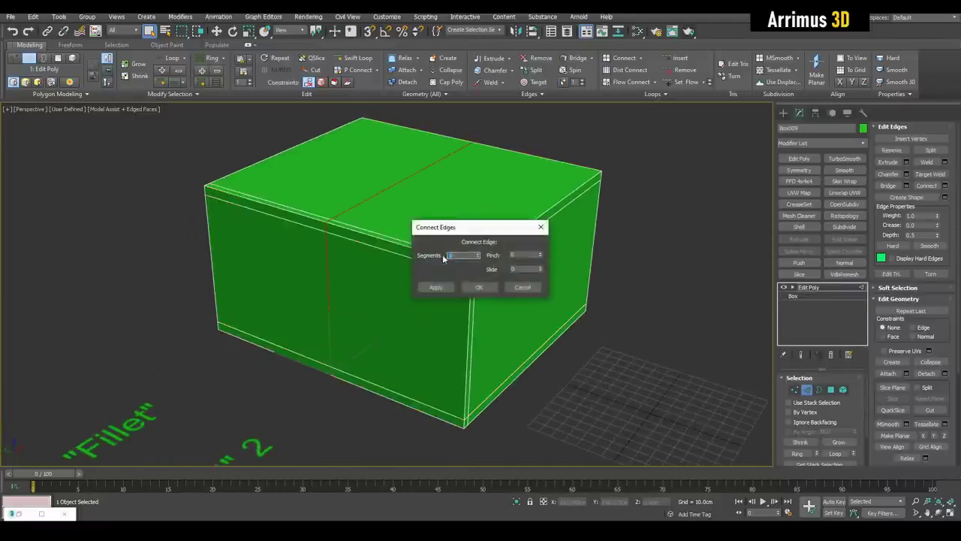
text(2)
click(482, 287)
key(2)
Step: Open the Loop Tools window and place it beside the box
middle_drag(392, 225, 441, 272)
scroll(446, 294, down, 3)
scroll(451, 251, up, 4)
key(2)
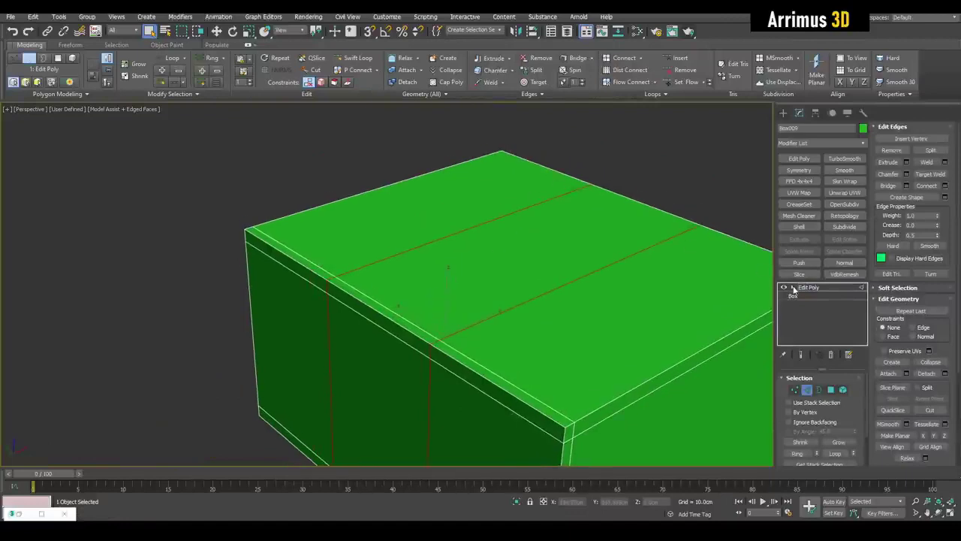
click(793, 288)
click(794, 287)
click(665, 94)
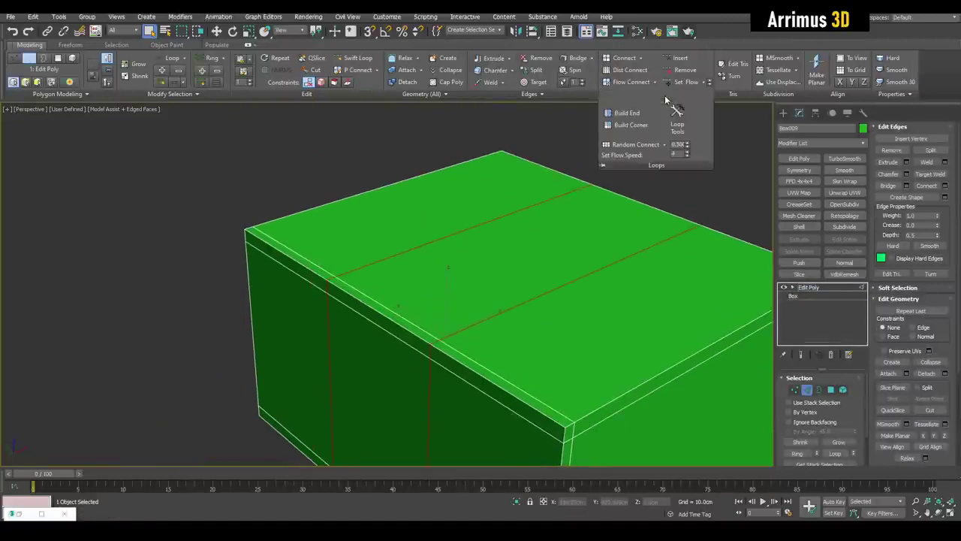
click(677, 117)
drag(61, 193, 73, 236)
Step: Select the end segment of the box's upper corner edge and spread its neighbouring loops far away from it with Loop Tools
middle_drag(335, 289, 336, 245)
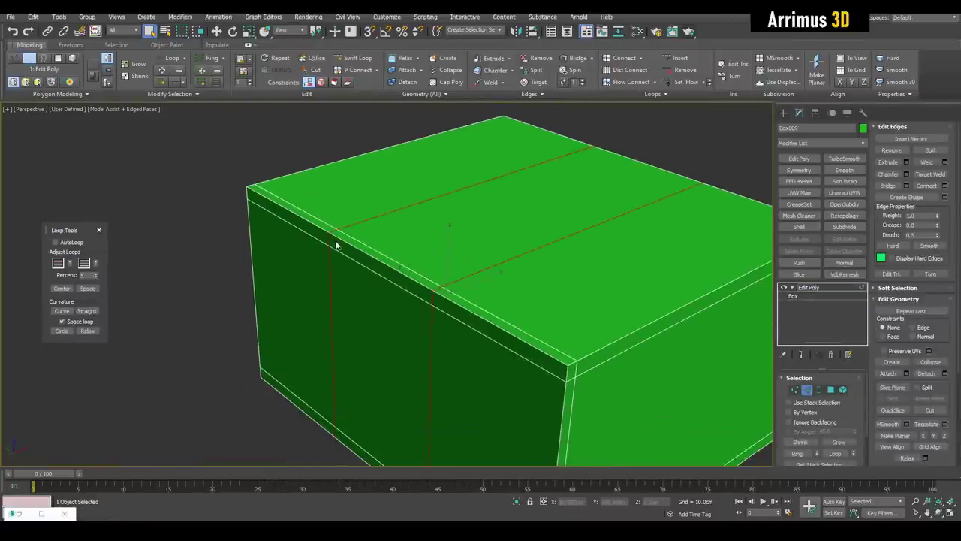
alt+middle_drag(277, 236, 306, 203)
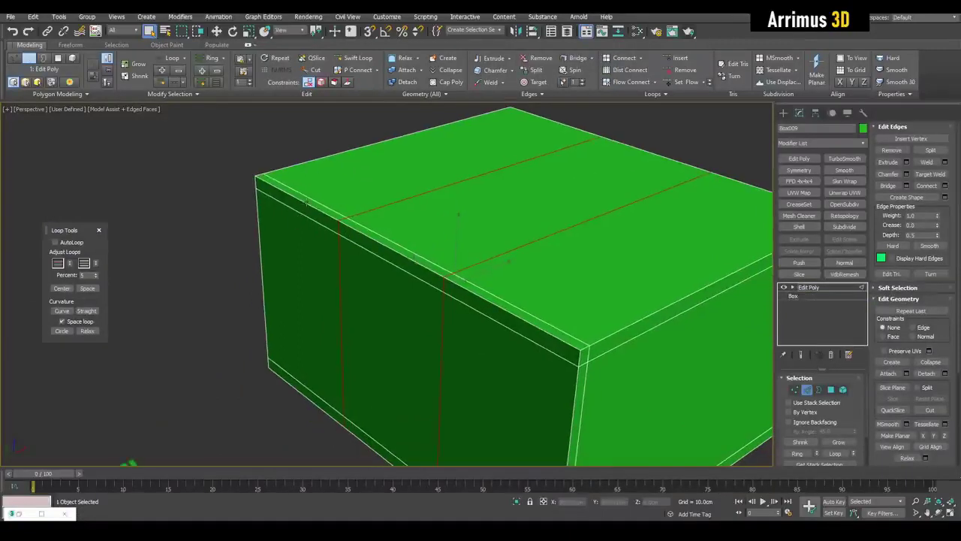
click(295, 199)
scroll(293, 187, up, 3)
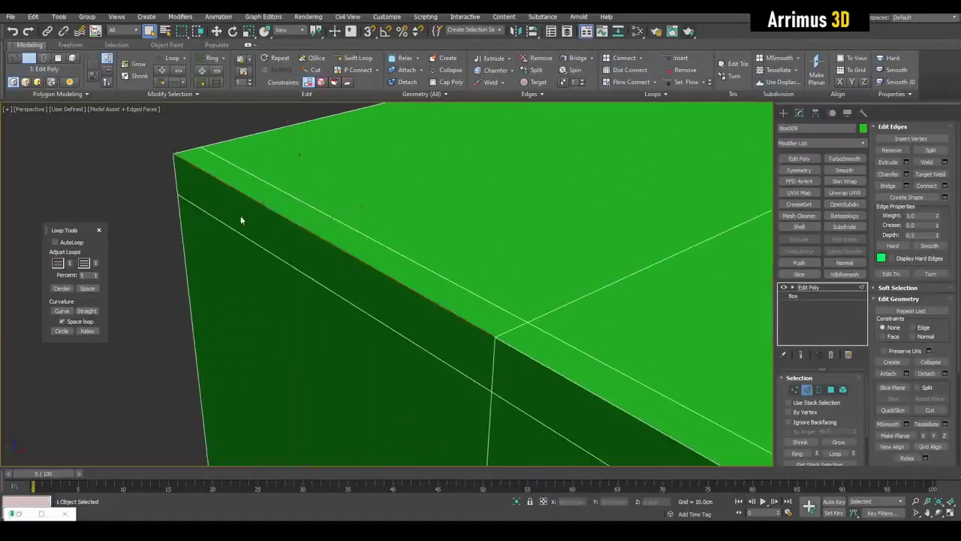
scroll(276, 229, down, 2)
alt+middle_drag(234, 297, 200, 280)
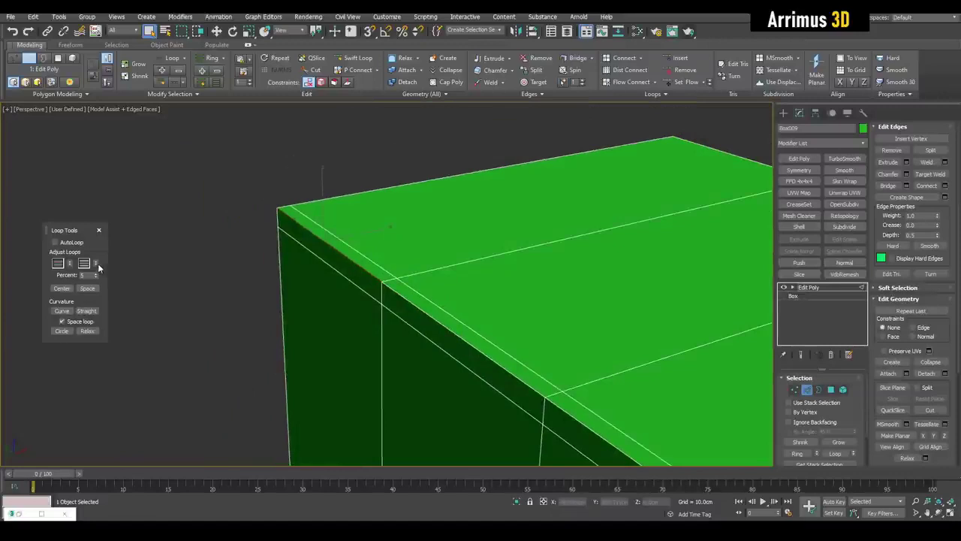
drag(96, 263, 151, 314)
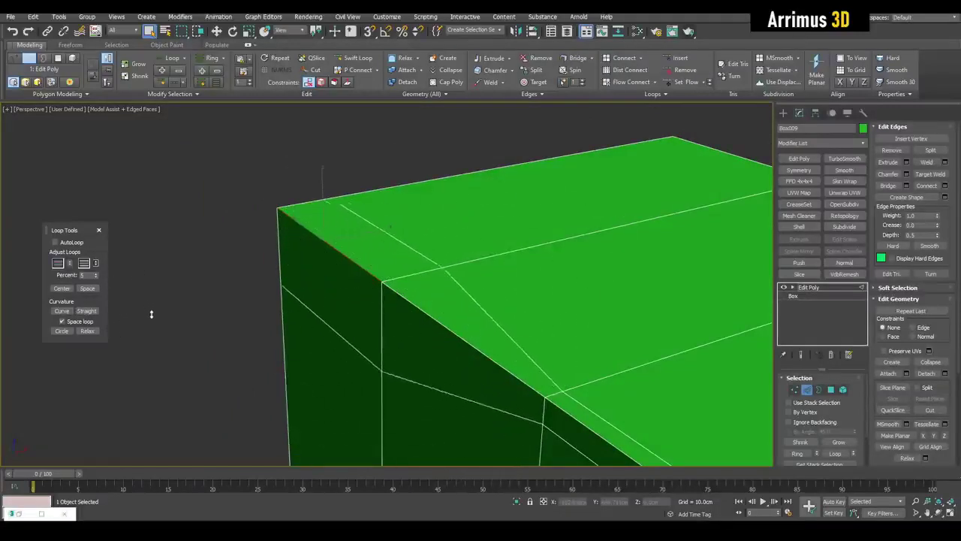
key(ctrl+z)
middle_drag(176, 312, 189, 235)
scroll(189, 234, down, 4)
drag(97, 263, 142, 348)
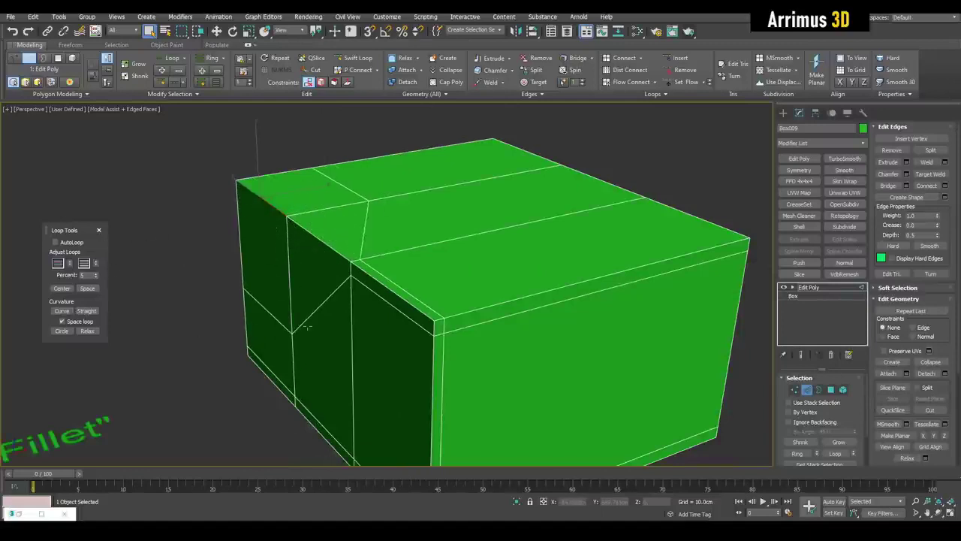
alt+middle_drag(308, 326, 315, 304)
Step: Apply TurboSmooth to the box with 3 iterations and Isoline Display enabled
key(2)
click(845, 159)
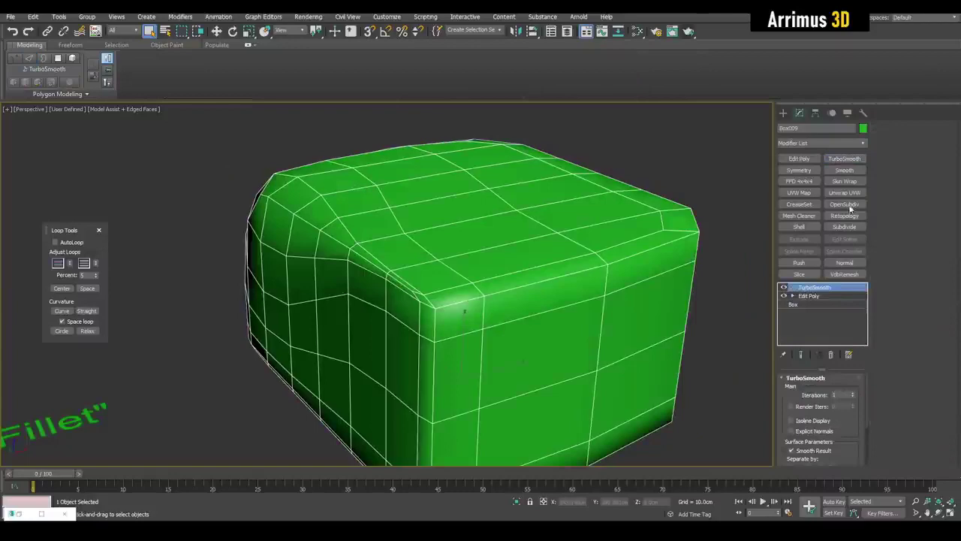
click(852, 392)
click(851, 393)
click(791, 420)
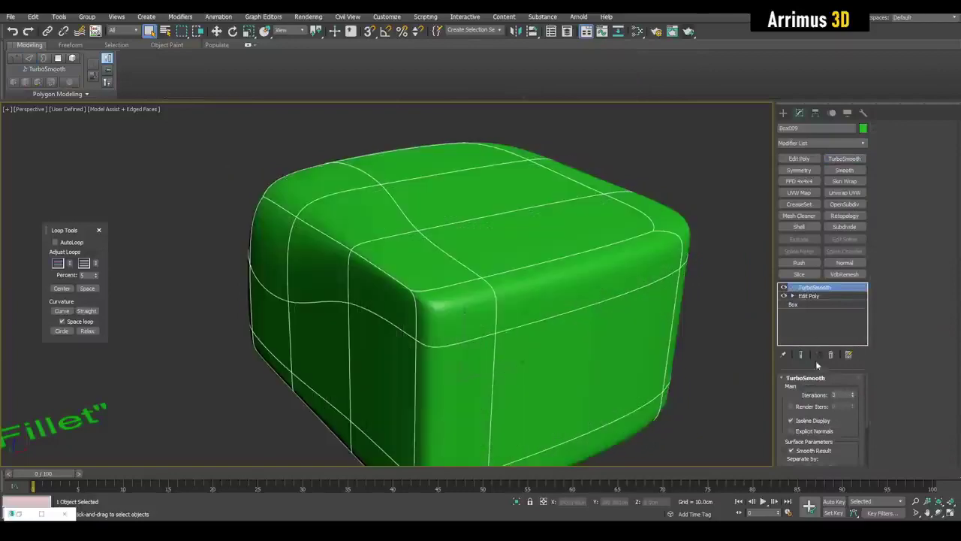
Step: Add a second Edit Poly beneath TurboSmooth and insert Swift Loop support loops close to both ends of the box
click(810, 297)
click(799, 158)
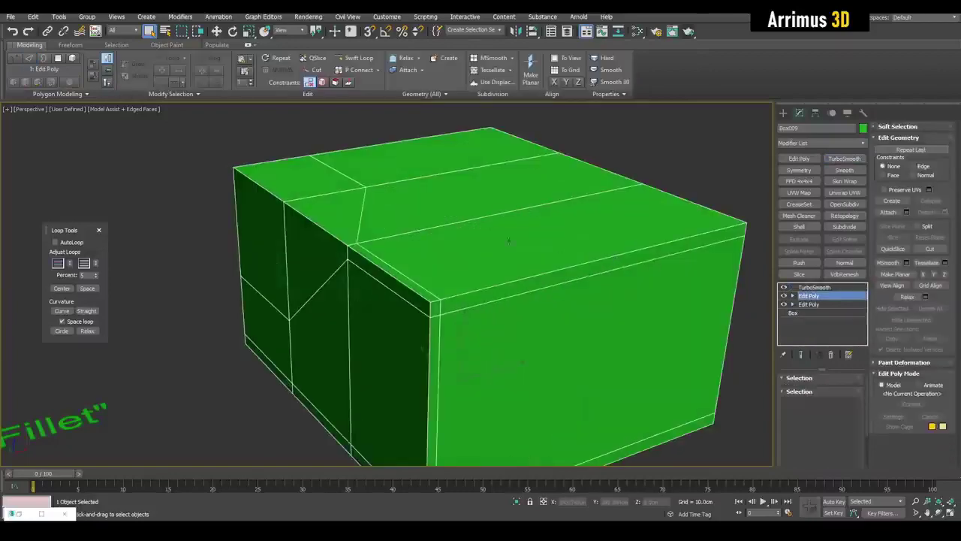
key(1)
alt+middle_drag(232, 207, 315, 219)
key(alt+1)
click(514, 309)
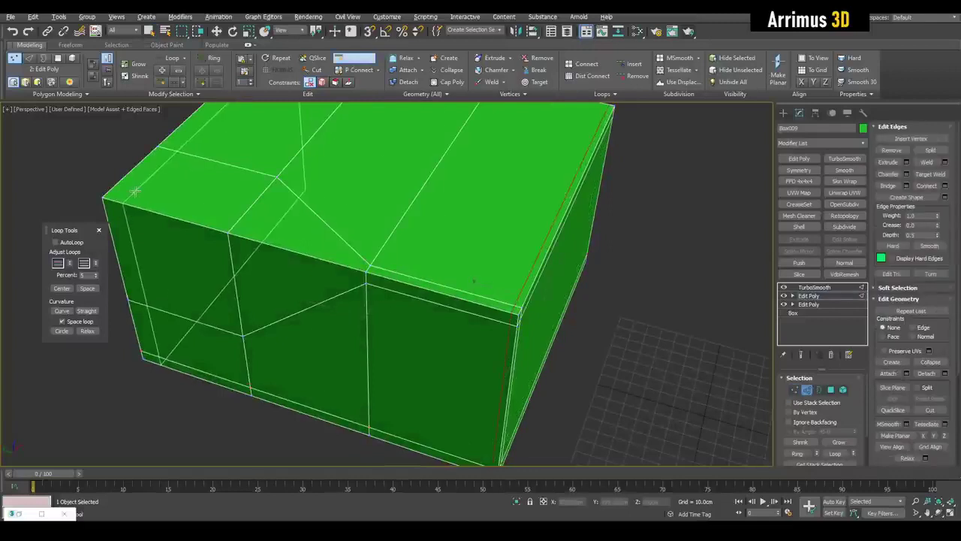
click(118, 197)
Step: Deselect the box and inspect its smoothed variable-radius edge with edged faces temporarily hidden
key(w)
key(2)
key(q)
click(88, 160)
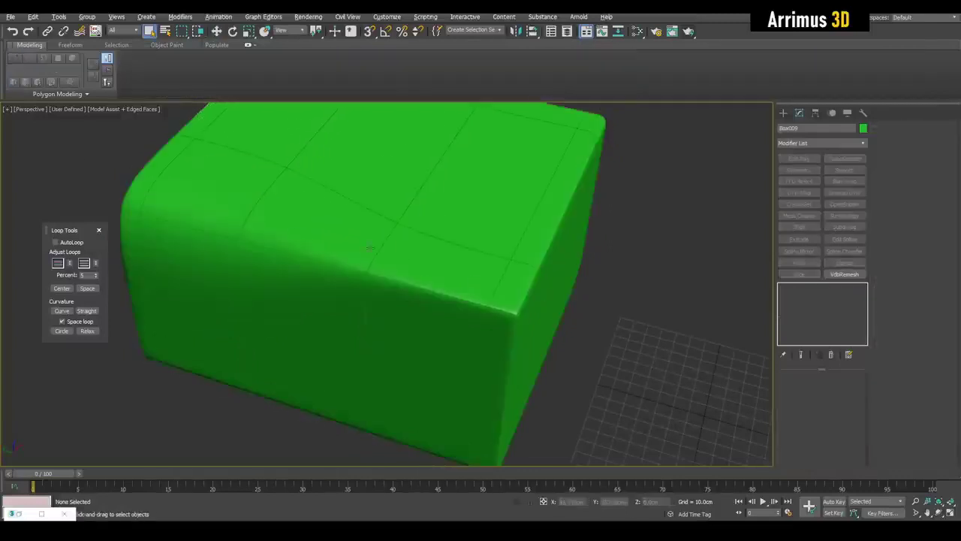
key(F4)
middle_drag(364, 246, 387, 272)
middle_drag(387, 272, 413, 285)
key(F4)
Step: In the upper Edit Poly, select the edge segment at the rounded corner and readjust its neighbouring loops with Loop Tools
click(381, 231)
click(816, 298)
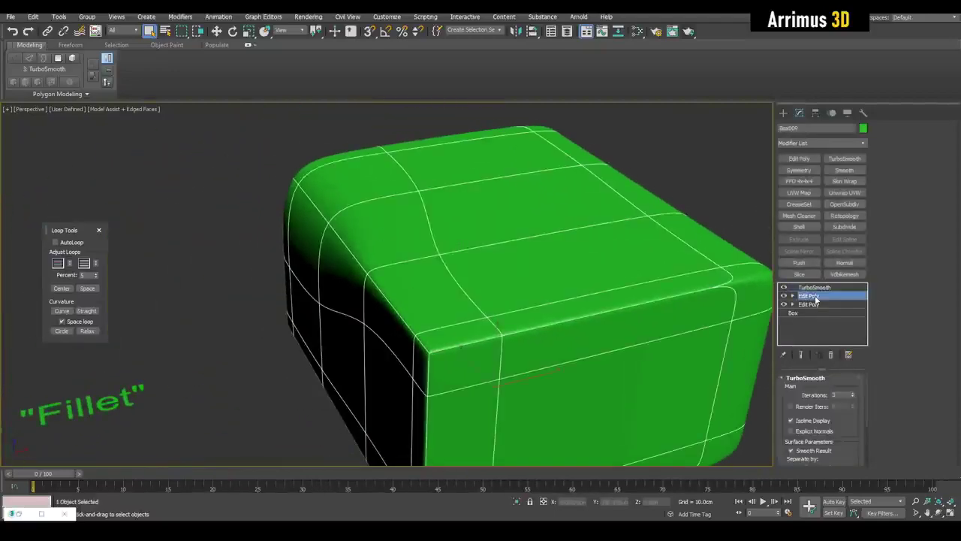
alt+middle_drag(334, 240, 325, 326)
key(2)
click(353, 284)
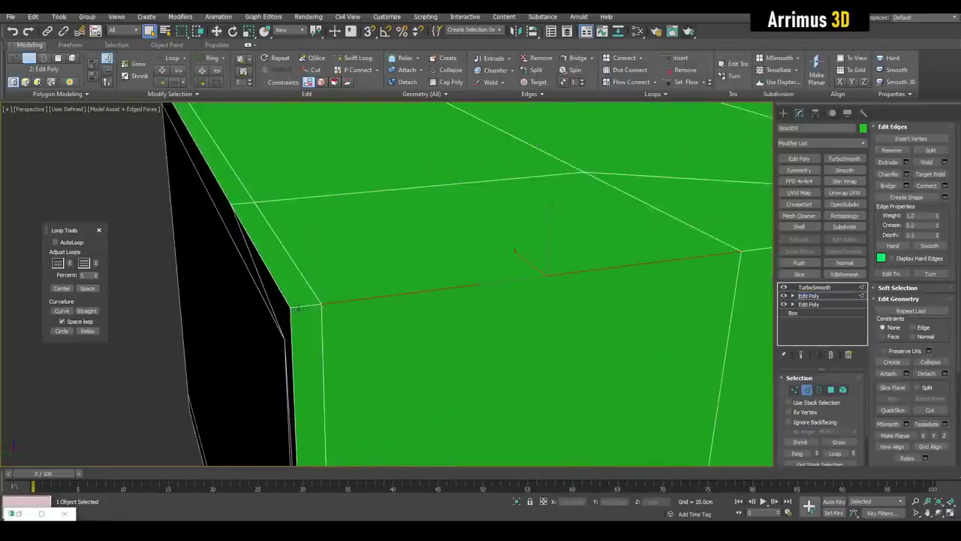
scroll(427, 308, down, 10)
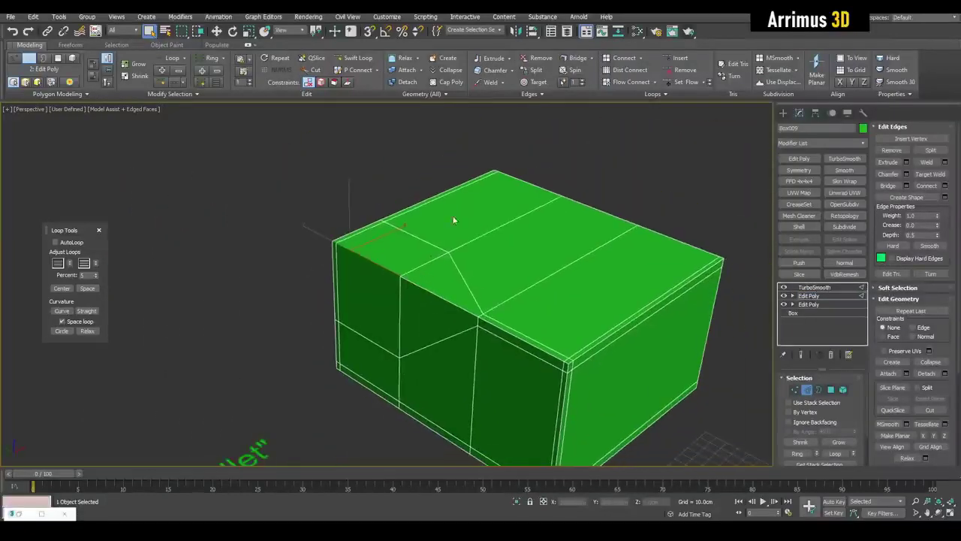
scroll(375, 248, up, 3)
mouse_move(96, 266)
mouse_down()
mouse_move(122, 211)
mouse_move(144, 287)
mouse_move(153, 250)
mouse_move(160, 287)
mouse_move(165, 255)
mouse_move(165, 288)
mouse_up()
key(F4)
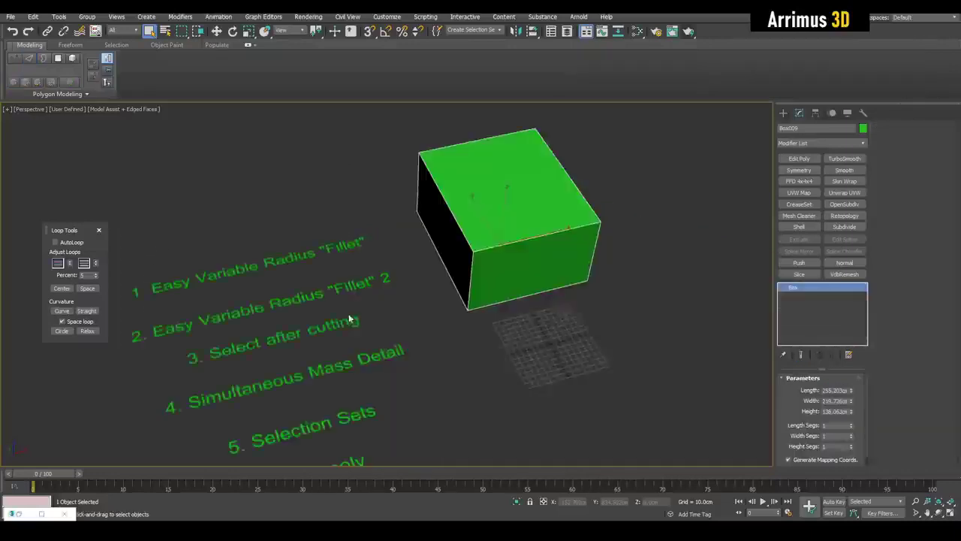
Step: Add an Edit Poly modifier to the plain box and tessellate it twice in vertex mode
alt+middle_drag(349, 315, 317, 316)
middle_drag(206, 277, 258, 319)
scroll(298, 303, up, 3)
middle_drag(587, 279, 498, 261)
scroll(409, 315, down, 4)
scroll(458, 265, up, 3)
key(ctrl+e)
key(1)
click(930, 373)
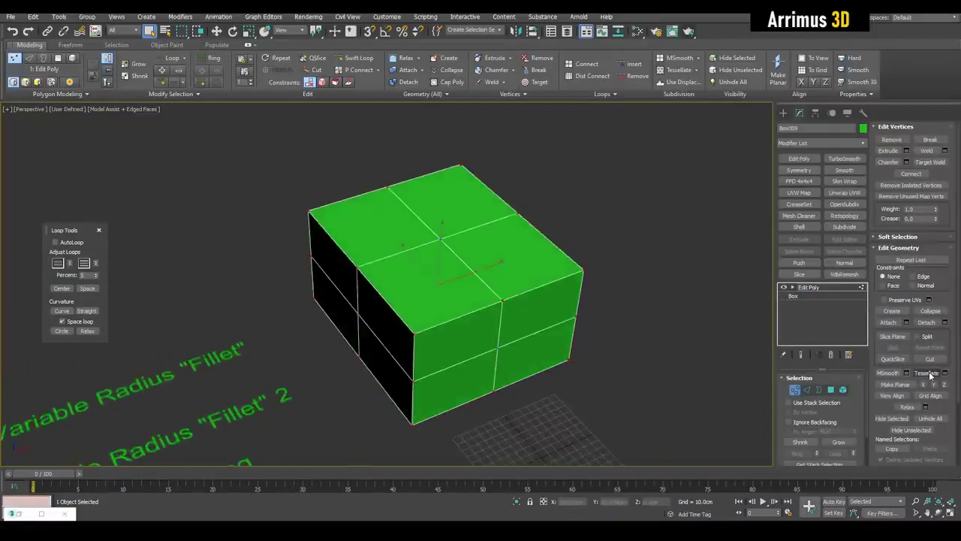
click(930, 373)
scroll(441, 241, up, 3)
Step: Select an edge segment along the box's upper border and raise its crease value
key(2)
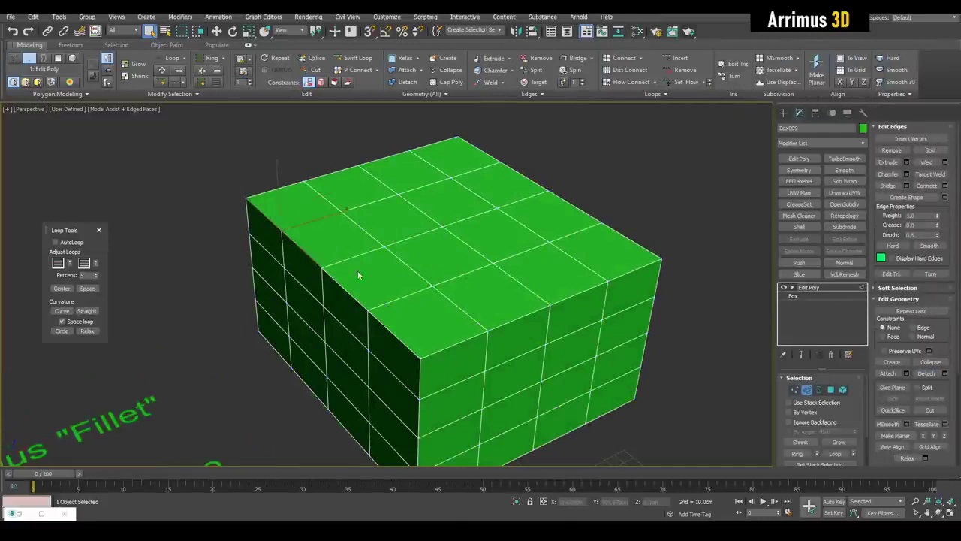
alt+middle_drag(358, 276, 409, 237)
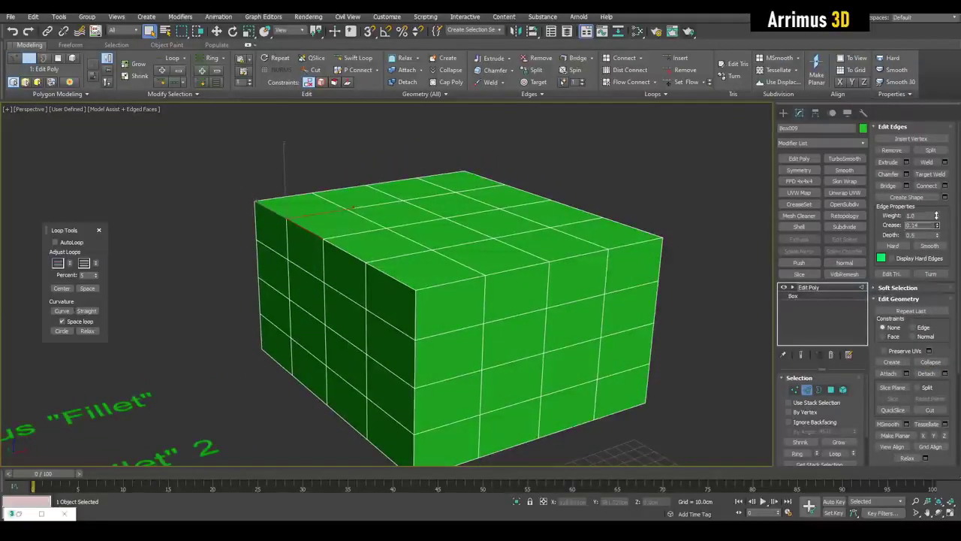
key(2)
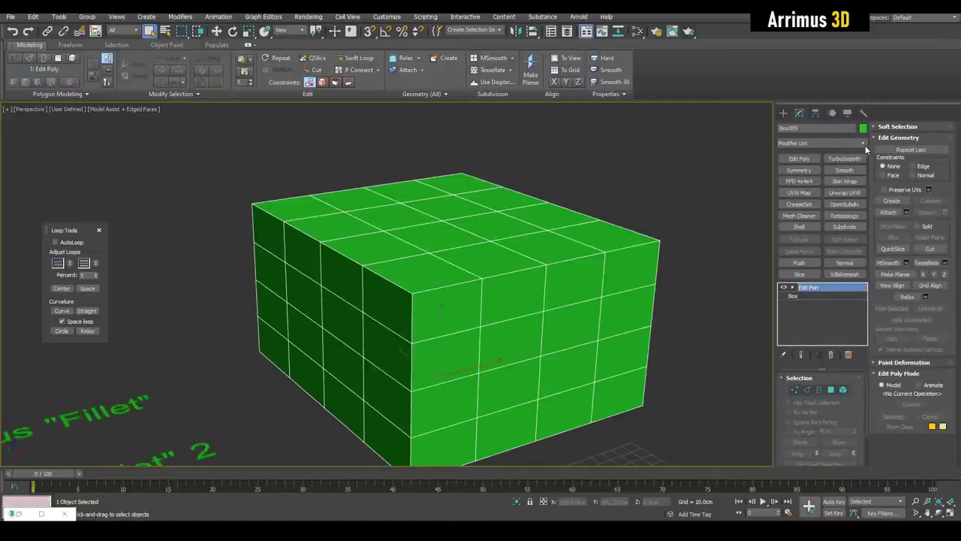
Step: Add a Chamfer modifier, set its amount type to By Crease Weight and raise the minimum amount to 3.25 cm
click(863, 144)
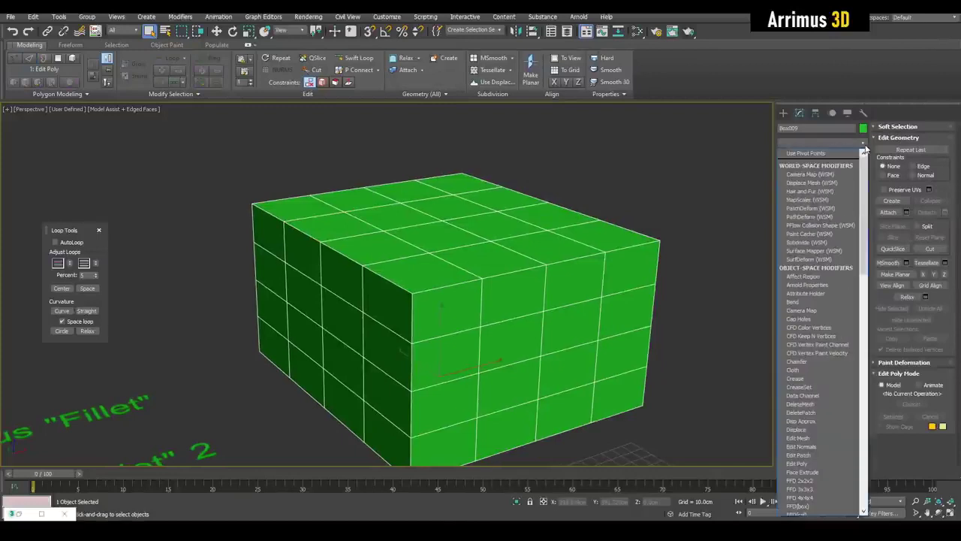
click(807, 359)
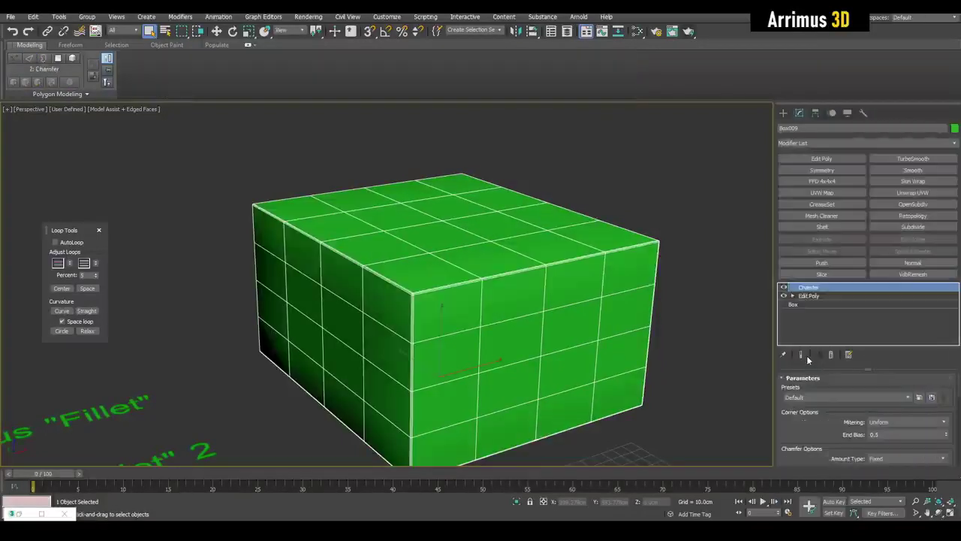
scroll(808, 394, down, 3)
click(943, 409)
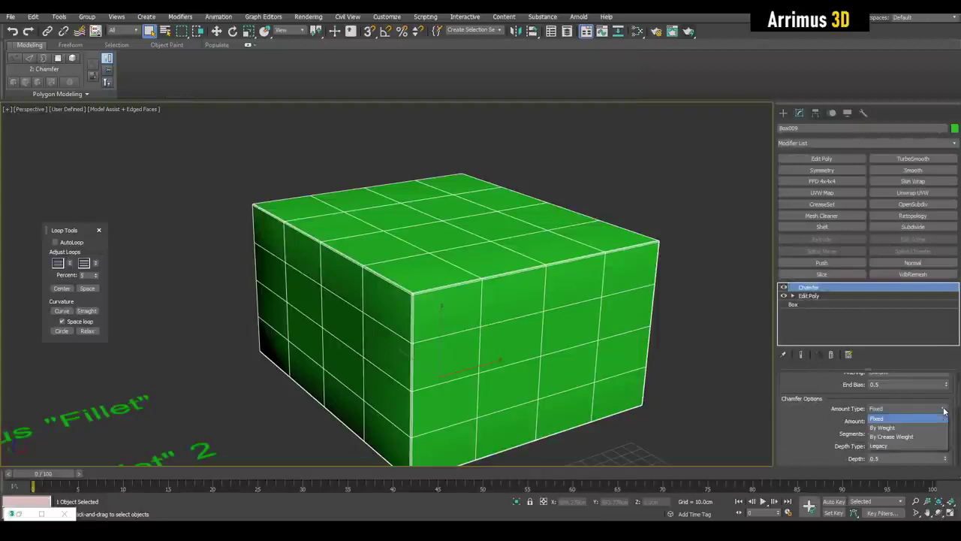
click(905, 437)
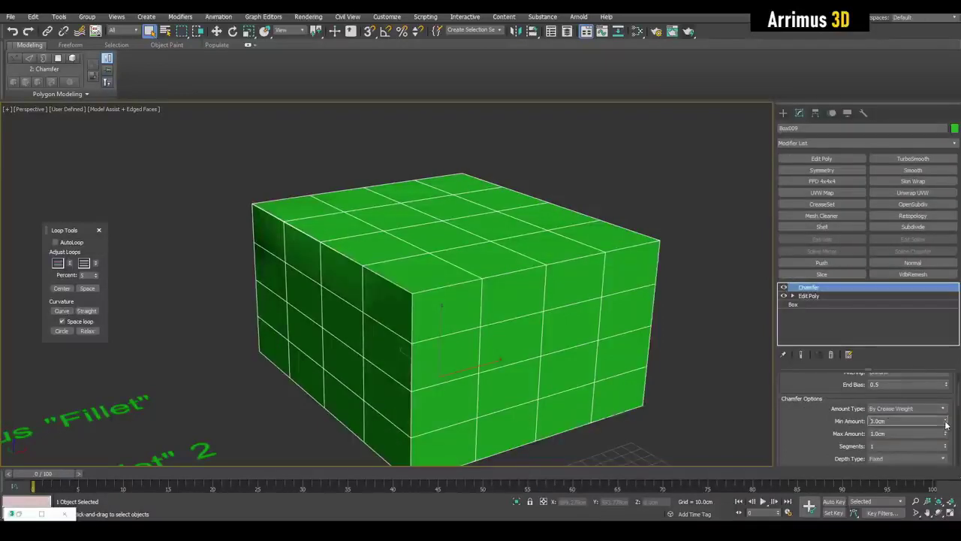
drag(946, 425, 950, 363)
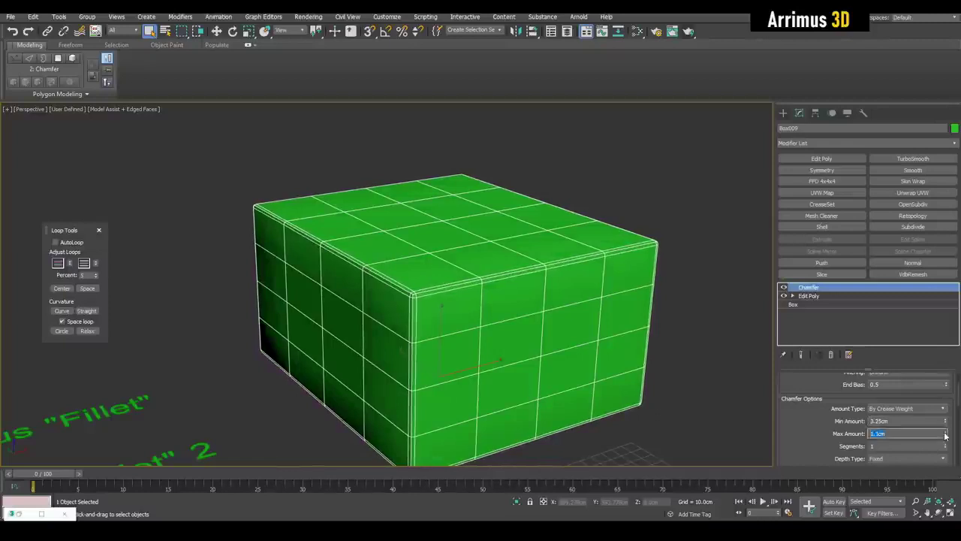
Step: Raise the Chamfer modifier's maximum amount to 86.5 cm and its segments to 6
drag(945, 326, 847, 308)
alt+middle_drag(405, 293, 449, 287)
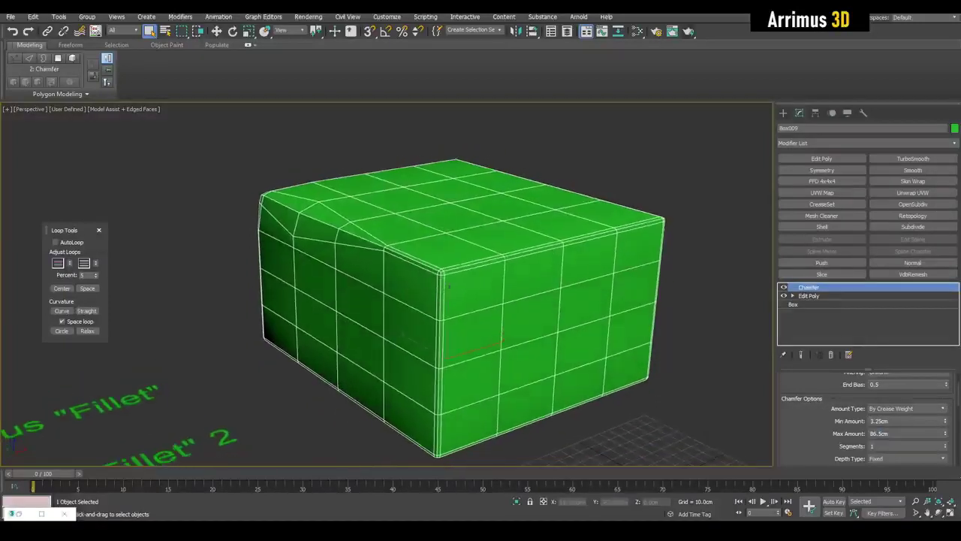
click(947, 445)
click(947, 445)
click(947, 444)
click(947, 444)
click(947, 445)
alt+middle_drag(548, 263, 512, 288)
scroll(378, 257, up, 3)
alt+middle_drag(378, 257, 403, 254)
Step: In the box's Edit Poly, select the three edges meeting at the near upper corner, set their crease to 0.22 and return to the Chamfer
click(809, 296)
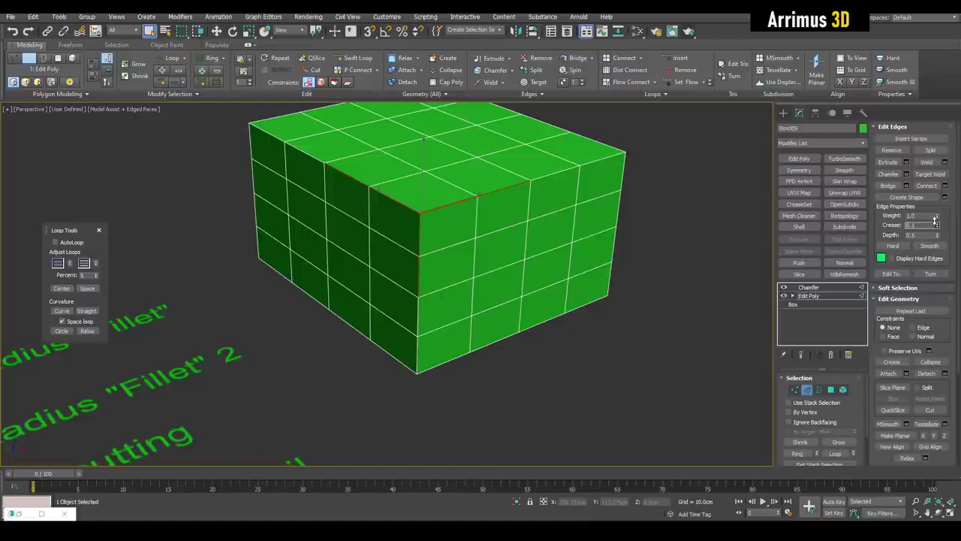
click(417, 219)
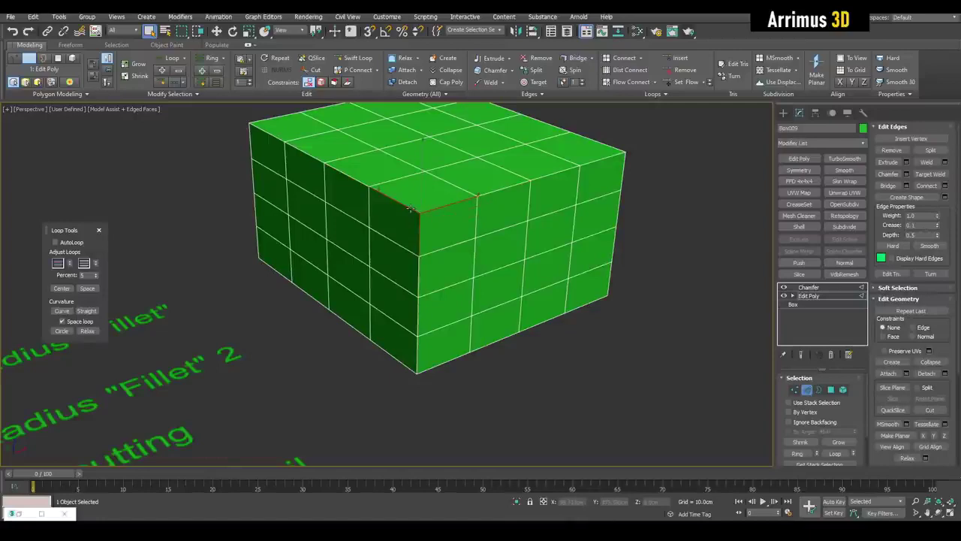
alt+middle_drag(411, 209, 430, 217)
key(alt+x)
key(alt+x)
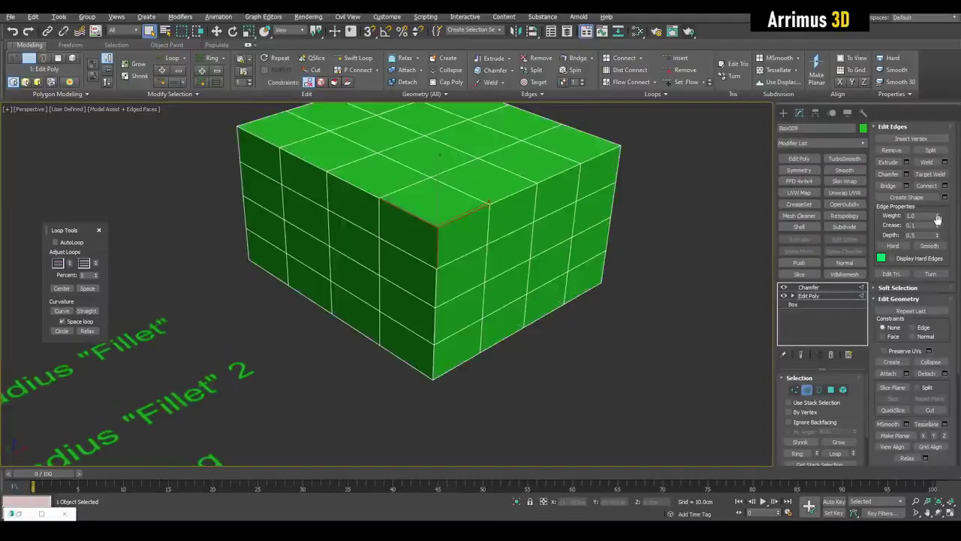
drag(938, 219, 934, 217)
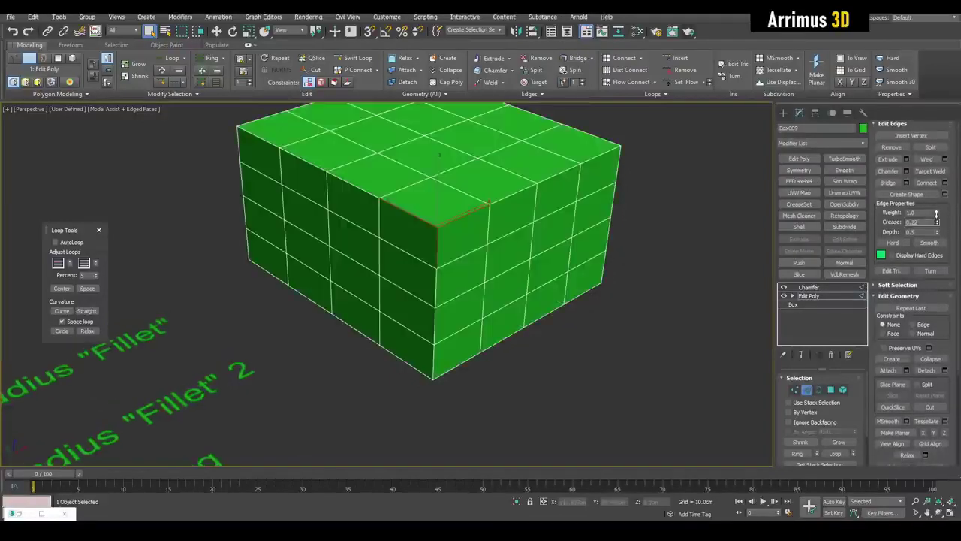
click(809, 288)
alt+middle_drag(519, 263, 531, 226)
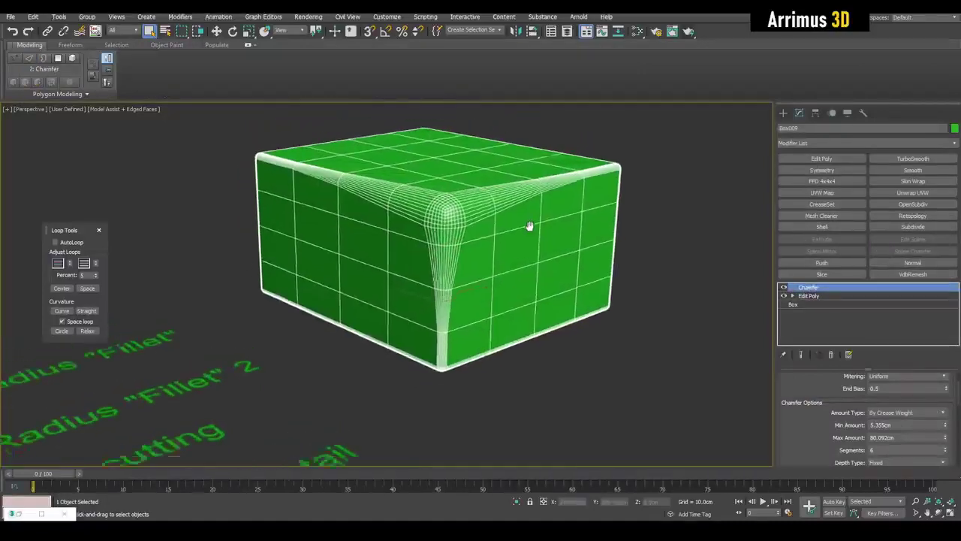
scroll(530, 225, up, 3)
alt+middle_drag(361, 208, 444, 210)
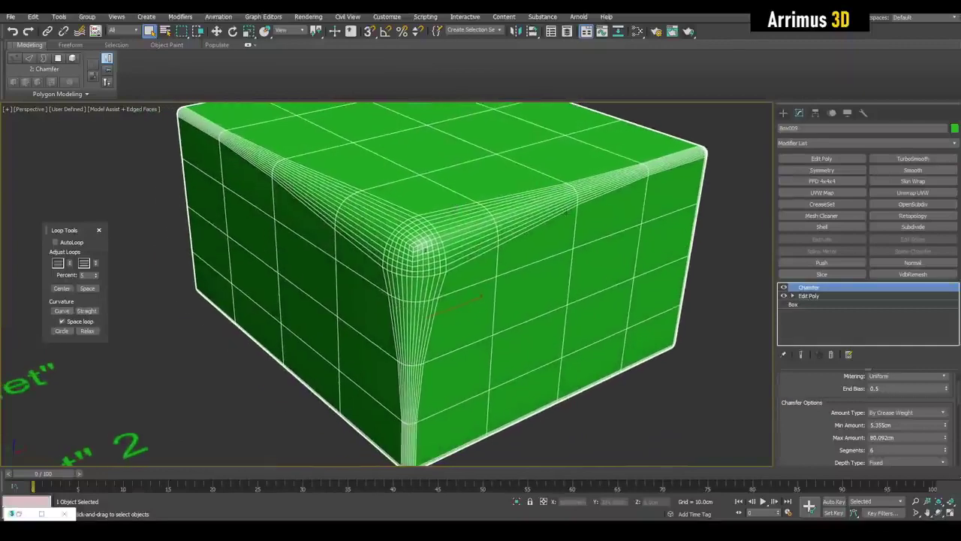
Step: Add a TurboSmooth modifier above the Chamfer and view the smoothed box shaded without edges
click(912, 158)
key(F4)
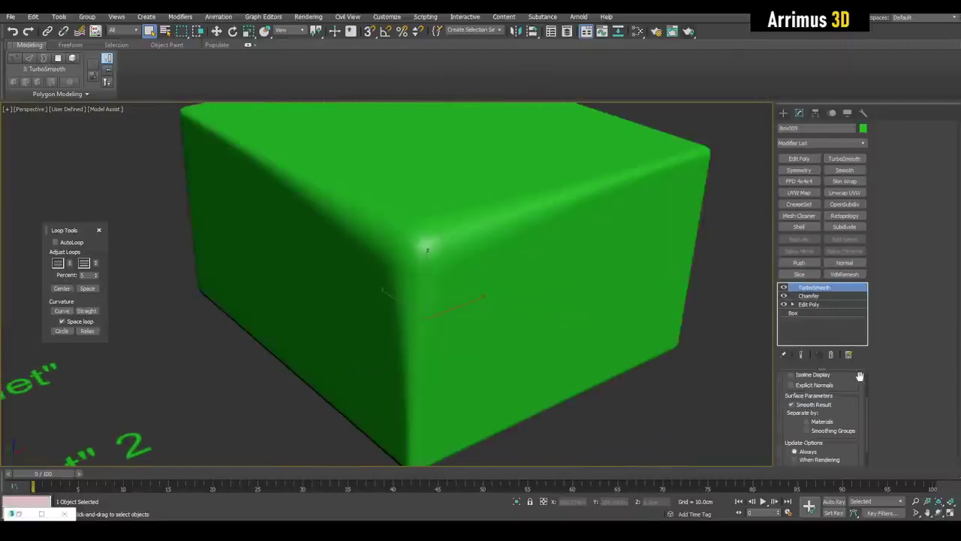
drag(860, 376, 858, 415)
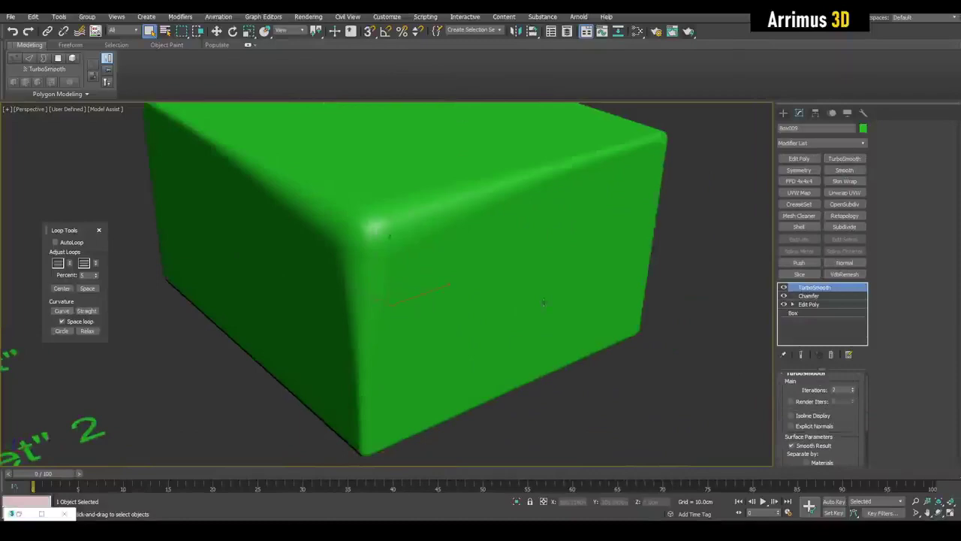
scroll(481, 301, down, 5)
key(ctrl+d)
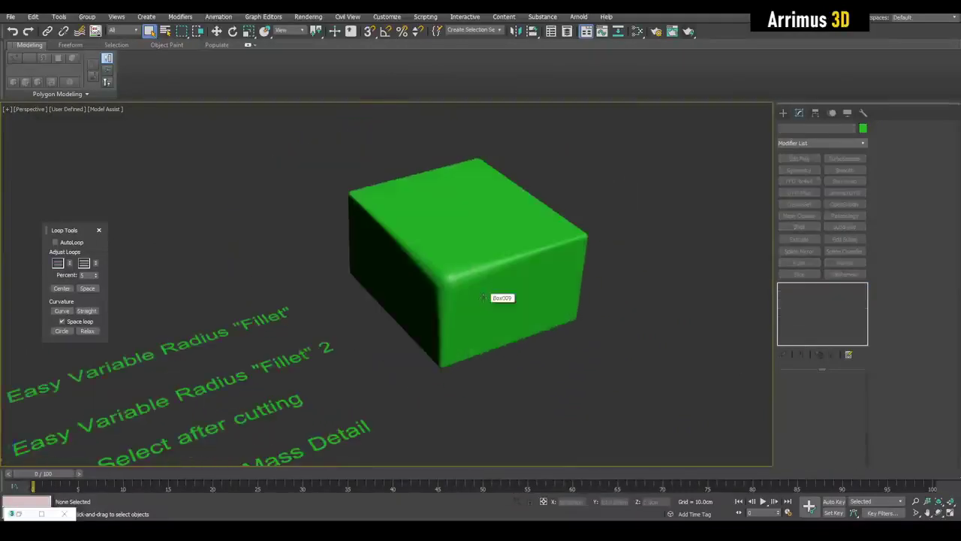
mouse_move(488, 294)
alt+middle_down()
mouse_move(476, 313)
mouse_move(487, 281)
mouse_move(473, 275)
mouse_move(490, 283)
alt+middle_up()
scroll(472, 275, up, 4)
Step: Reselect the box, set the Chamfer modifier's depth to 0.0 and view the flat bevels without edges
key(F4)
click(491, 255)
click(808, 296)
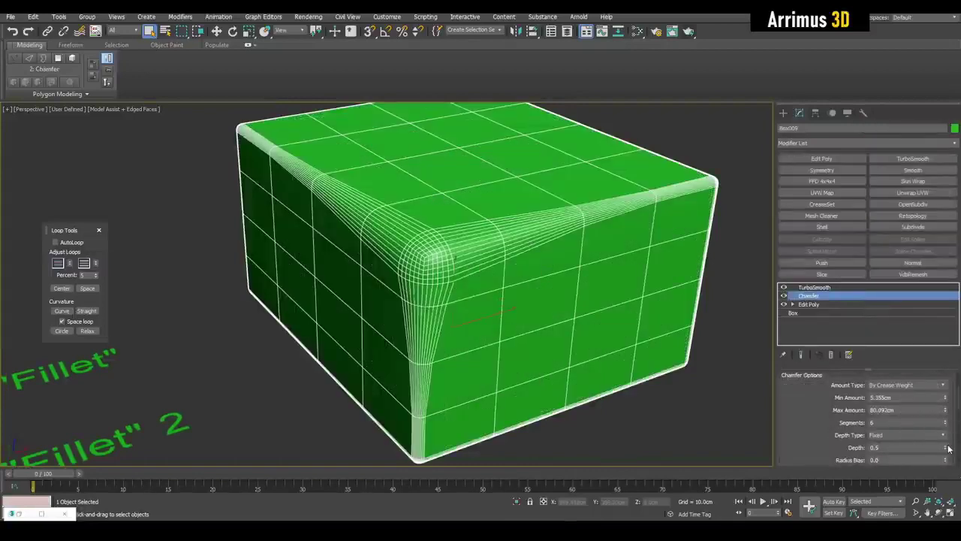
drag(948, 449, 950, 473)
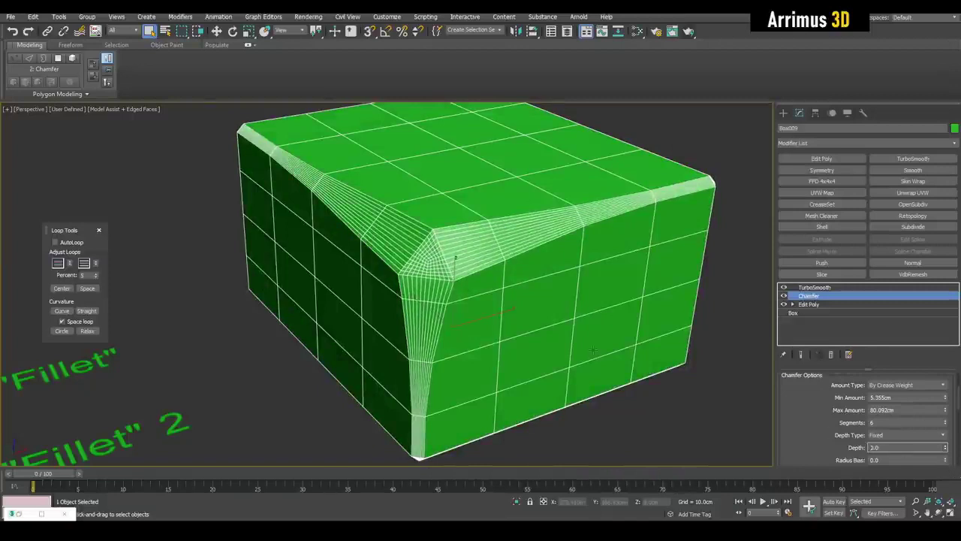
middle_drag(500, 272, 581, 303)
key(F4)
key(F4)
key(F4)
scroll(551, 279, down, 4)
scroll(535, 308, up, 4)
scroll(581, 303, down, 3)
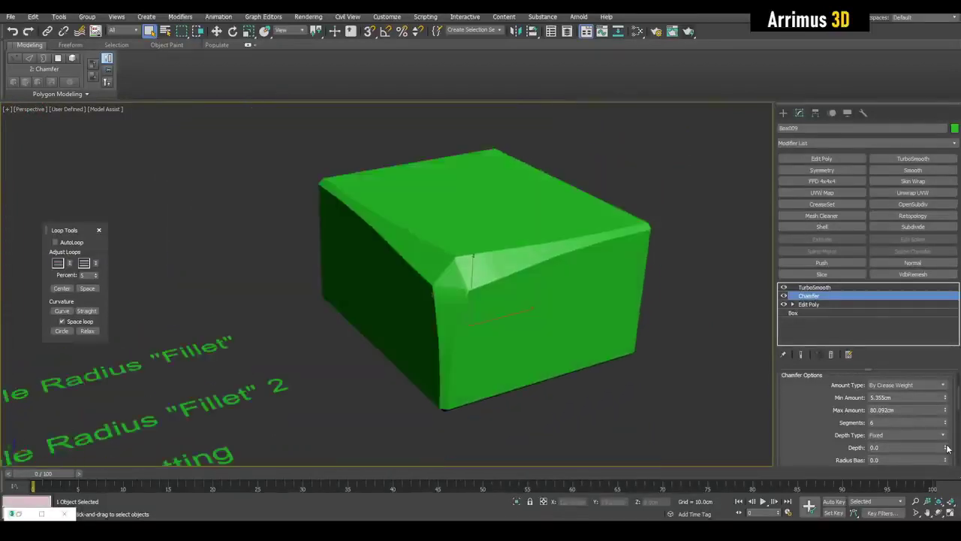
Step: Set the Chamfer's depth to -0.5 for an inward-curved profile, inspect the corner and deselect the box
drag(946, 449, 947, 460)
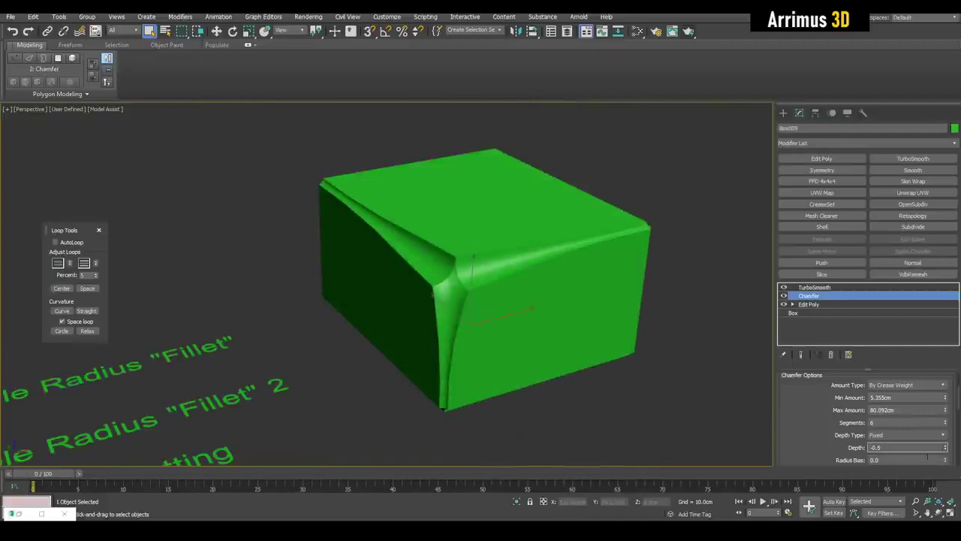
alt+middle_drag(636, 346, 586, 329)
scroll(474, 288, up, 4)
alt+middle_drag(426, 286, 425, 291)
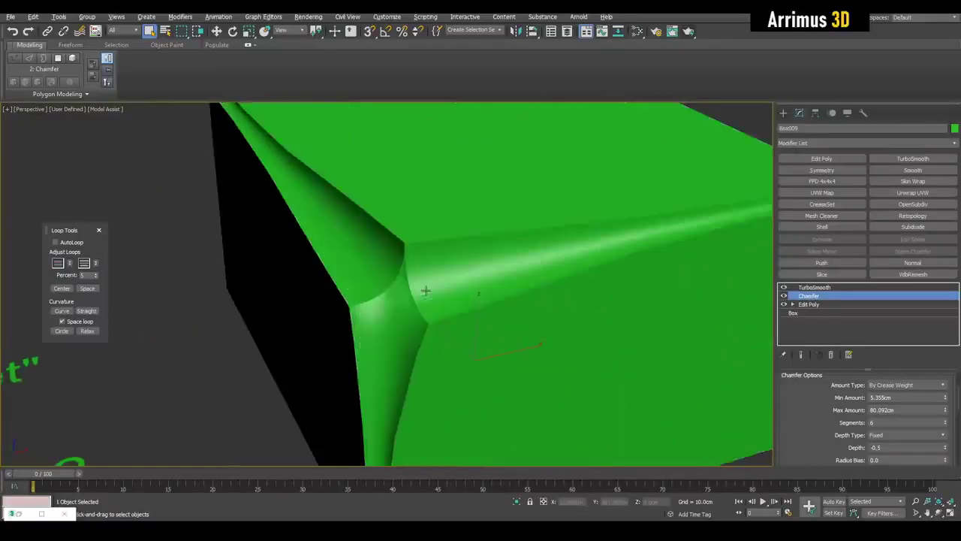
scroll(426, 290, down, 4)
middle_drag(490, 284, 574, 263)
click(574, 260)
alt+middle_drag(518, 274, 455, 268)
scroll(416, 268, up, 4)
scroll(463, 275, down, 4)
scroll(455, 269, up, 5)
key(F4)
key(F4)
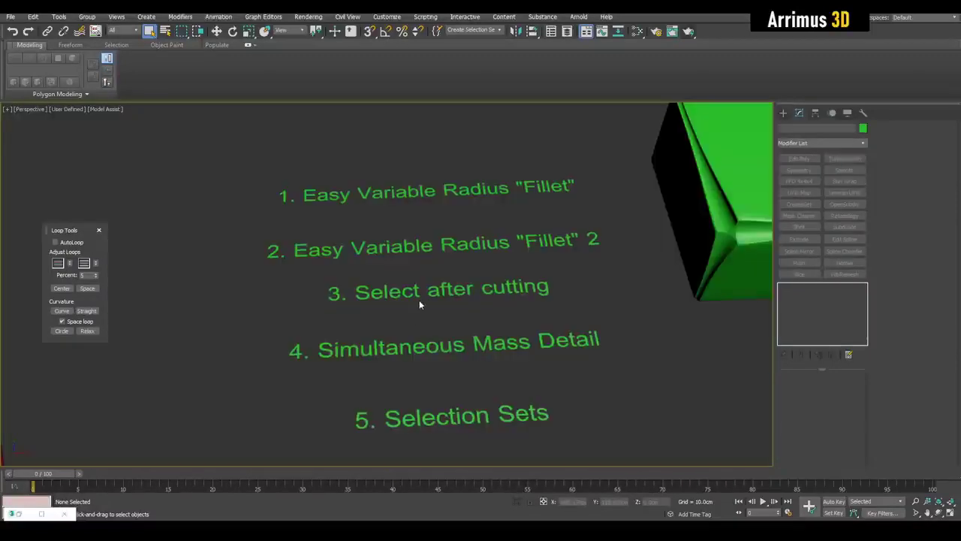
Step: Turn edged faces back on and create a sphere in front of the filleted box
key(F4)
scroll(455, 291, down, 6)
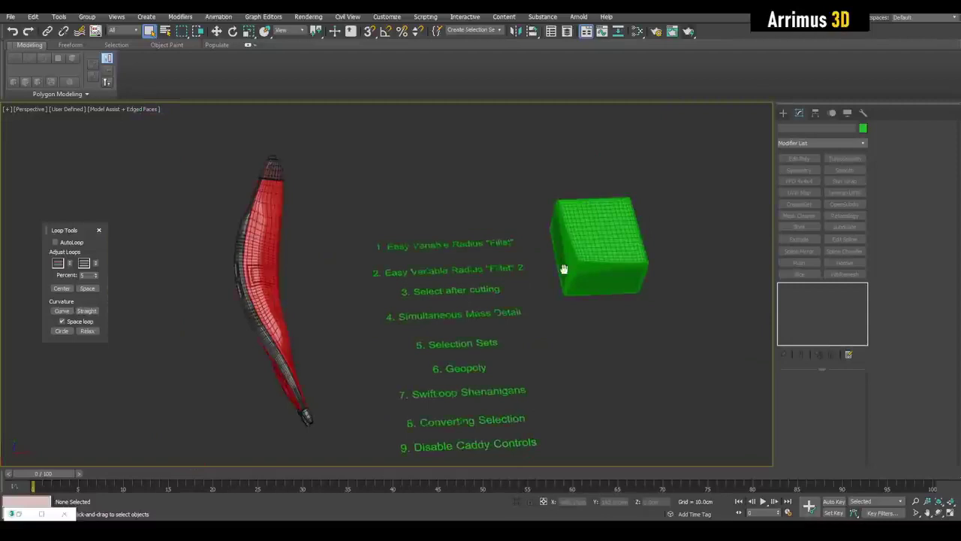
key(p)
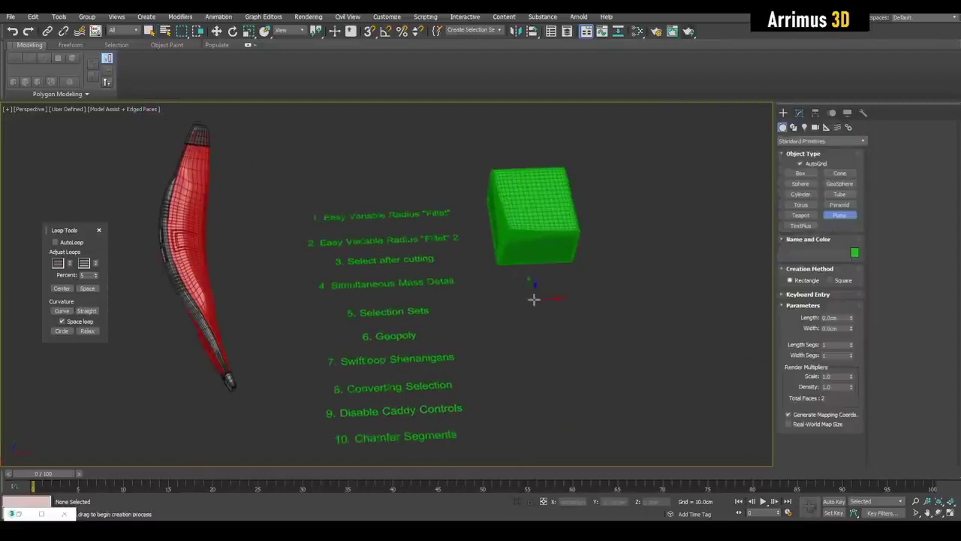
key(s)
drag(539, 299, 546, 261)
key(w)
middle_drag(535, 302, 588, 306)
scroll(535, 302, up, 4)
Step: Add an Edit Poly modifier to the sphere and change its object color to black
key(e)
key(1)
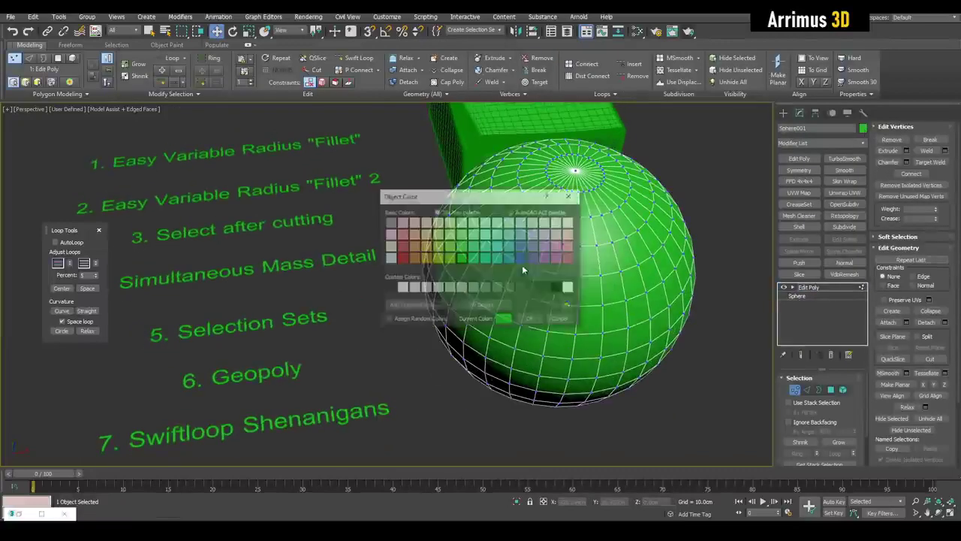
click(533, 320)
alt+middle_drag(582, 322, 513, 282)
scroll(513, 282, up, 5)
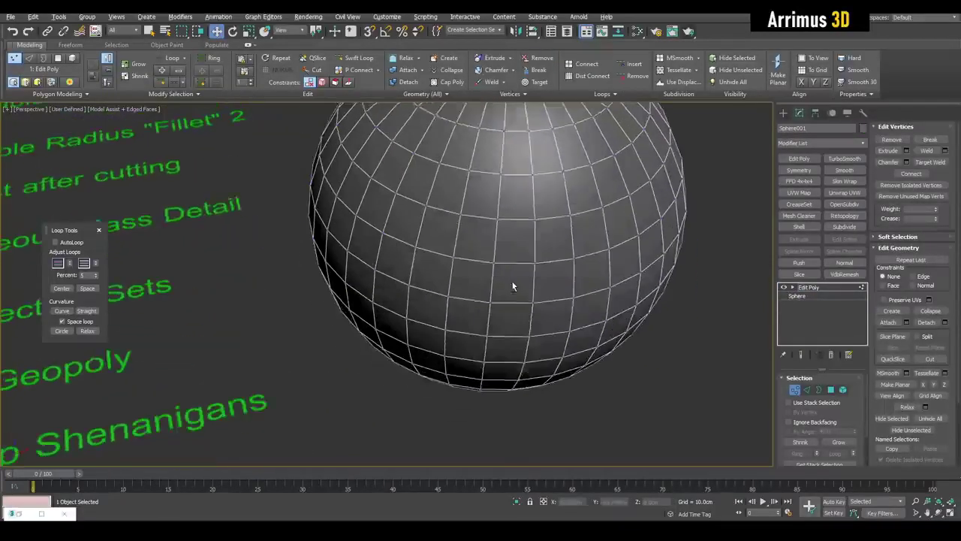
Step: Add a TurboSmooth modifier to the sphere and a second Edit Poly modifier above it
scroll(513, 281, down, 5)
key(1)
click(845, 158)
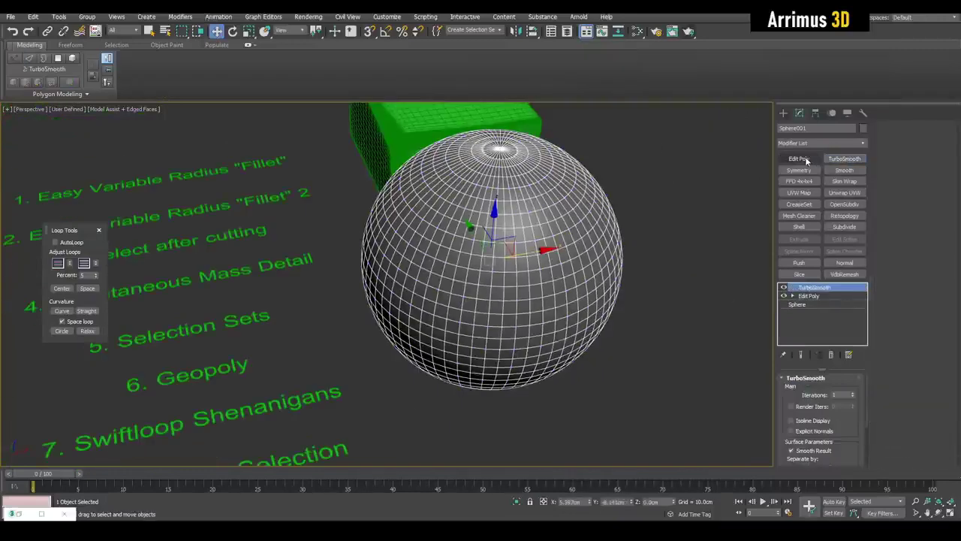
click(799, 158)
Step: Cut a closed irregular polygon outline into the front of the sphere at vertex level
scroll(540, 296, up, 4)
key(1)
scroll(518, 308, up, 3)
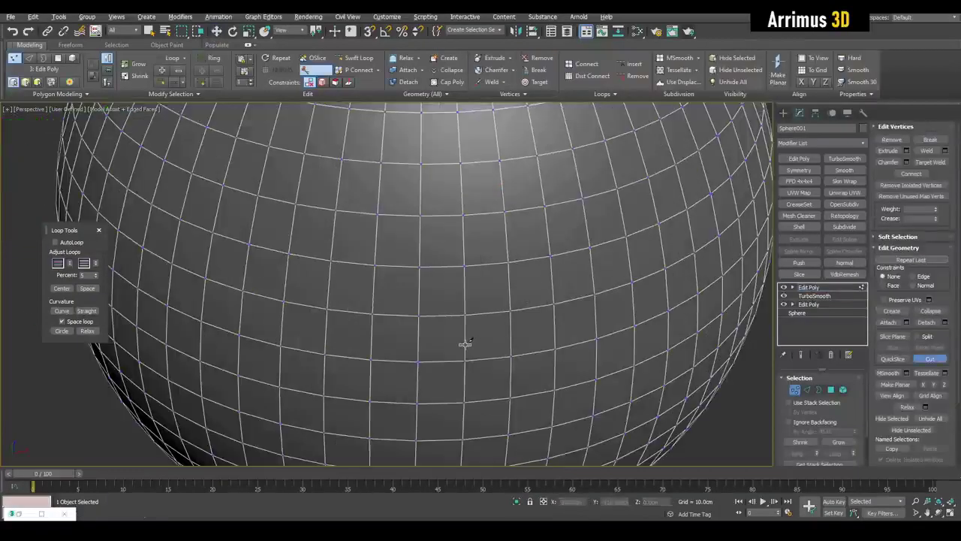
click(587, 217)
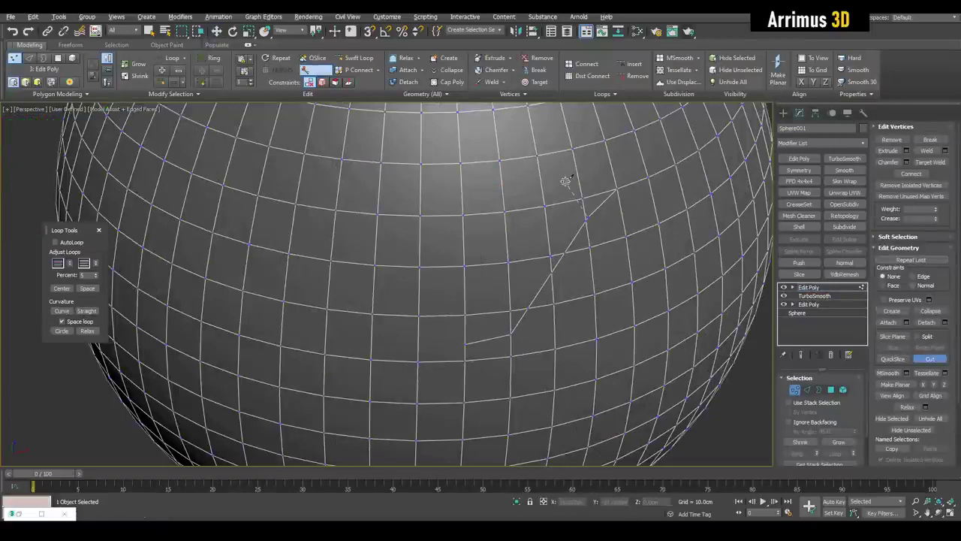
click(386, 188)
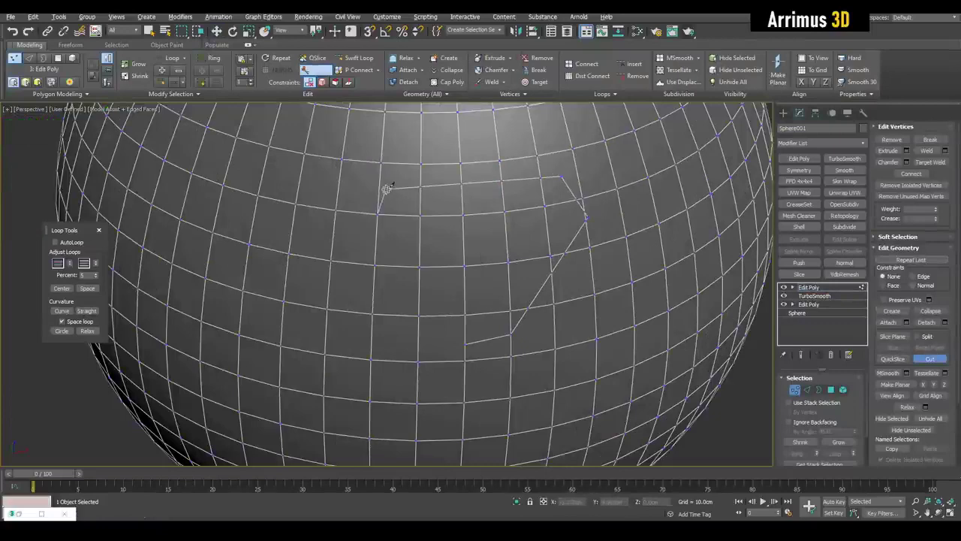
click(334, 258)
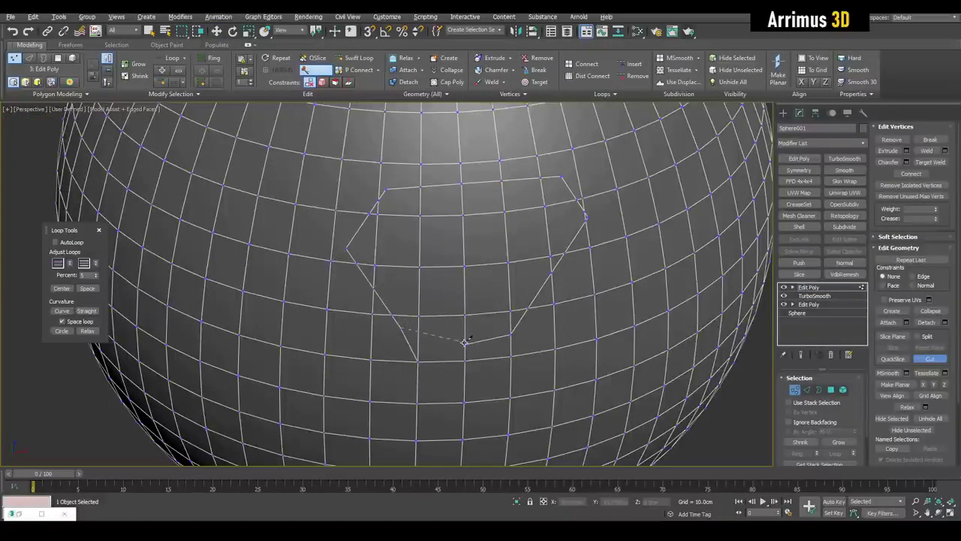
right_click(551, 296)
scroll(551, 296, down, 6)
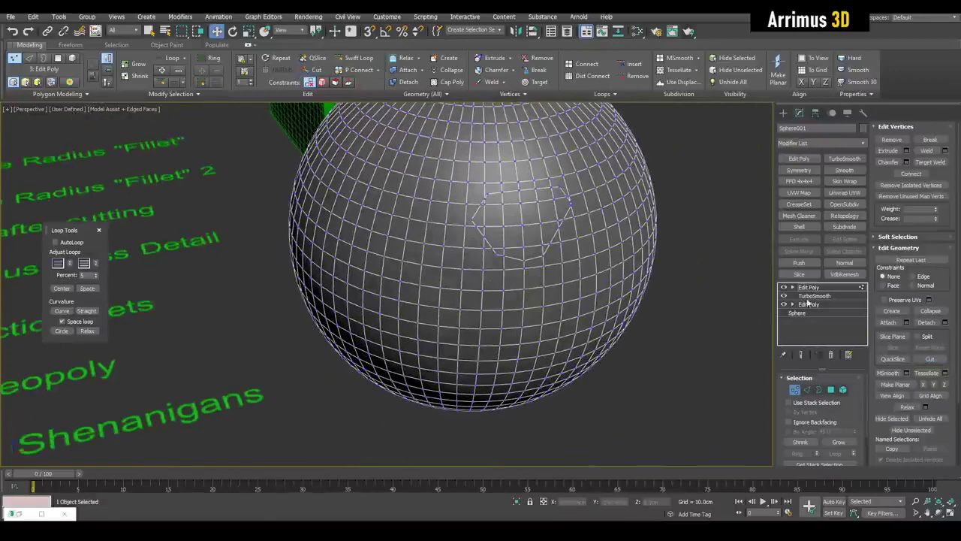
Step: Switch the upper Edit Poly to polygon level and select several polygons inside the cut outline one by one
click(793, 288)
click(827, 322)
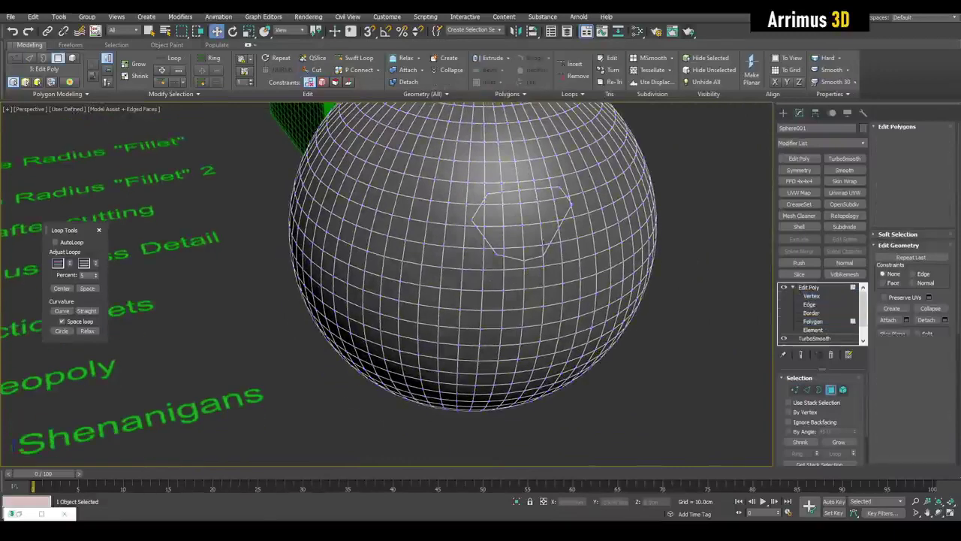
scroll(546, 211, up, 5)
click(546, 211)
key(z)
scroll(510, 234, down, 4)
key(q)
alt+middle_drag(546, 211, 513, 278)
scroll(510, 234, down, 4)
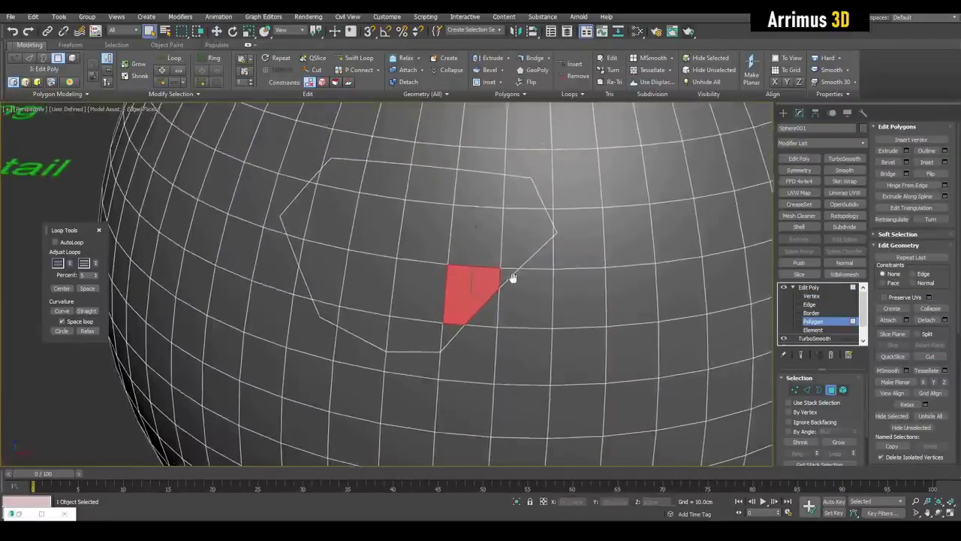
scroll(520, 226, up, 4)
ctrl+click(520, 207)
ctrl+click(520, 207)
ctrl+click(474, 286)
ctrl+click(473, 287)
ctrl+click(427, 234)
scroll(429, 232, down, 4)
ctrl+click(426, 234)
Step: Examine the partial polygon selection inside the cut outline on the sphere
scroll(430, 231, down, 4)
alt+middle_drag(431, 232, 487, 217)
scroll(487, 217, up, 6)
middle_drag(522, 189, 511, 239)
scroll(506, 234, down, 9)
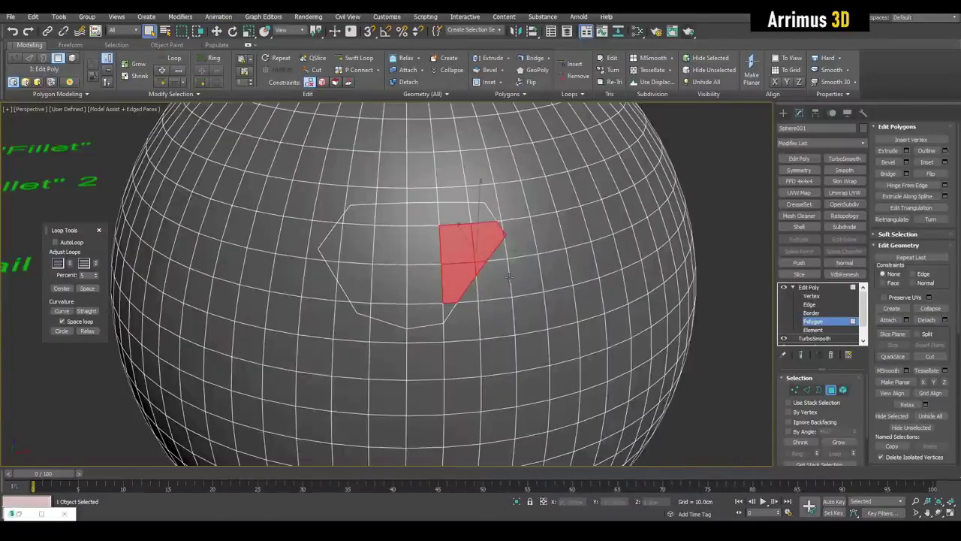
scroll(453, 249, up, 2)
middle_drag(453, 249, 476, 268)
scroll(476, 268, down, 4)
key(4)
scroll(452, 262, up, 3)
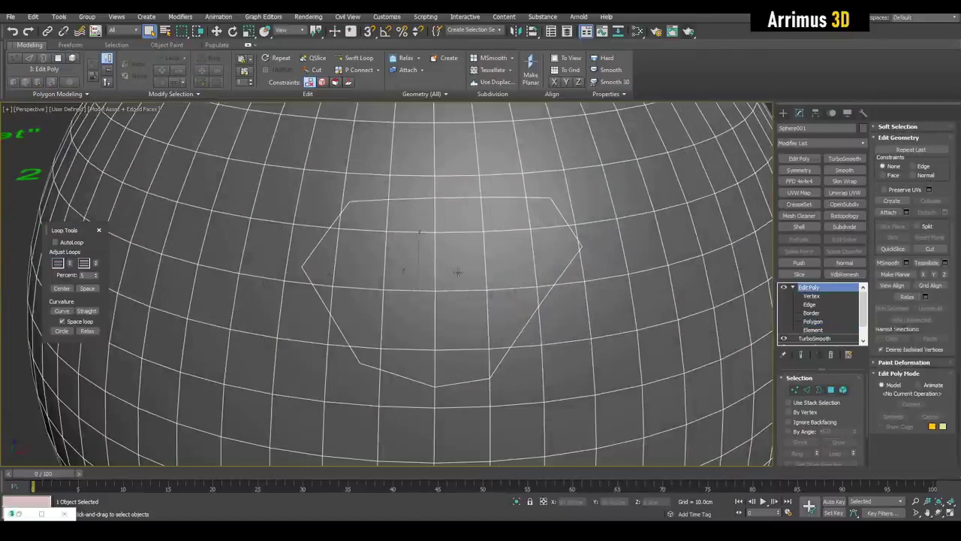
key(4)
scroll(446, 258, down, 3)
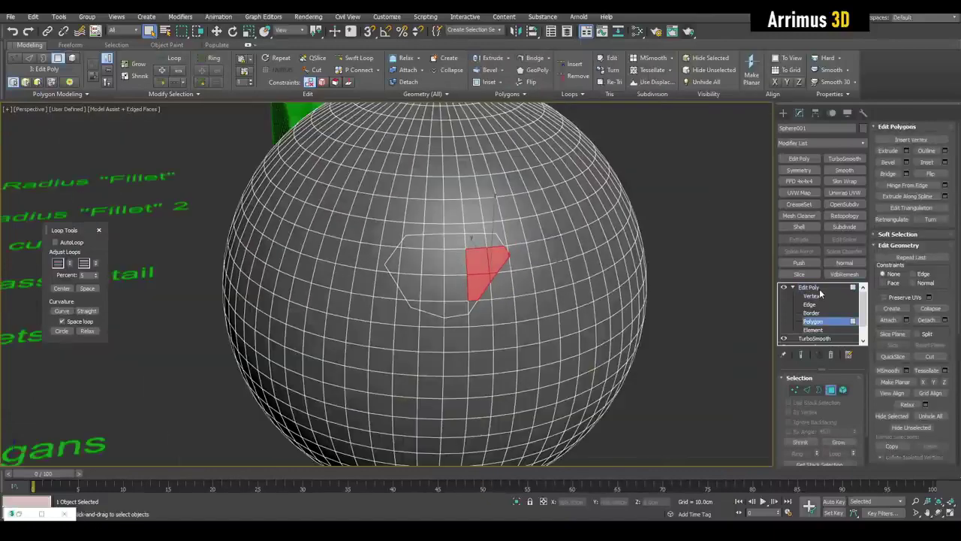
Step: Delete the sphere's upper Edit Poly modifier containing the cut and add a fresh Edit Poly
right_click(818, 288)
click(832, 306)
key(shift+e)
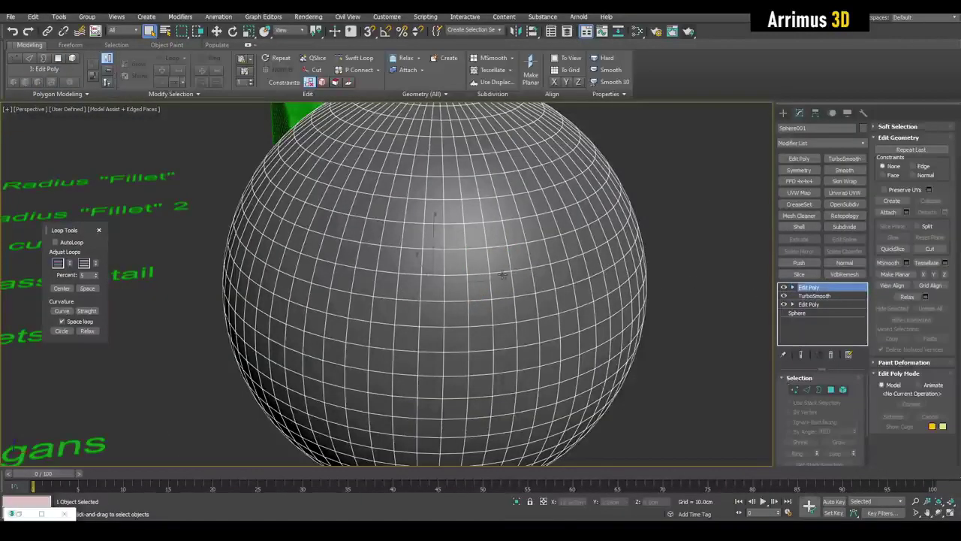
Step: Enable Split at vertex level and cut a closed irregular polygon outline into the front of the sphere
key(1)
middle_drag(506, 275, 515, 277)
scroll(515, 277, up, 2)
scroll(569, 263, down, 2)
click(898, 338)
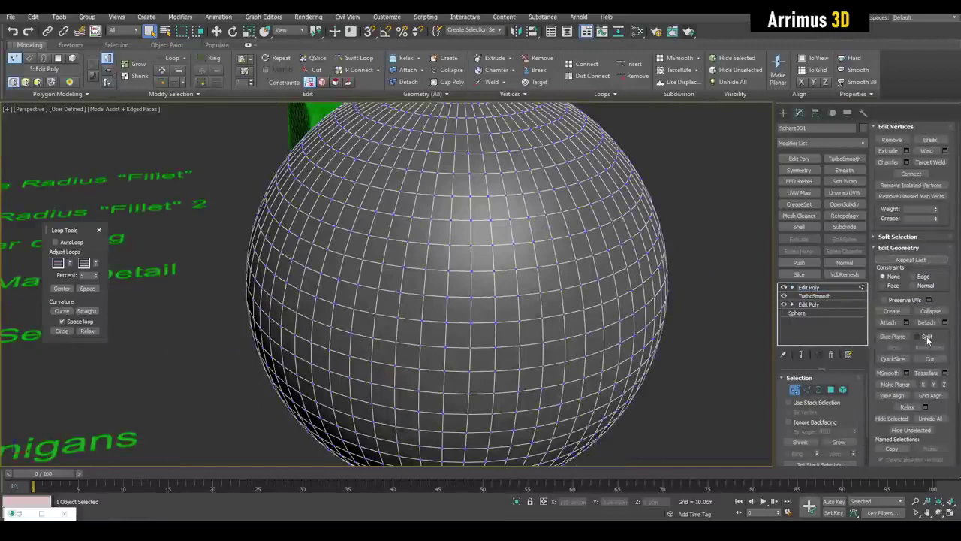
scroll(550, 313, up, 2)
key(alt+c)
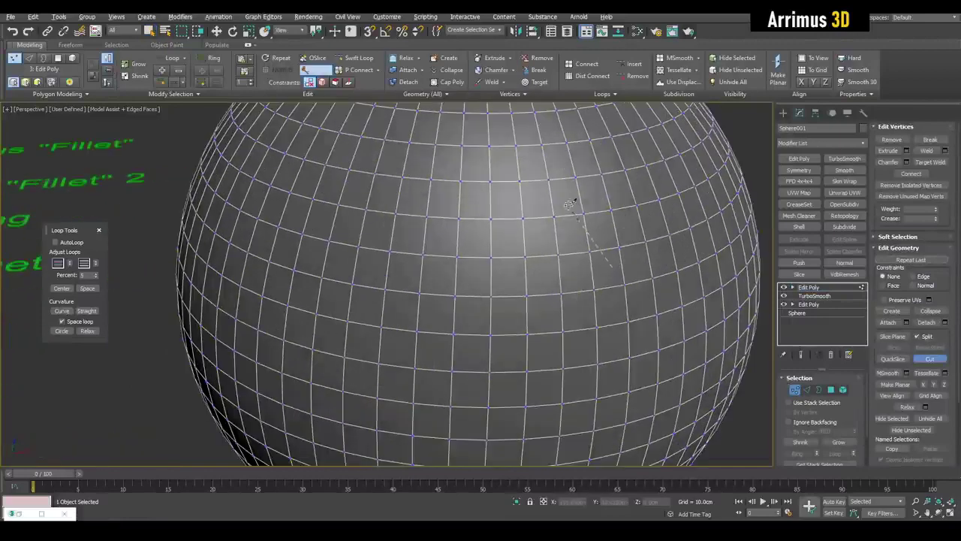
click(366, 188)
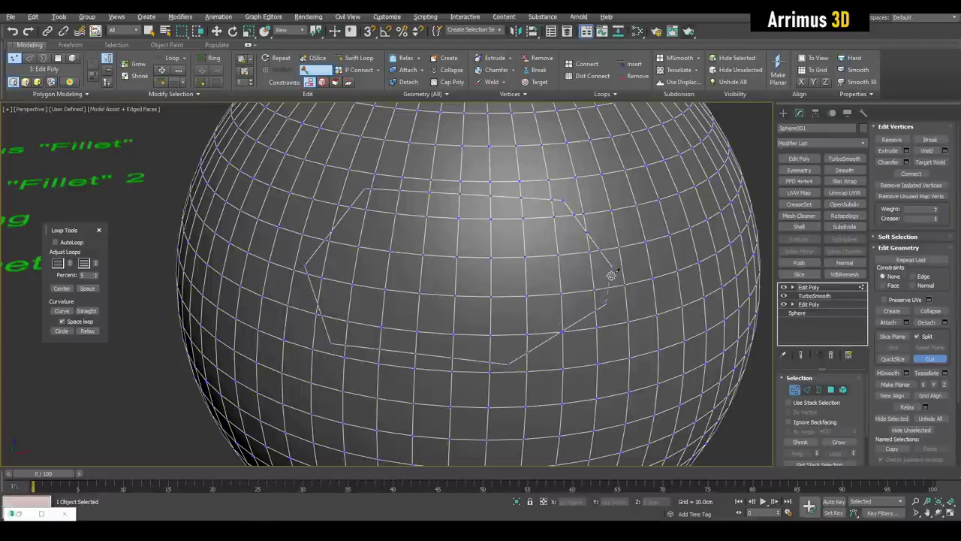
right_click(665, 280)
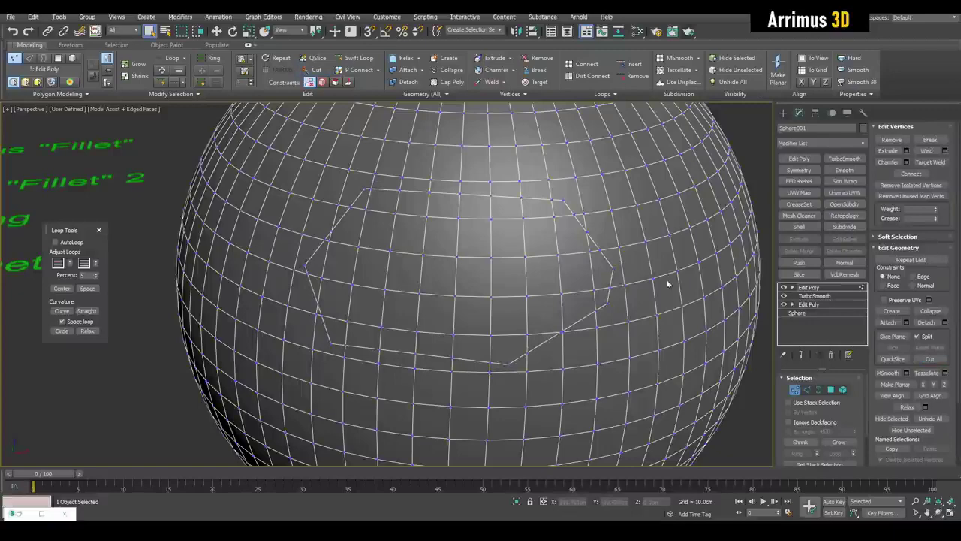
Step: Switch the upper Edit Poly to element level and select the whole area inside the cut outline
middle_drag(678, 307, 661, 321)
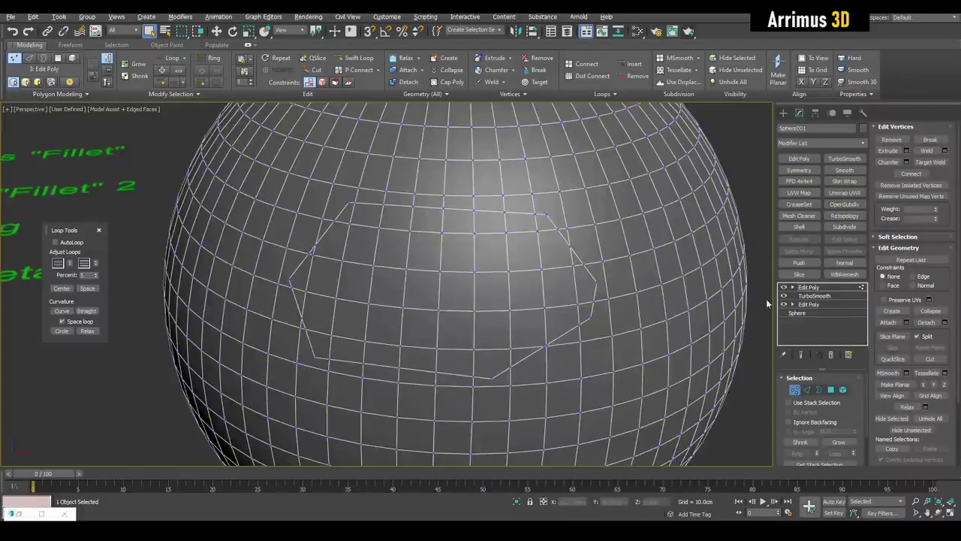
click(793, 287)
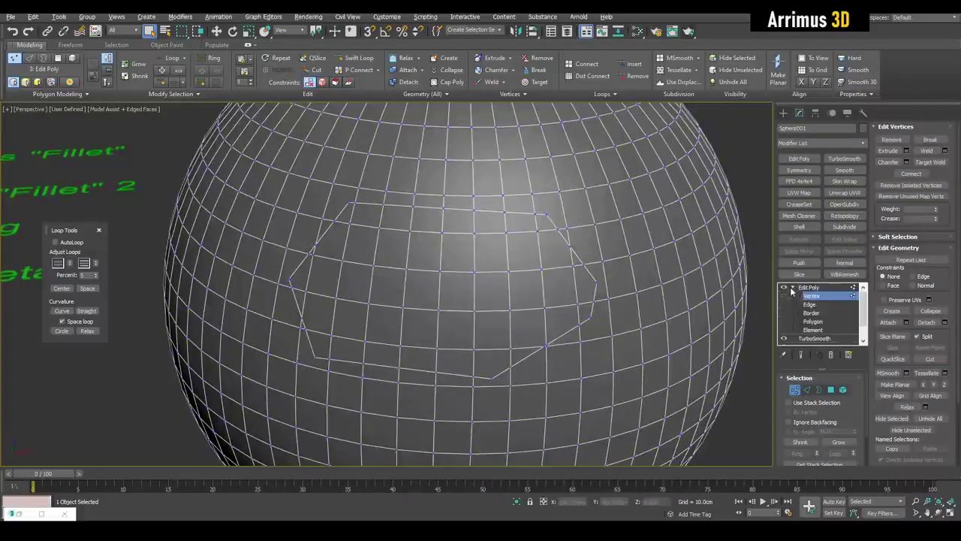
click(812, 330)
click(470, 243)
scroll(470, 243, down, 5)
alt+middle_drag(470, 242, 564, 272)
scroll(564, 273, up, 5)
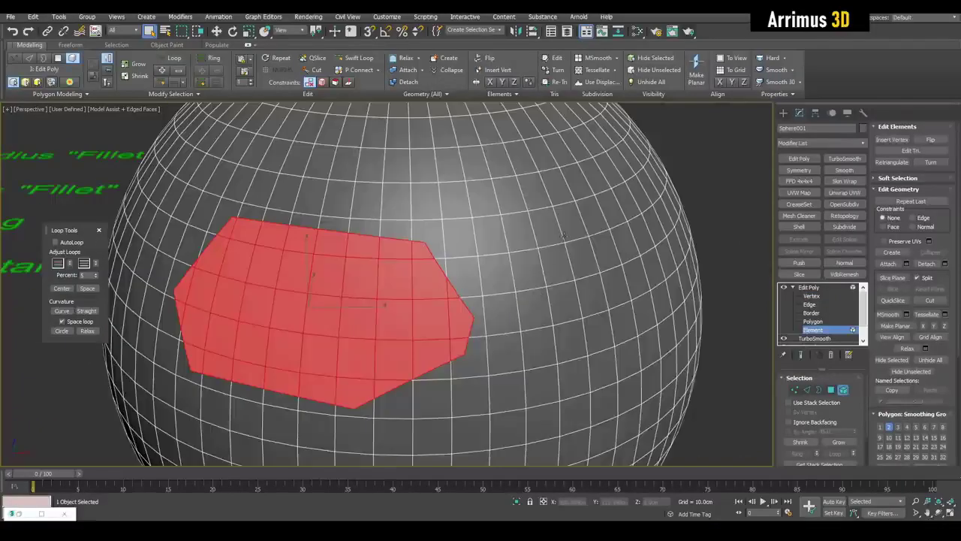
Step: Cut a second, smaller closed outline beside the large one at vertex level and return to element level
key(1)
key(alt+c)
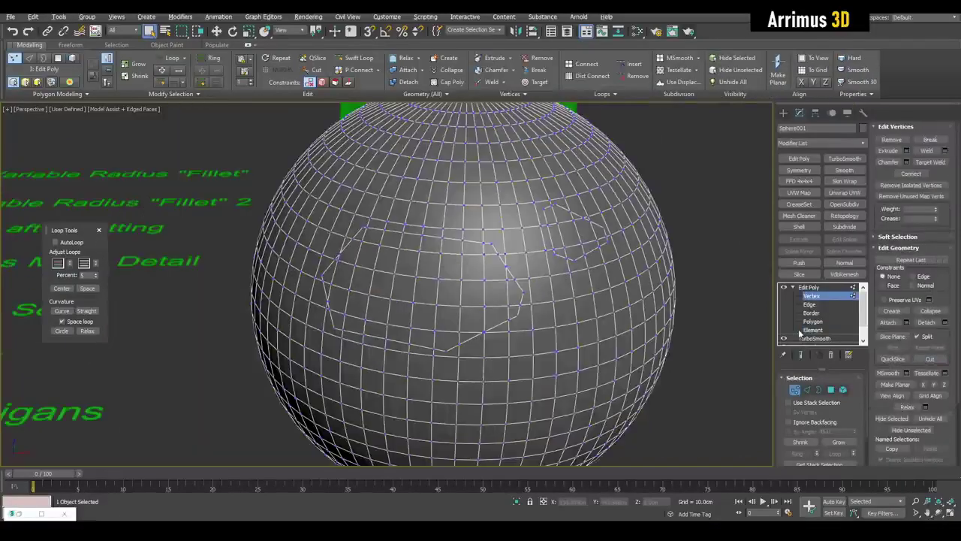
click(802, 332)
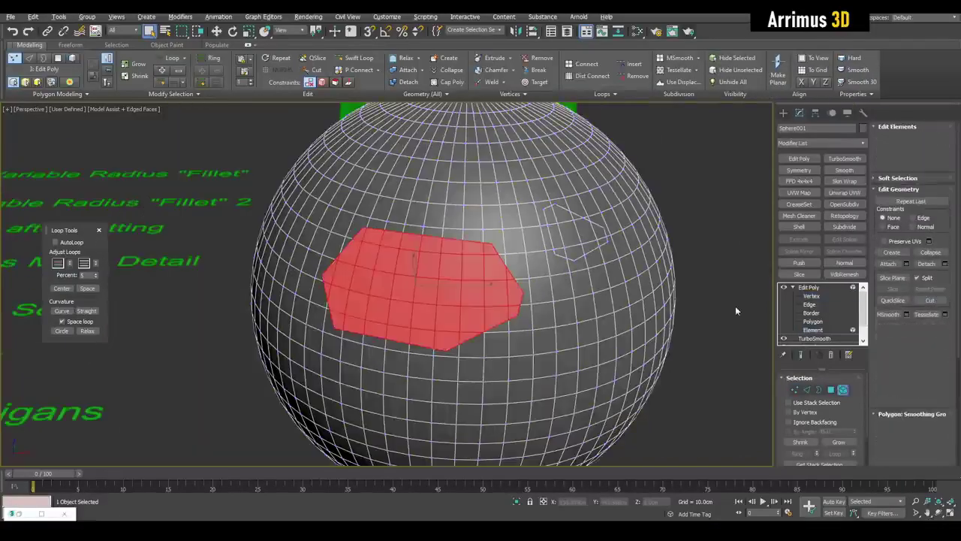
key(5)
Step: Select the sphere surface around the cuts and invert the selection to the cut areas, at polygon level of a new Edit Poly
click(570, 307)
scroll(585, 257, down, 3)
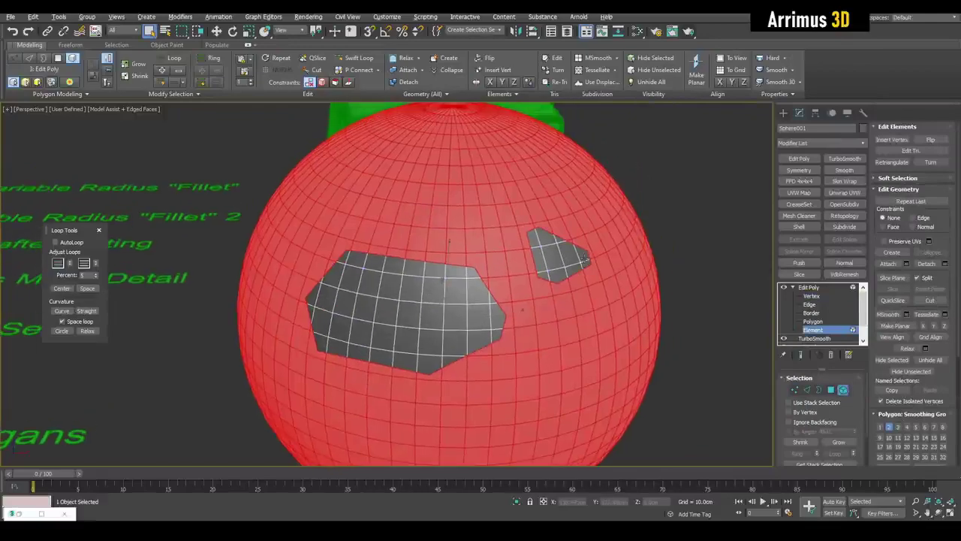
key(ctrl+i)
scroll(571, 254, down, 3)
alt+middle_drag(571, 254, 547, 285)
alt+middle_drag(547, 285, 530, 282)
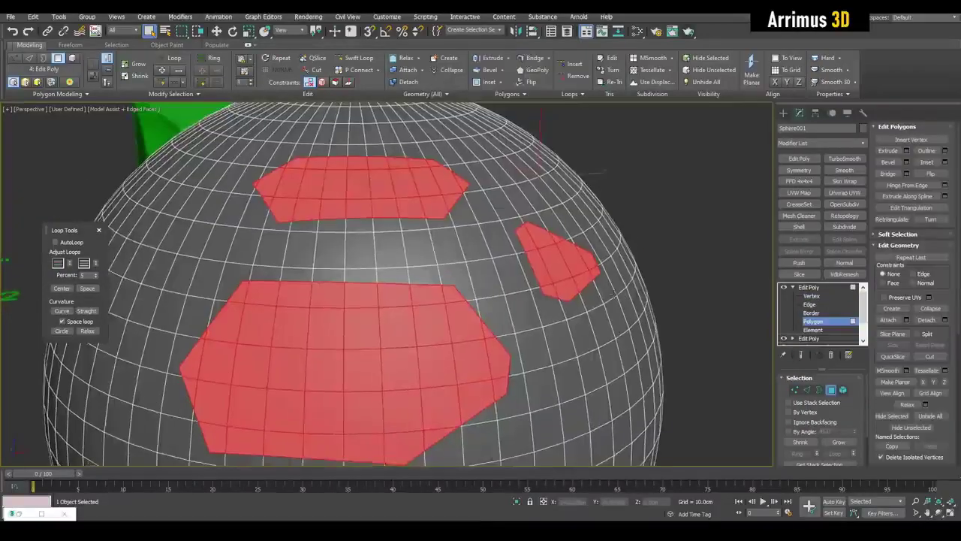
Step: Bevel the selected cut areas as a group with 0 cm height and an outline amount of about -1.08 cm
key(ctrl+shift+b)
drag(528, 277, 536, 328)
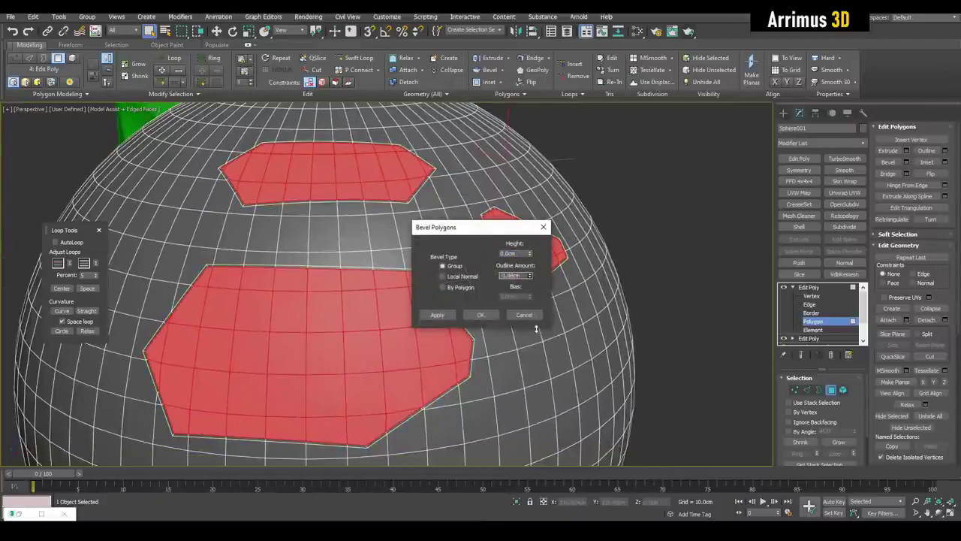
click(480, 315)
Step: Push the selected areas into the sphere and scale them down uniformly to form sloped recesses
key(w)
alt+middle_drag(515, 275, 350, 264)
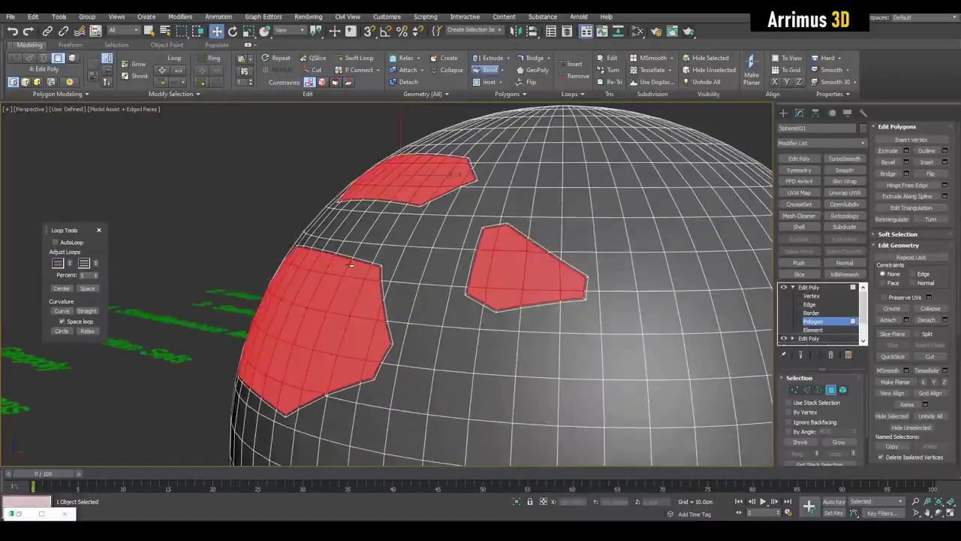
drag(350, 264, 355, 307)
key(w)
key(r)
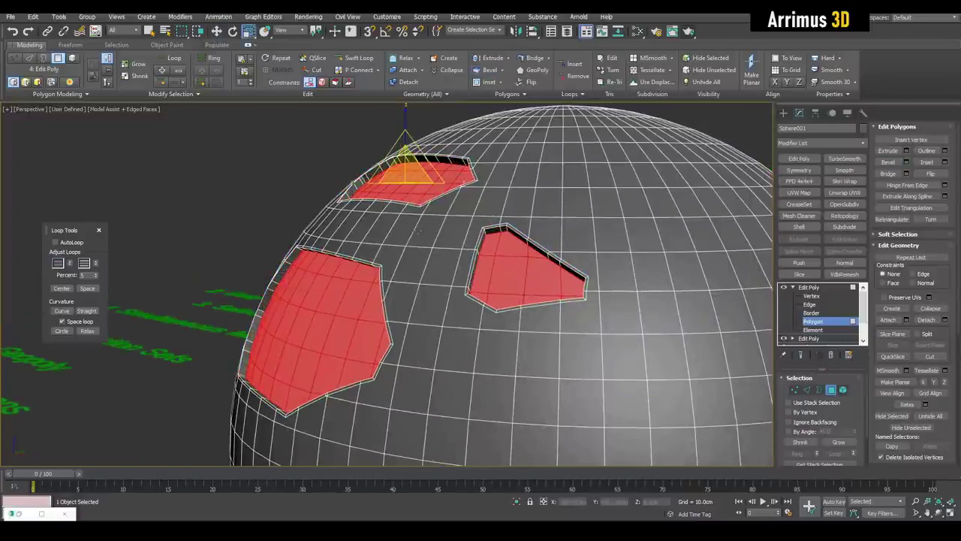
drag(407, 177, 410, 188)
alt+middle_drag(409, 189, 449, 215)
scroll(449, 214, down, 4)
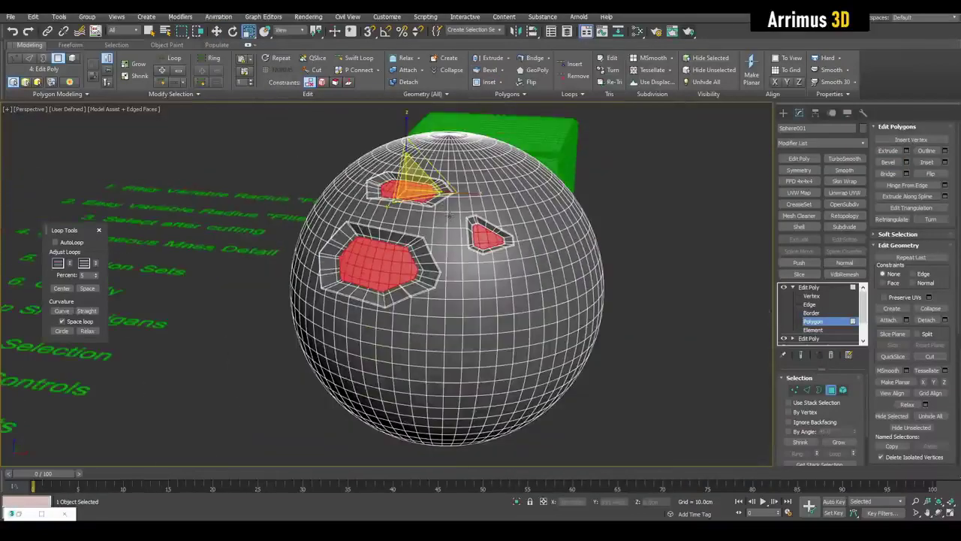
Step: Add a TurboSmooth modifier with 2 iterations to the sphere and check the recesses with edge display off
scroll(489, 222, up, 5)
click(845, 159)
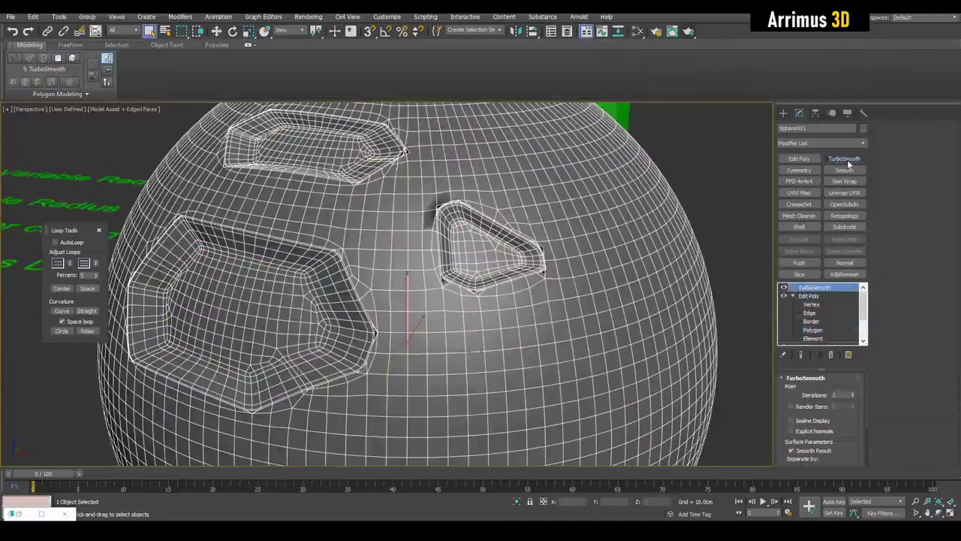
click(853, 392)
key(F4)
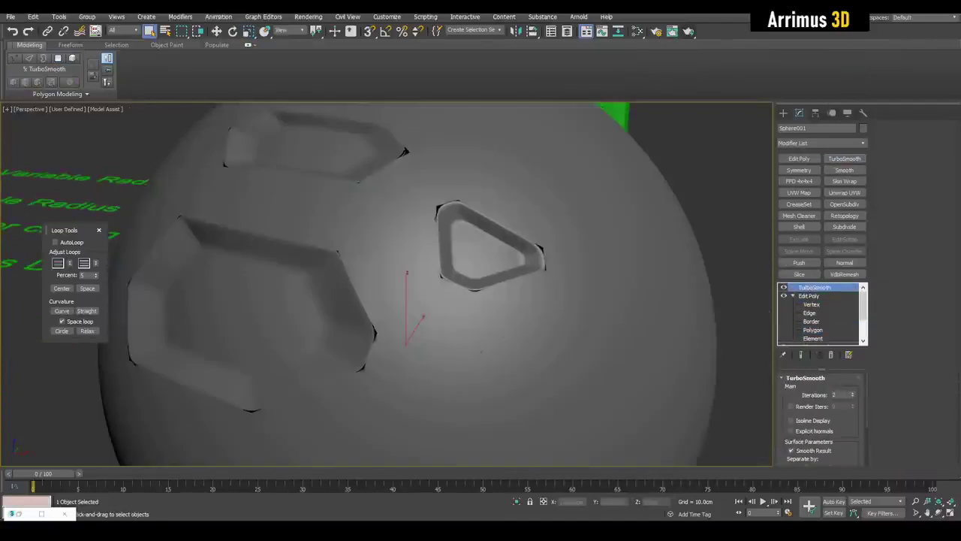
scroll(360, 343, up, 5)
key(F4)
key(F4)
key(F4)
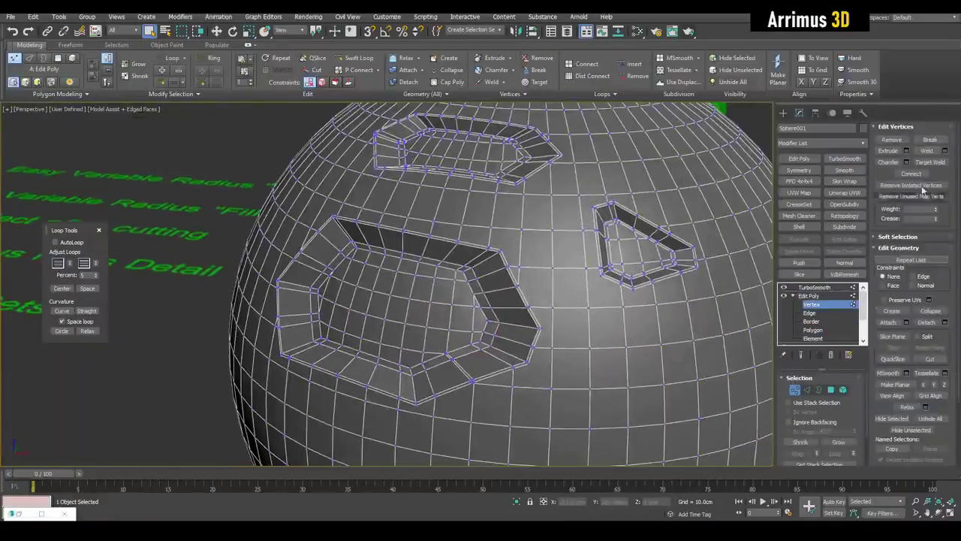
Step: Weld all vertices of the upper Edit Poly with a threshold of .001 and check the smoothed recesses
key(ctrl+a)
click(945, 151)
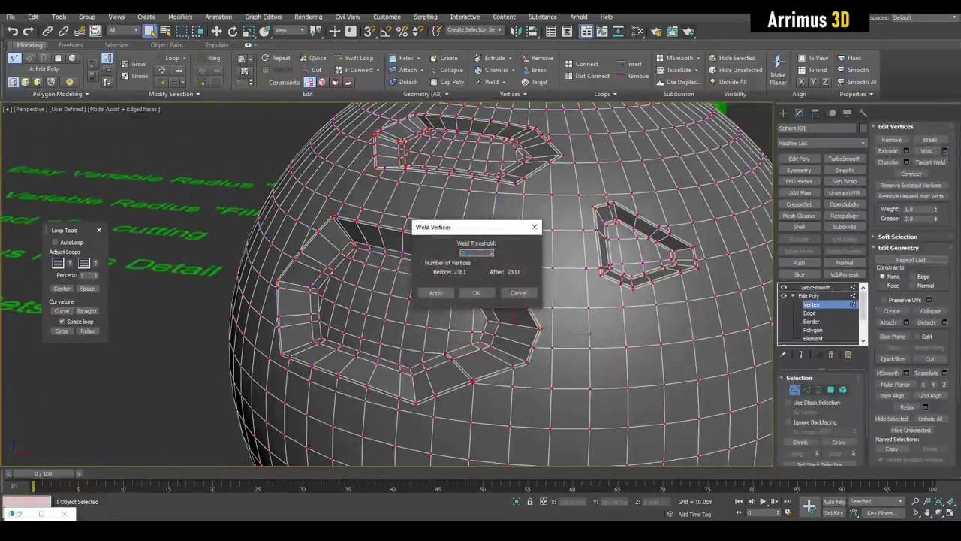
text(.001)
middle_drag(519, 304, 543, 293)
click(483, 296)
key(F4)
key(1)
scroll(489, 291, down, 2)
scroll(465, 182, up, 5)
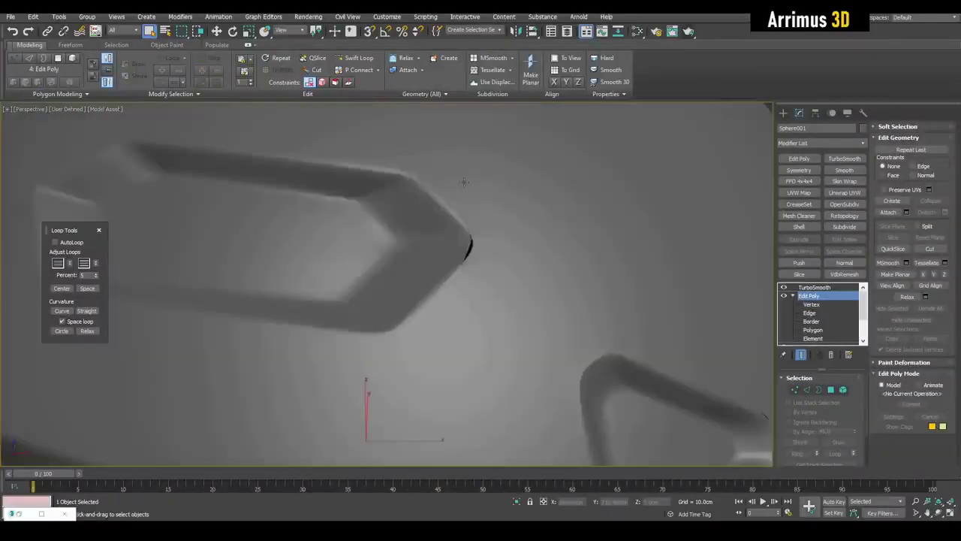
Step: Cut edges from the outer corners of the small triangular recess to the surrounding sphere grid
key(F4)
key(1)
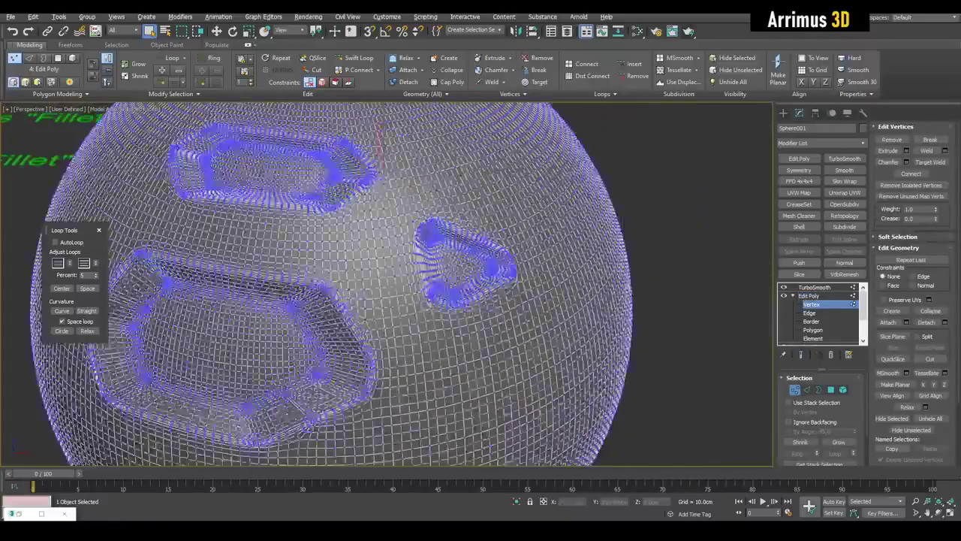
scroll(527, 278, up, 8)
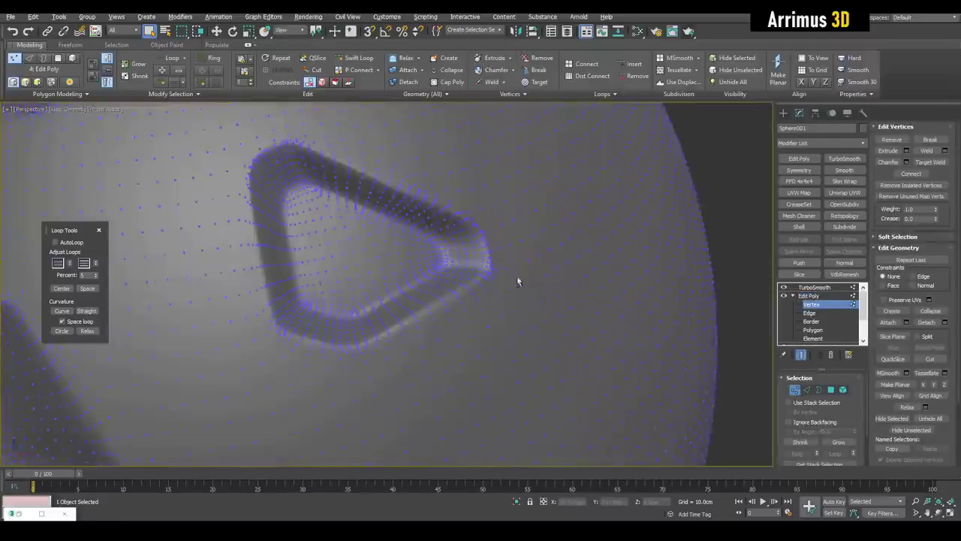
key(F4)
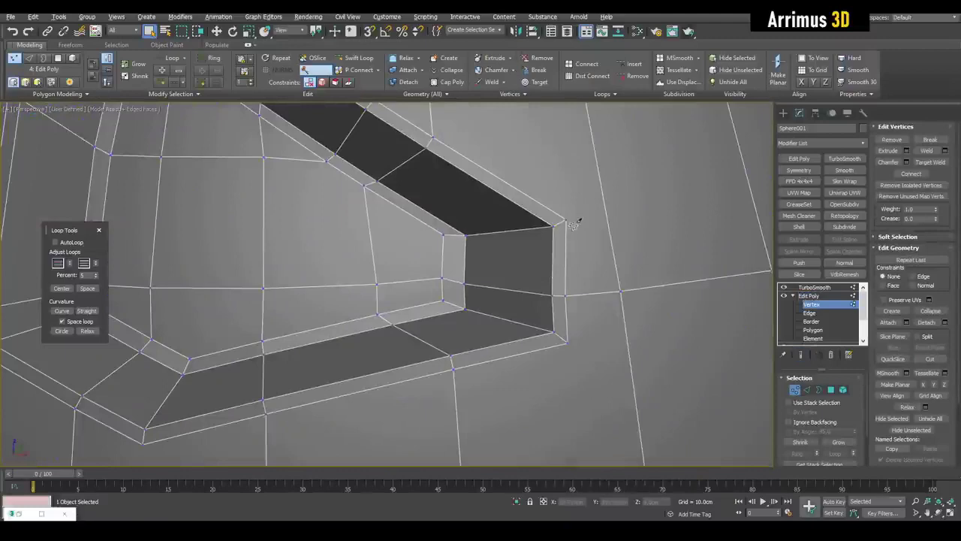
key(alt+c)
scroll(601, 200, down, 3)
middle_drag(548, 325, 552, 238)
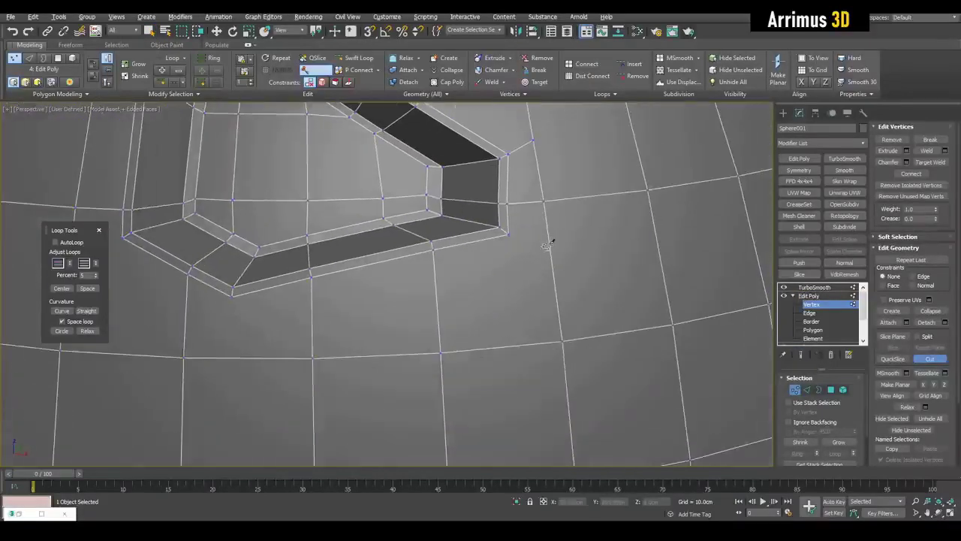
key(s)
right_click(568, 316)
key(F4)
key(1)
Step: Add a fresh Edit Poly modifier directly beneath the upper TurboSmooth and switch it to polygon level
scroll(519, 279, down, 10)
alt+middle_drag(423, 287, 489, 280)
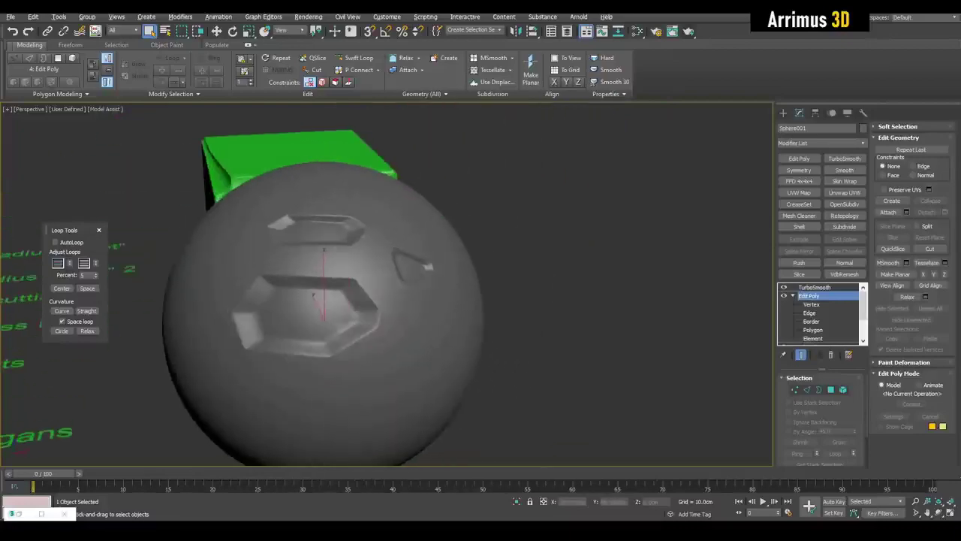
alt+middle_drag(314, 295, 481, 299)
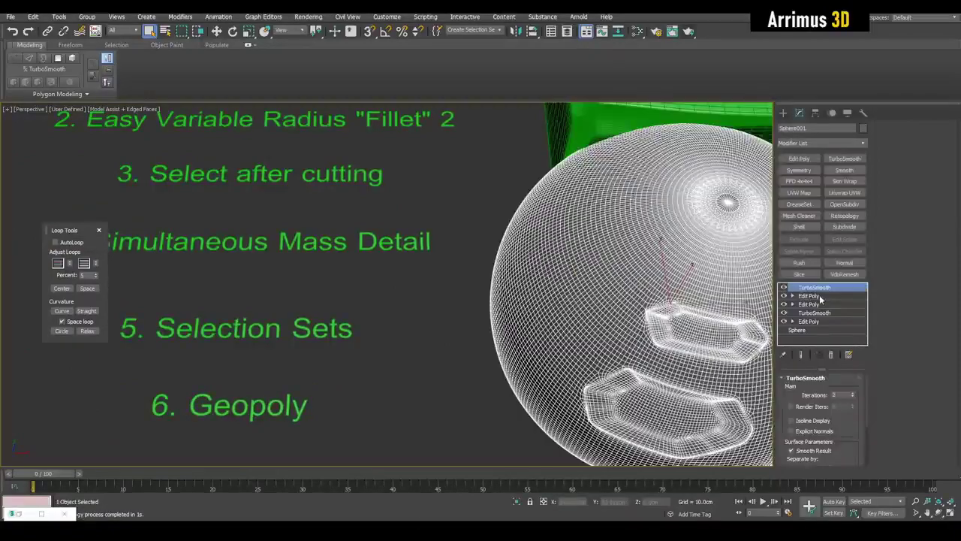
click(798, 296)
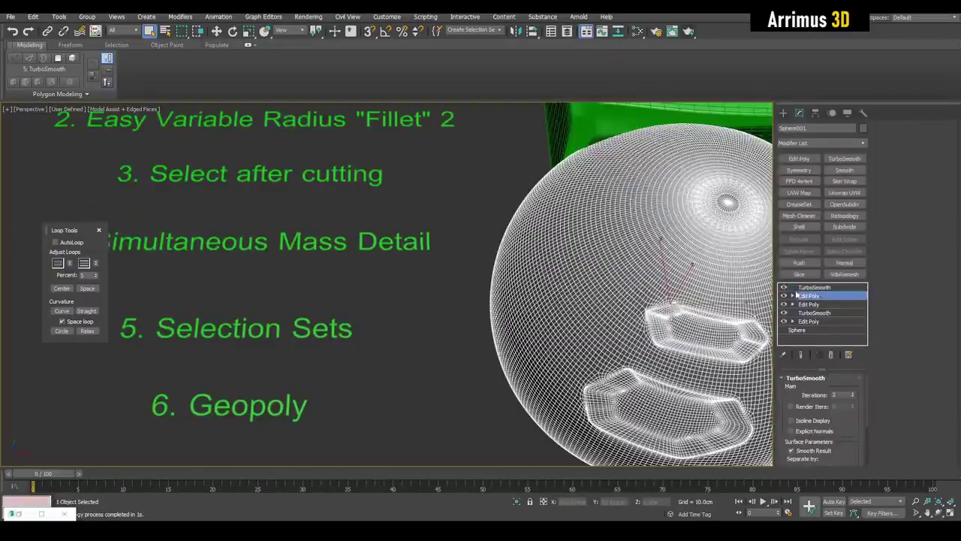
middle_drag(642, 256, 421, 223)
click(799, 159)
key(4)
scroll(646, 285, up, 3)
key(Delete)
Step: Select two separate two-by-two patches of polygons on the side of the sphere
alt+middle_drag(698, 308, 504, 213)
click(498, 208)
ctrl+click(505, 230)
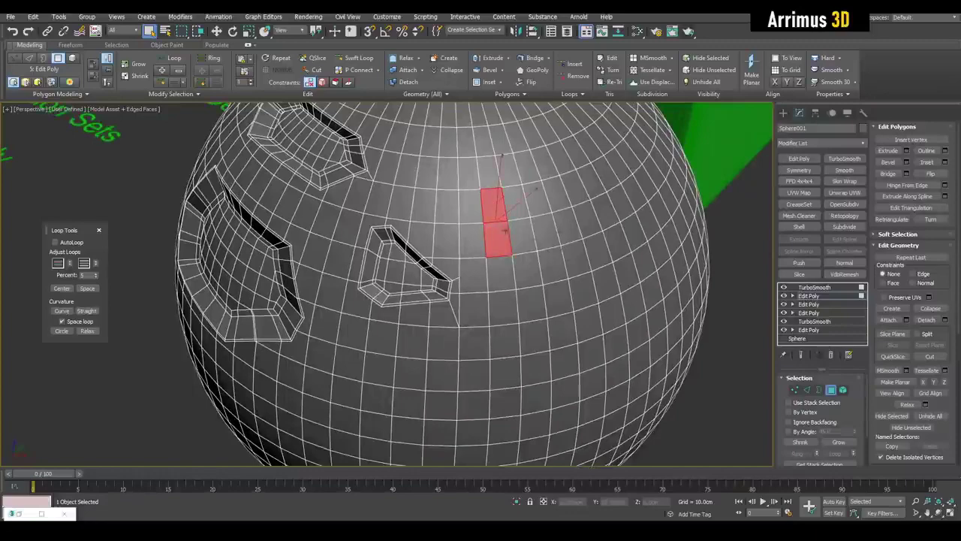
middle_drag(669, 338, 540, 259)
ctrl+click(514, 263)
ctrl+click(509, 286)
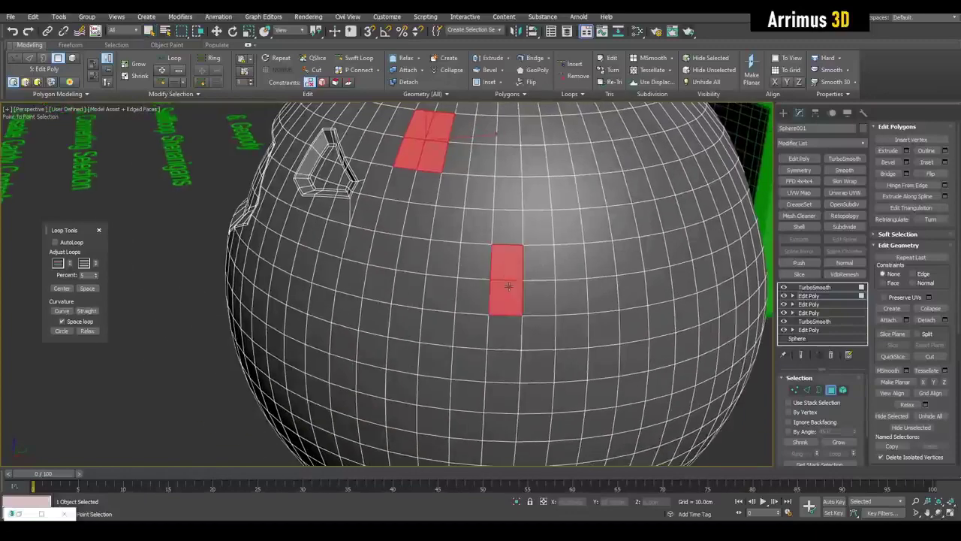
ctrl+click(537, 295)
ctrl+click(538, 271)
Step: Add a vertical patch two polygons wide and four high to the polygon selection
middle_drag(511, 309, 542, 315)
scroll(442, 308, down, 3)
ctrl+click(405, 310)
ctrl+click(405, 329)
ctrl+click(405, 348)
ctrl+click(405, 369)
ctrl+click(425, 372)
ctrl+click(426, 349)
ctrl+click(428, 311)
Step: Add a horizontal patch four polygons wide and two high to the polygon selection
ctrl+click(517, 315)
ctrl+click(540, 315)
ctrl+click(565, 314)
ctrl+click(588, 314)
ctrl+click(588, 339)
ctrl+click(565, 339)
ctrl+click(517, 336)
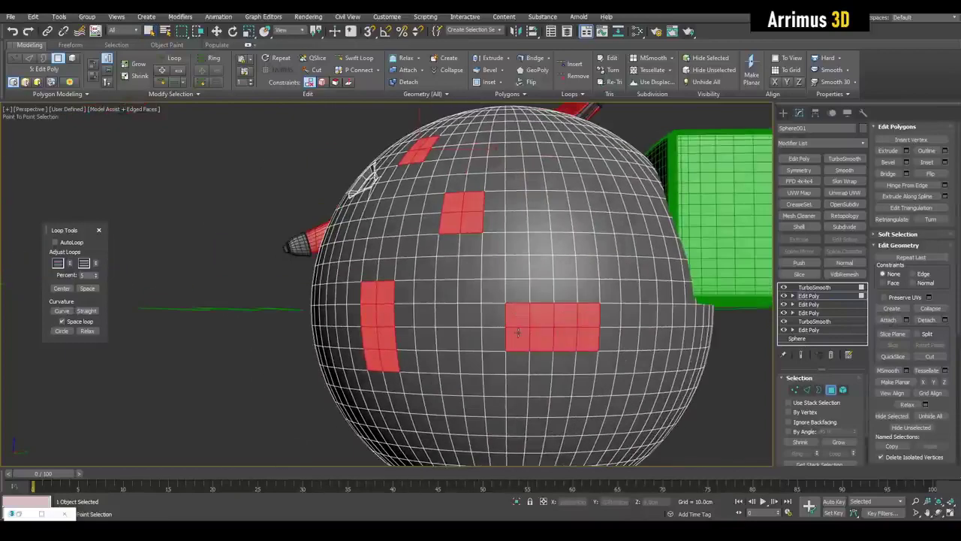
Step: Add another Edit Poly modifier above the current one and enter polygon level with the patches selected
key(q)
key(4)
key(alt+e)
key(4)
alt+middle_drag(516, 242, 555, 244)
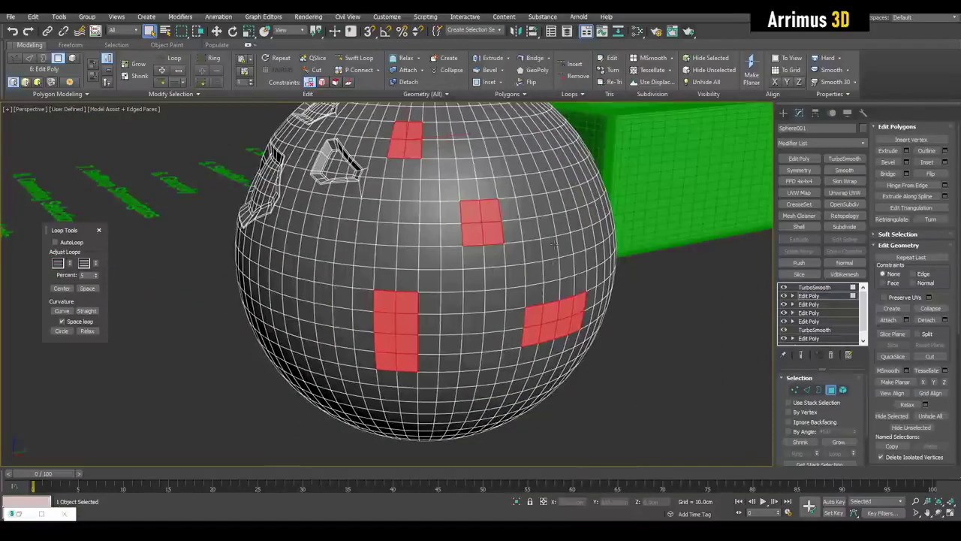
Step: Apply a group bevel to the selected patches with 0 cm height and an outline amount of about -1.16 cm
key(ctrl+shift+b)
scroll(560, 230, up, 4)
drag(530, 276, 538, 328)
click(452, 315)
Step: Bevel the patches into the sphere with a height of about -3.24 cm and an outline amount of about -2.668 cm
alt+middle_drag(364, 253, 388, 245)
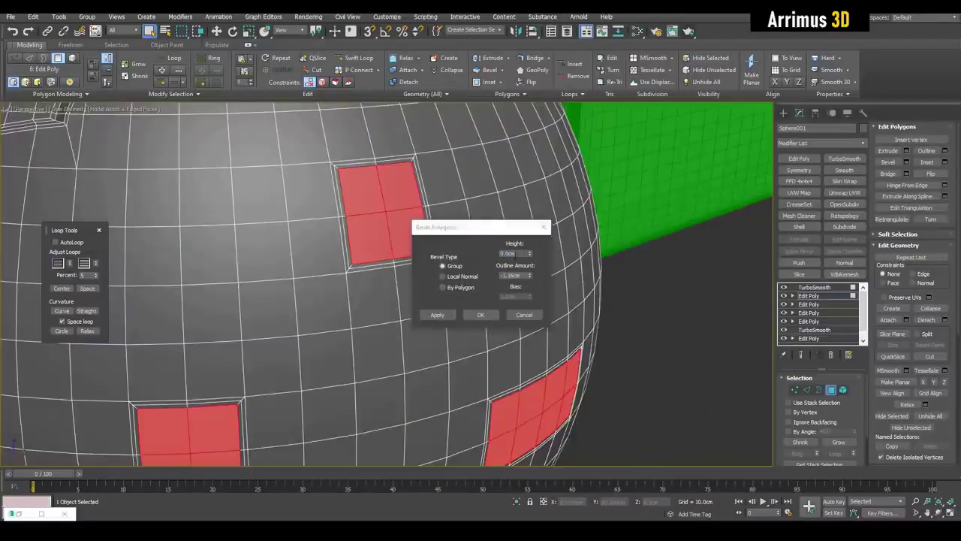
drag(530, 255, 524, 331)
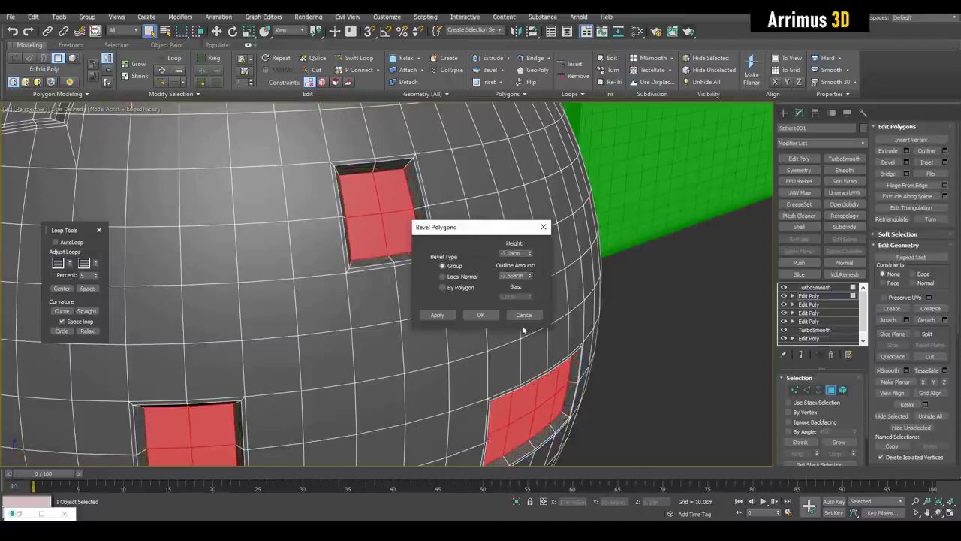
click(481, 315)
Step: Rotate all recessed patches together about the vertical axis
scroll(485, 317, down, 6)
key(e)
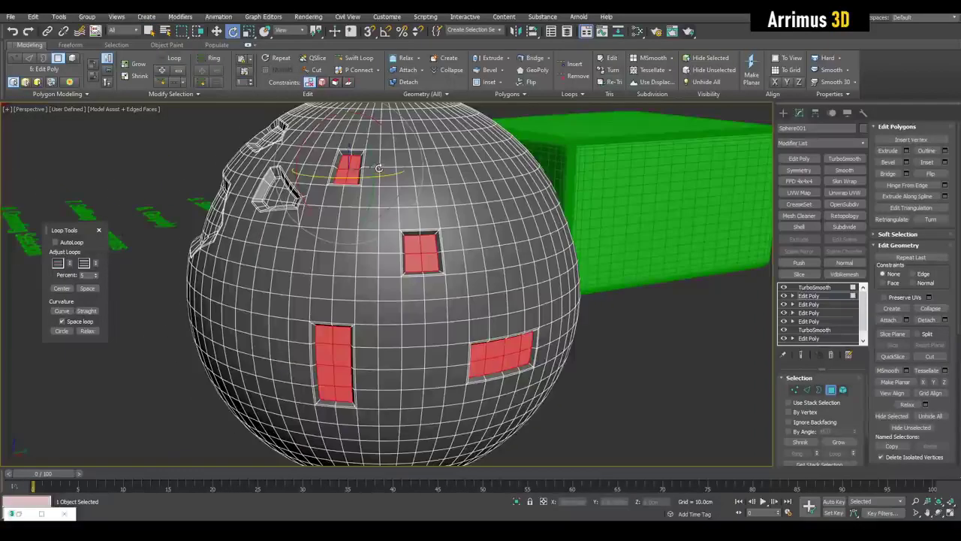
drag(380, 168, 395, 178)
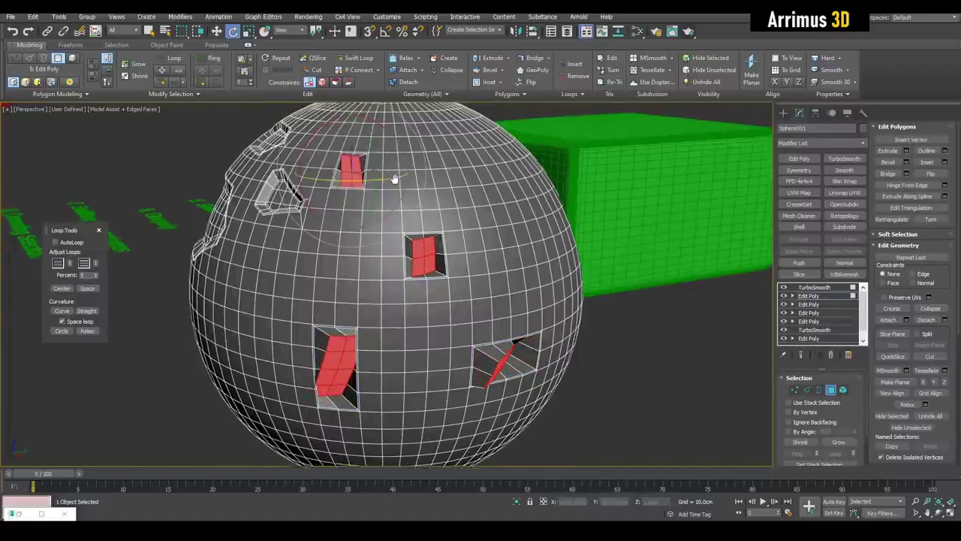
Step: Scale all the recessed patches together and bevel them to add an inner ring of polygons
scroll(395, 179, up, 3)
key(w)
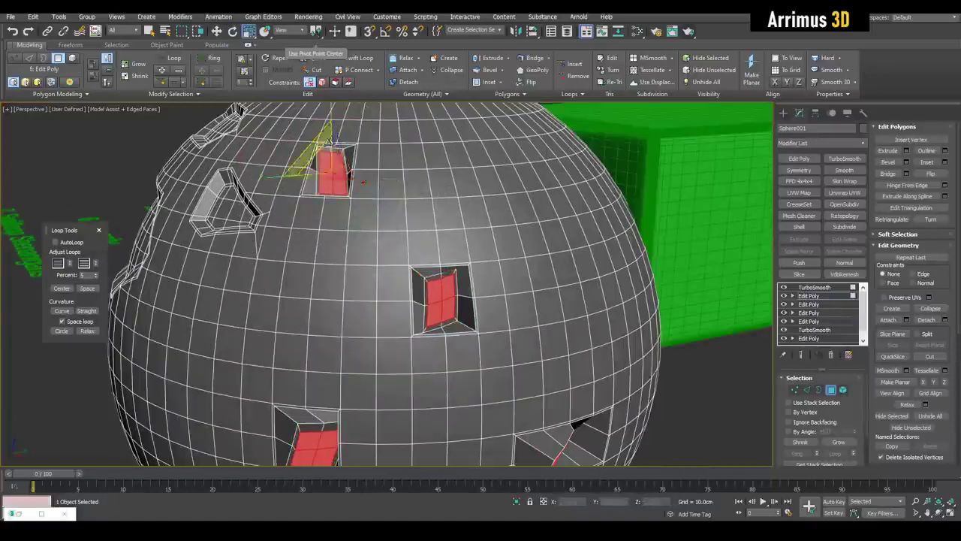
alt+middle_drag(312, 146, 347, 179)
mouse_move(346, 178)
mouse_down()
mouse_move(344, 190)
mouse_move(349, 176)
mouse_up()
scroll(344, 189, up, 6)
key(shift+ctrl+b)
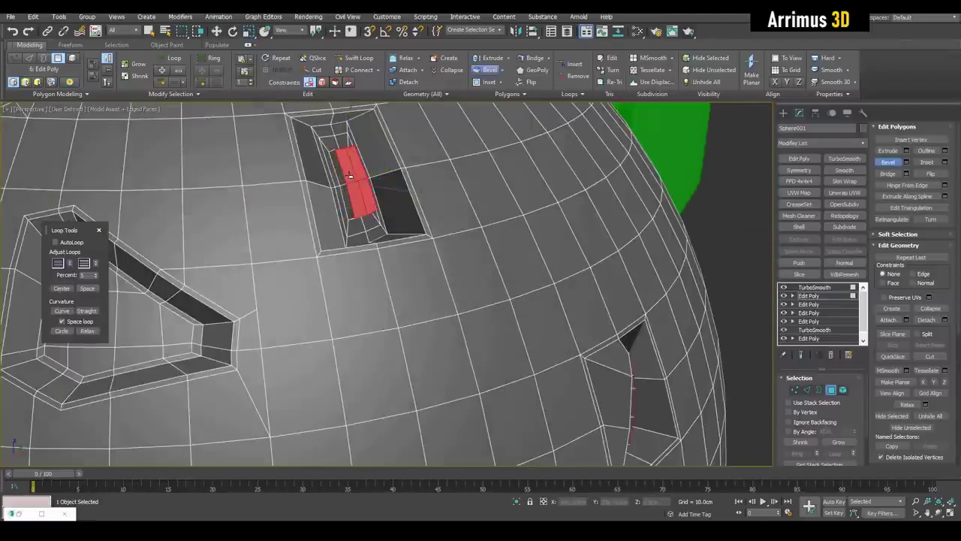
scroll(349, 176, down, 5)
alt+middle_drag(350, 175, 372, 179)
scroll(364, 165, down, 2)
Step: Shrink the selected inner patches and reshape each of them into a circle
key(r)
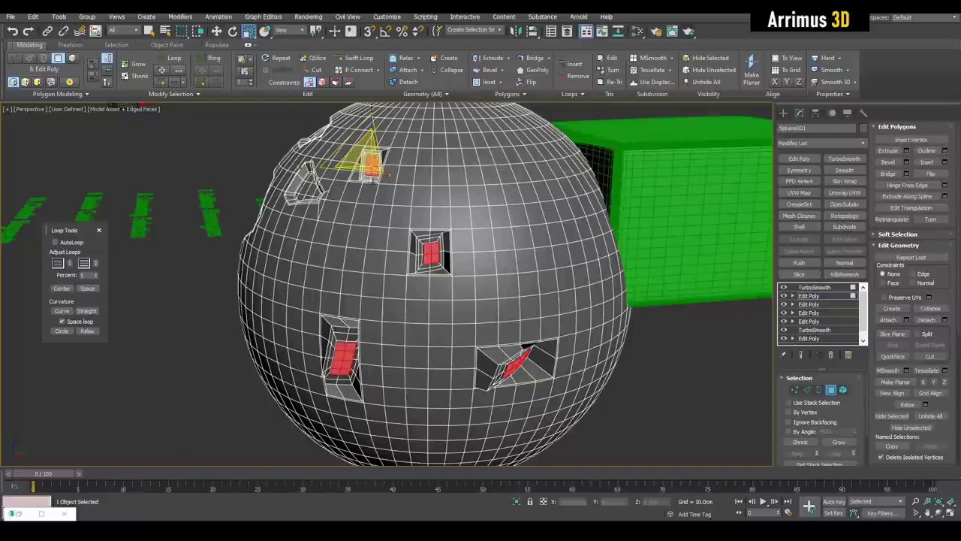
key(1)
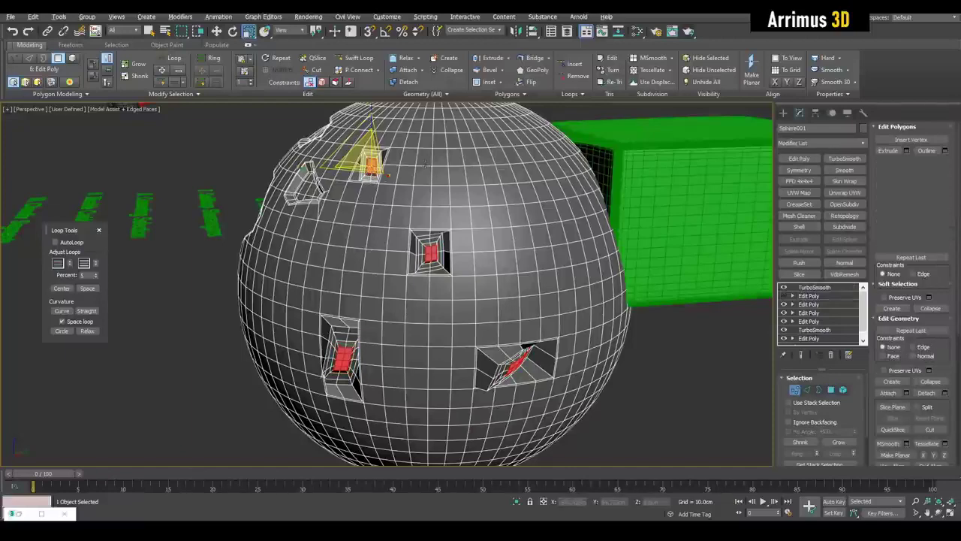
key(4)
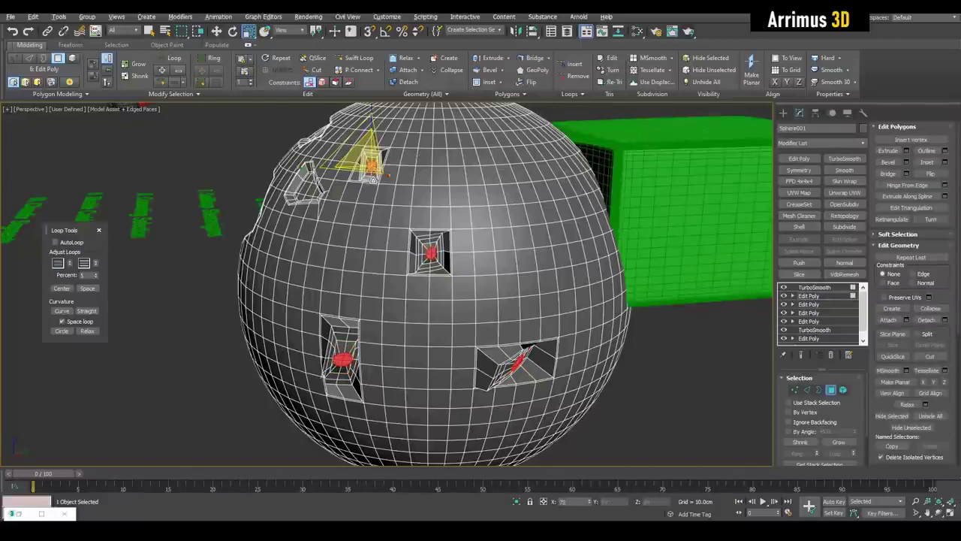
alt+middle_drag(374, 188, 344, 204)
scroll(458, 327, up, 5)
scroll(459, 326, down, 4)
alt+middle_drag(420, 293, 443, 300)
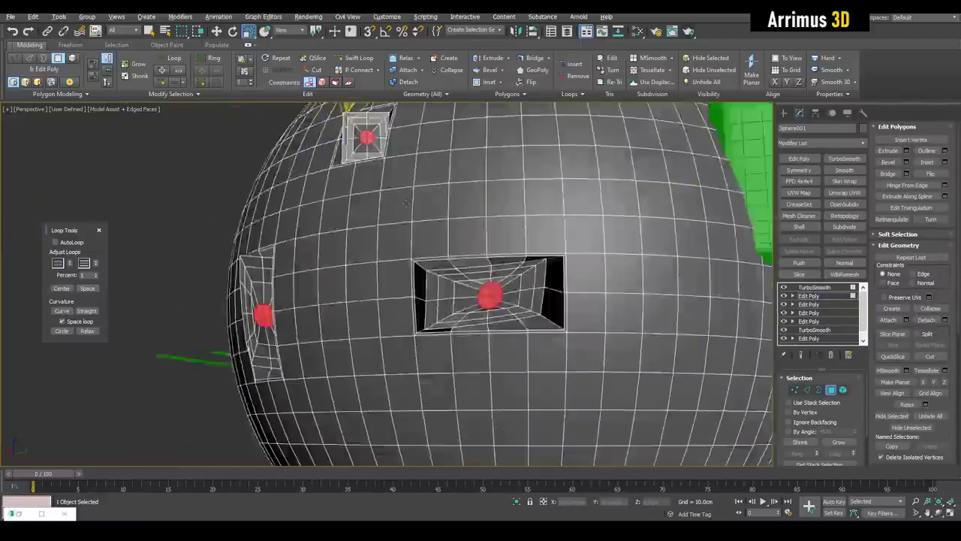
scroll(420, 293, down, 2)
alt+middle_drag(375, 263, 402, 289)
mouse_move(401, 289)
middle_down()
mouse_move(396, 307)
mouse_move(389, 300)
middle_up()
scroll(333, 178, up, 4)
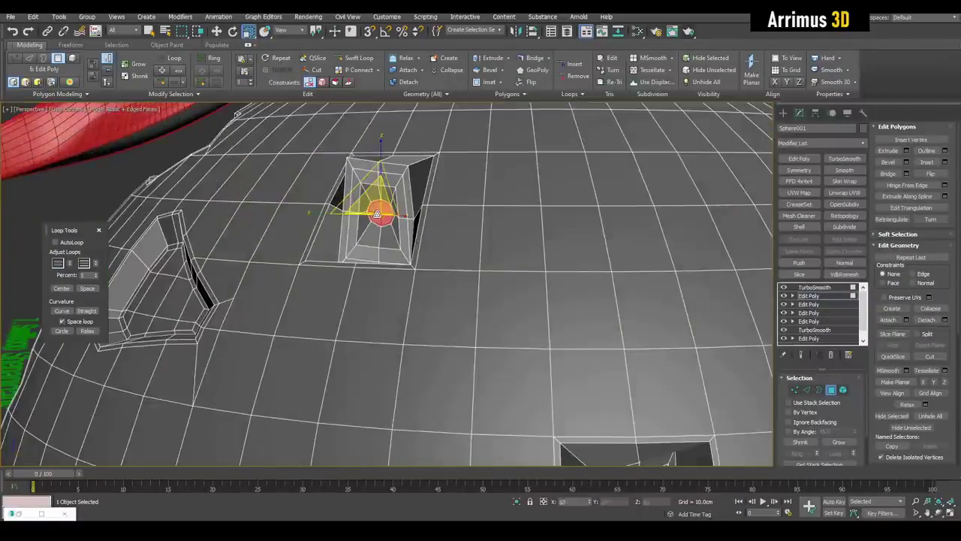
Step: Bevel the circular patches inward so each one forms a small round recess
key(w)
alt+middle_drag(380, 215, 420, 233)
scroll(421, 233, up, 4)
scroll(415, 240, down, 2)
key(ctrl+shift+b)
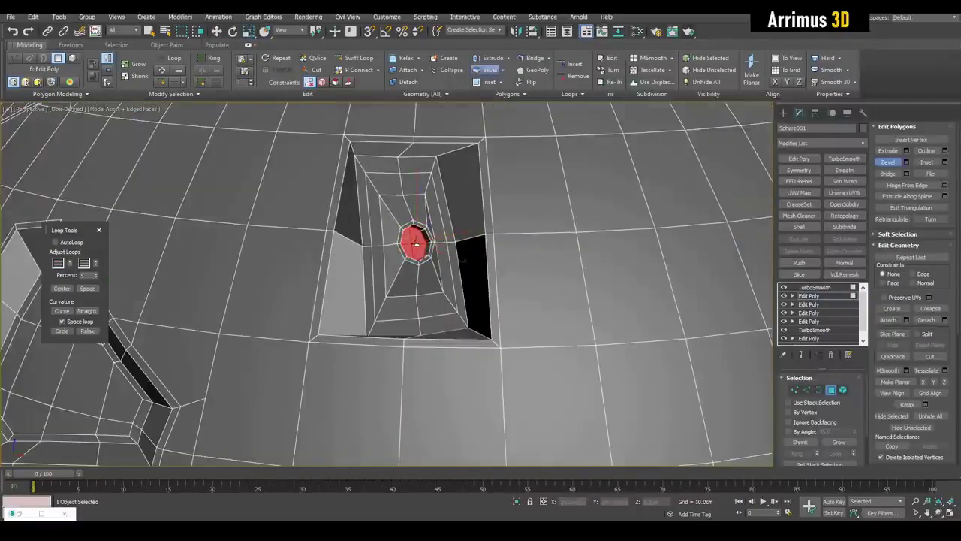
key(w)
Step: Scale the circular recess patches together and leave polygon level
scroll(414, 249, up, 2)
key(r)
drag(415, 244, 418, 255)
key(F4)
scroll(419, 254, down, 5)
scroll(480, 259, down, 6)
key(4)
key(q)
Step: Examine the sphere's smoothed recess details from several angles with the edged faces display switched off
mouse_move(512, 292)
alt+middle_down()
mouse_move(489, 263)
mouse_move(455, 256)
mouse_move(493, 284)
mouse_move(429, 221)
mouse_move(422, 242)
mouse_move(435, 246)
mouse_move(418, 279)
alt+middle_up()
scroll(485, 278, up, 2)
key(F4)
key(F4)
key(ctrl+e)
key(F4)
key(F4)
alt+middle_drag(433, 194, 423, 264)
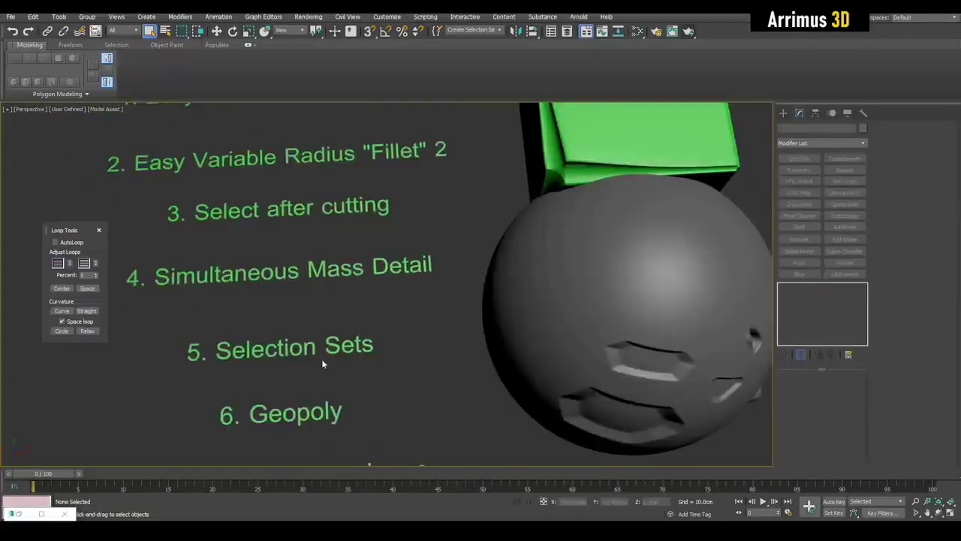
alt+middle_drag(321, 359, 533, 296)
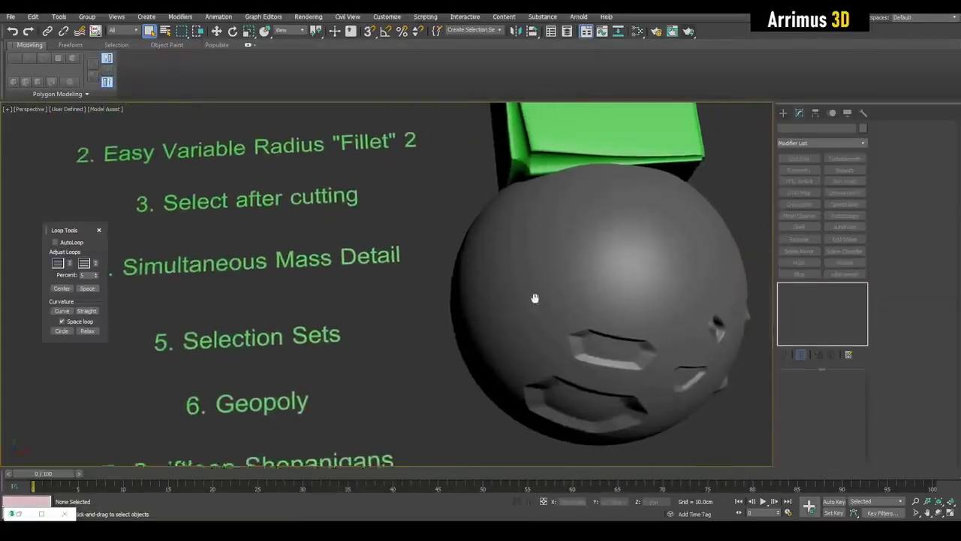
Step: Select a full ring of polygons around the sphere's pole in the Edit Poly modifier just below the upper TurboSmooth
key(F4)
click(545, 247)
click(811, 298)
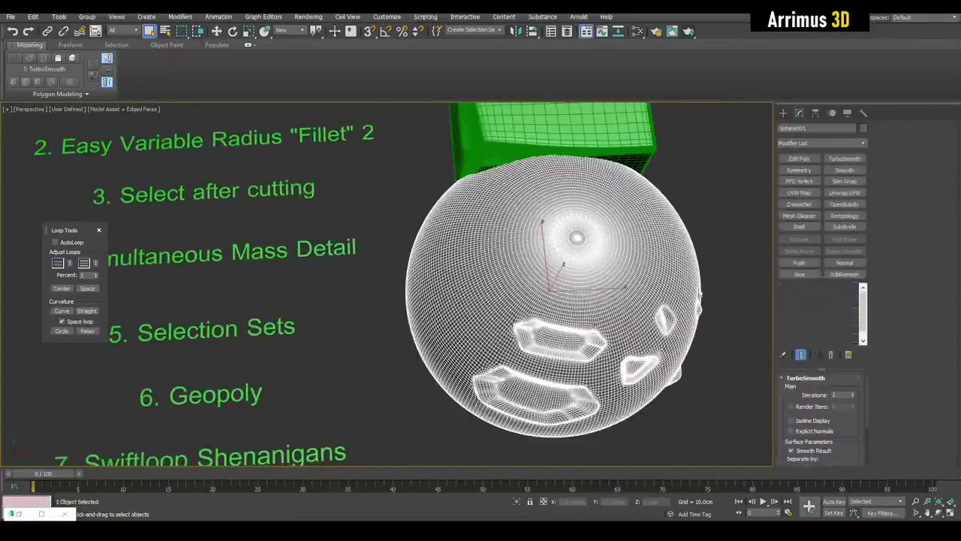
scroll(646, 286, up, 6)
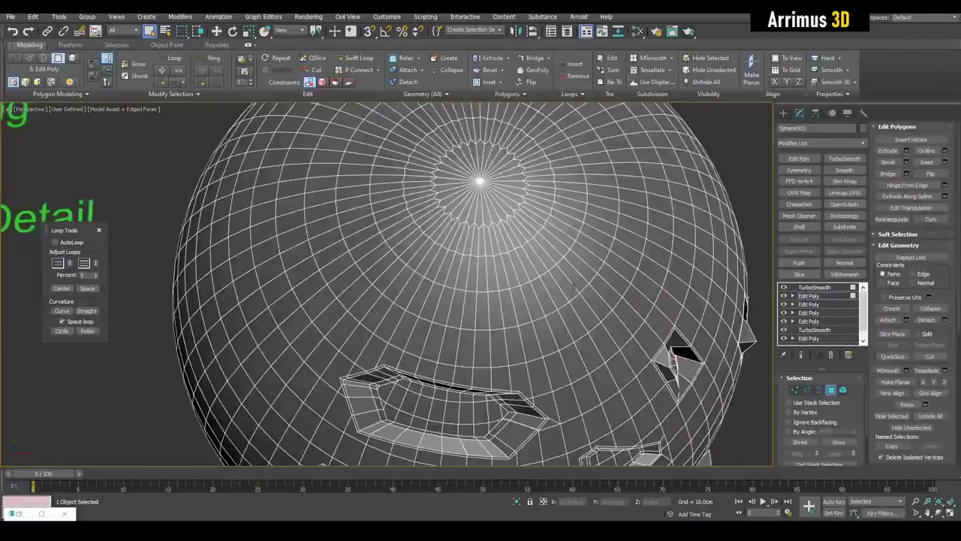
shift+click(538, 289)
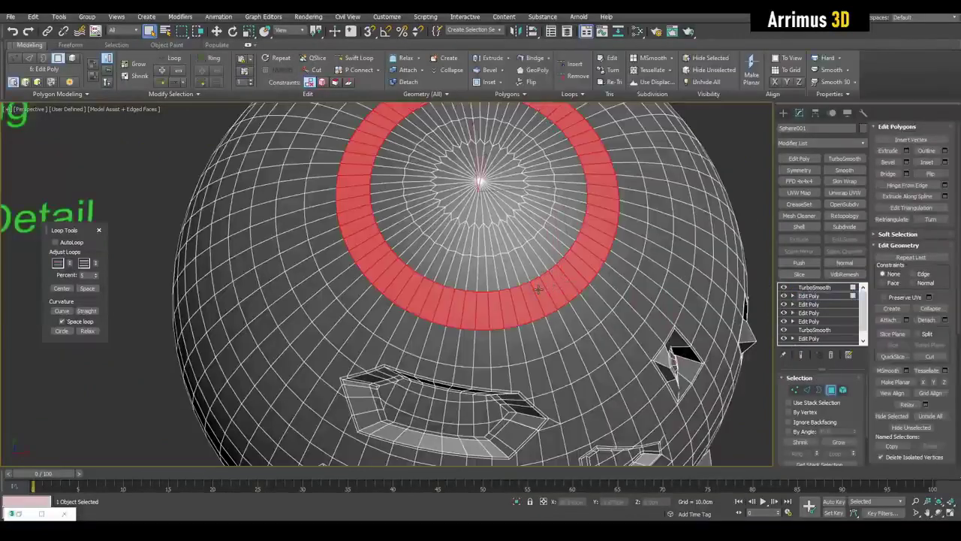
Step: Deselect the polygons at the front and back of the ring, leaving two separate arcs selected
middle_drag(538, 290, 530, 302)
alt+drag(461, 352, 507, 247)
middle_drag(506, 247, 480, 332)
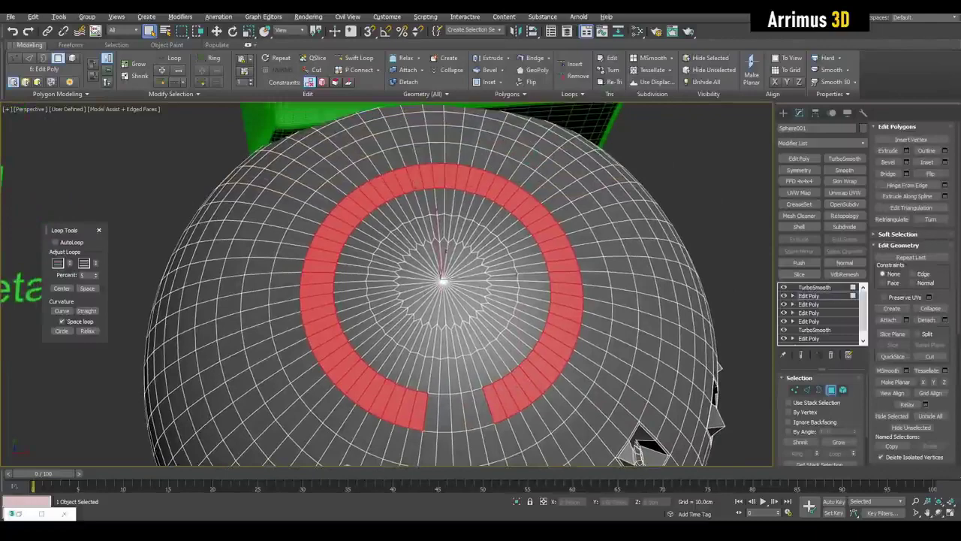
alt+drag(414, 168, 448, 190)
alt+middle_drag(652, 252, 672, 232)
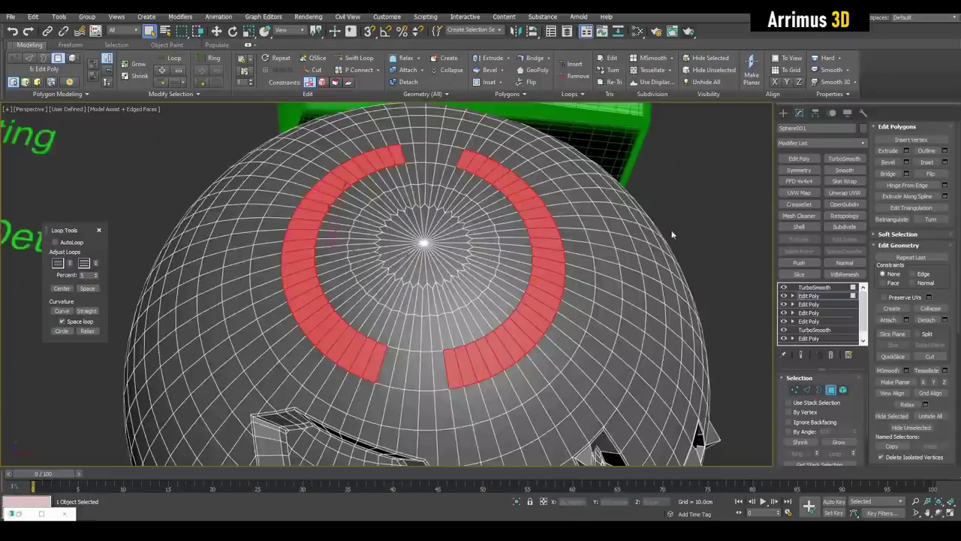
Step: Save the two polygon arcs as a named selection set called 1 and recall that set
click(468, 30)
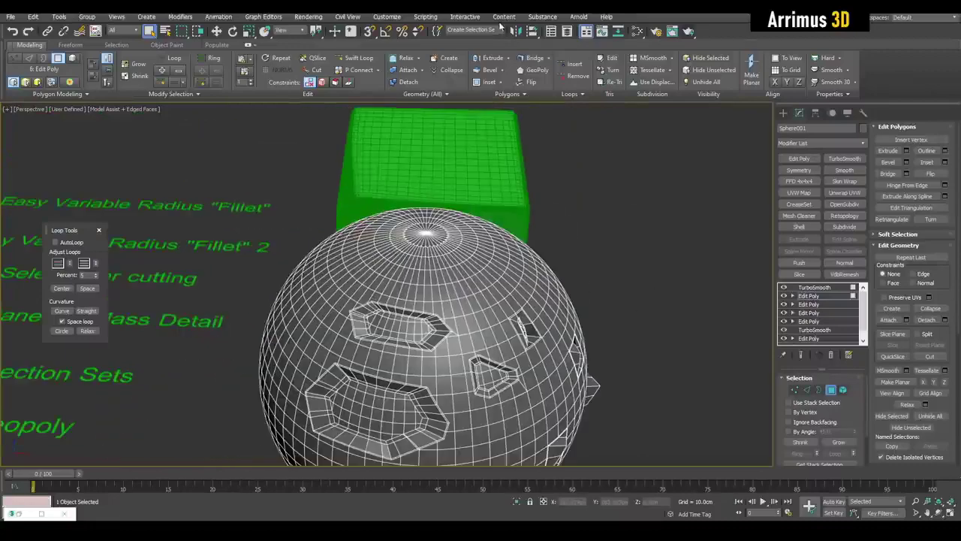
click(498, 30)
click(472, 44)
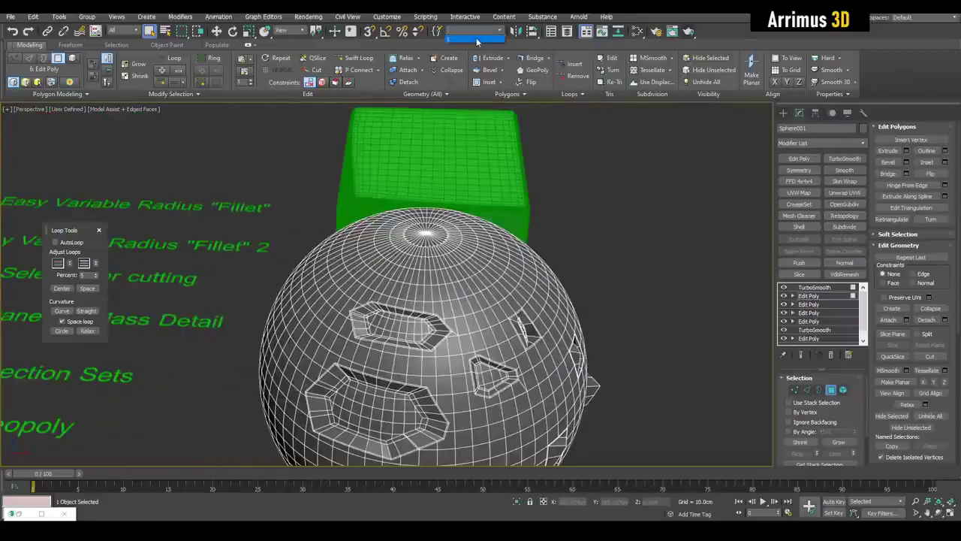
middle_drag(527, 219, 550, 187)
click(637, 161)
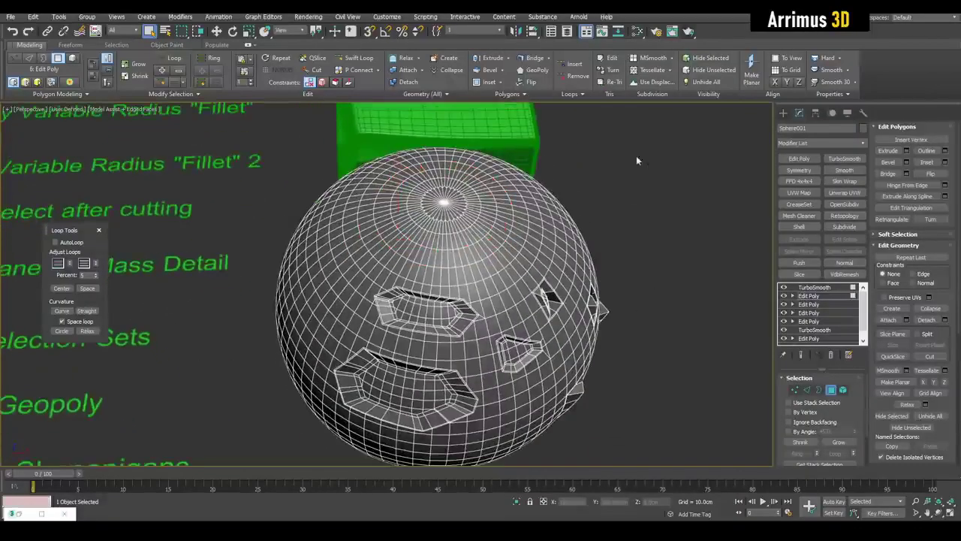
Step: Review the polygon-level sets in the Edit Named Selections dialog and cancel it
click(437, 32)
drag(459, 163, 640, 153)
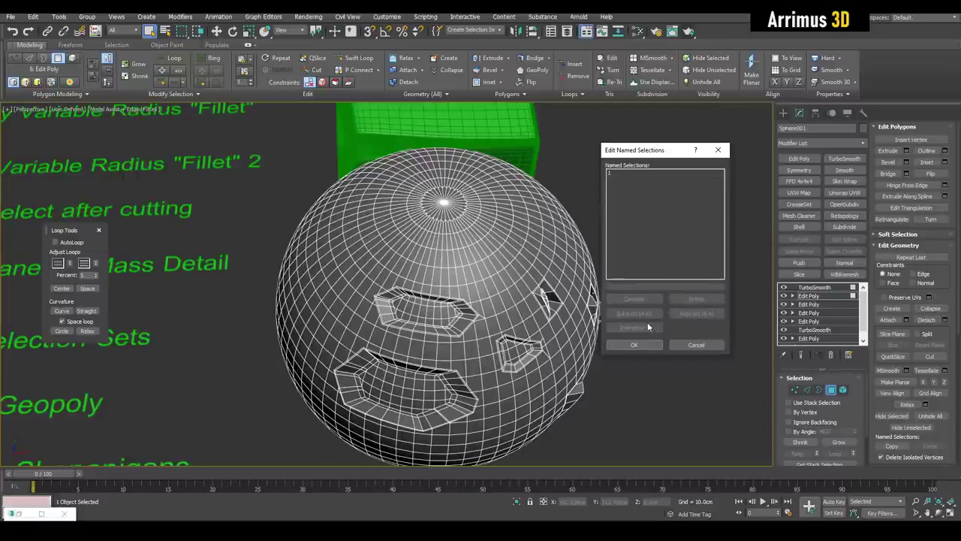
click(688, 344)
scroll(601, 136, up, 3)
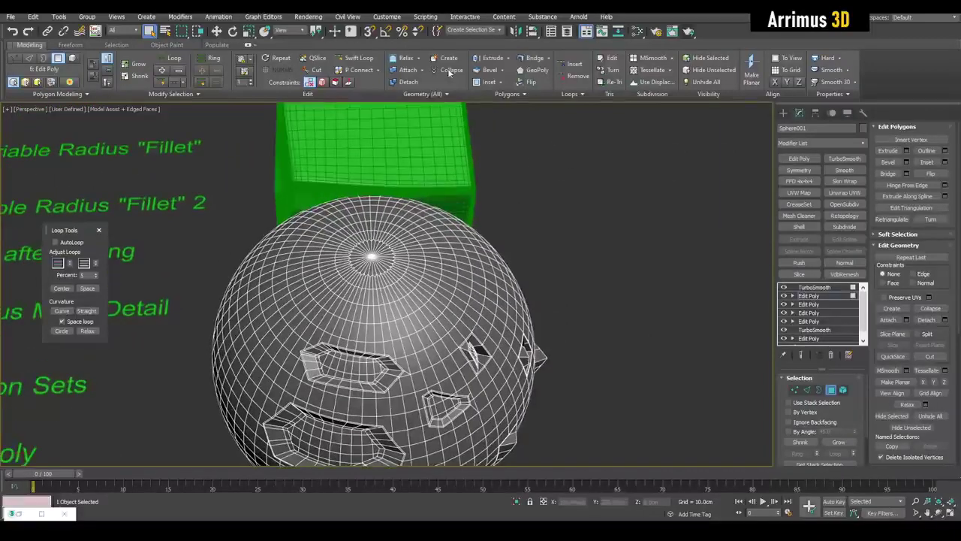
click(437, 31)
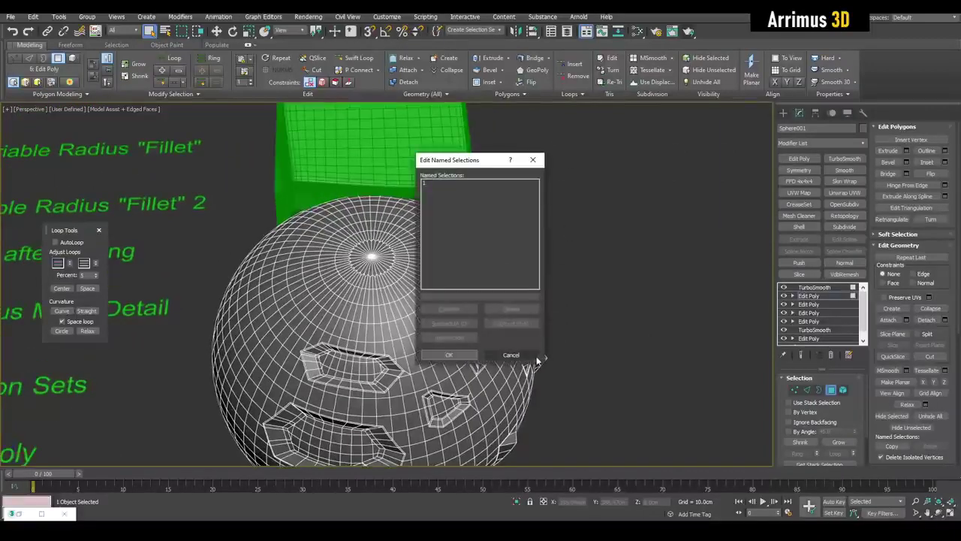
click(535, 356)
Step: Deselect the sphere and view the object-level Named Selection Sets manager
scroll(593, 240, up, 2)
click(585, 215)
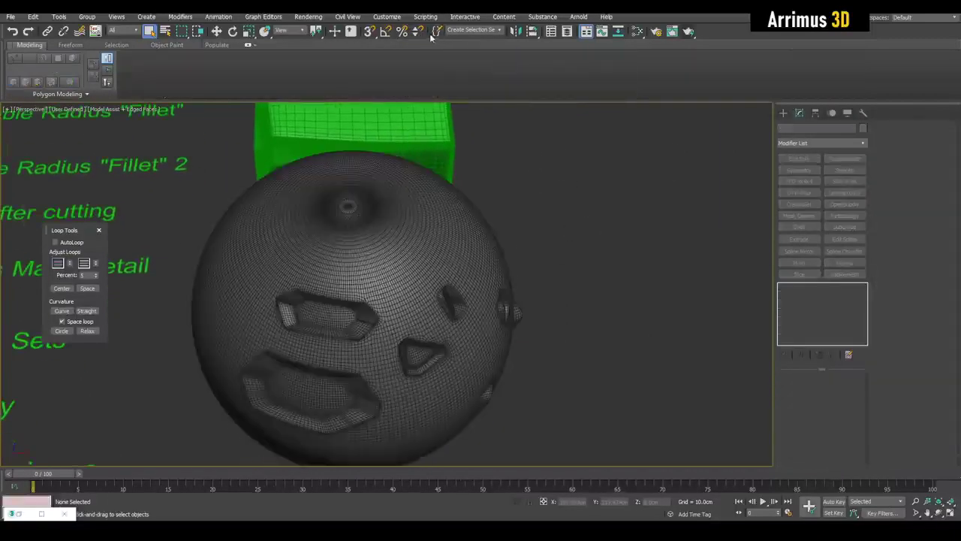
click(435, 32)
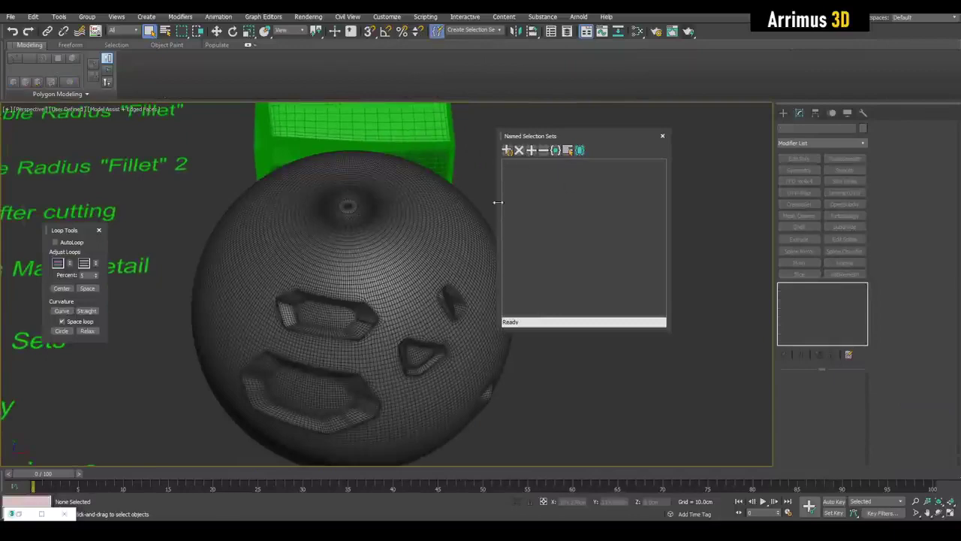
scroll(399, 251, down, 5)
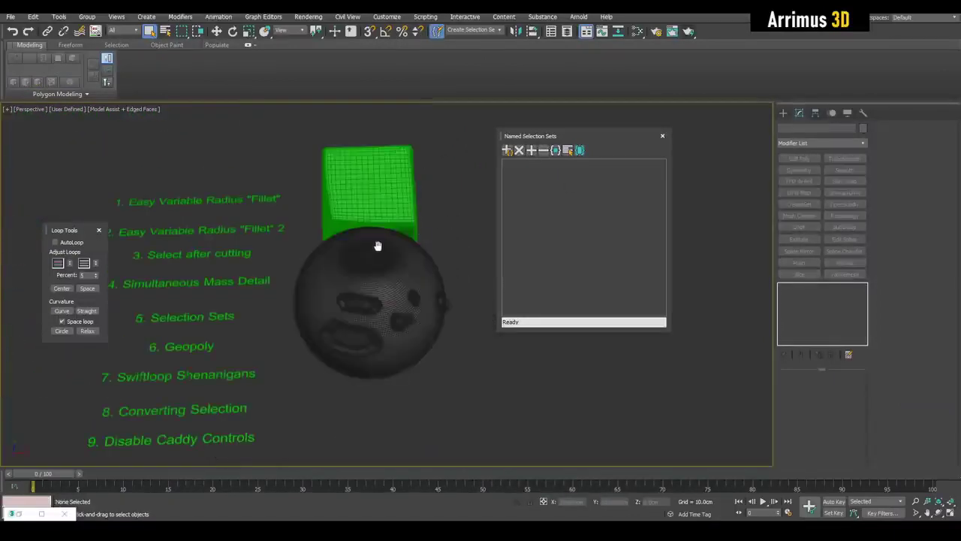
scroll(377, 247, up, 3)
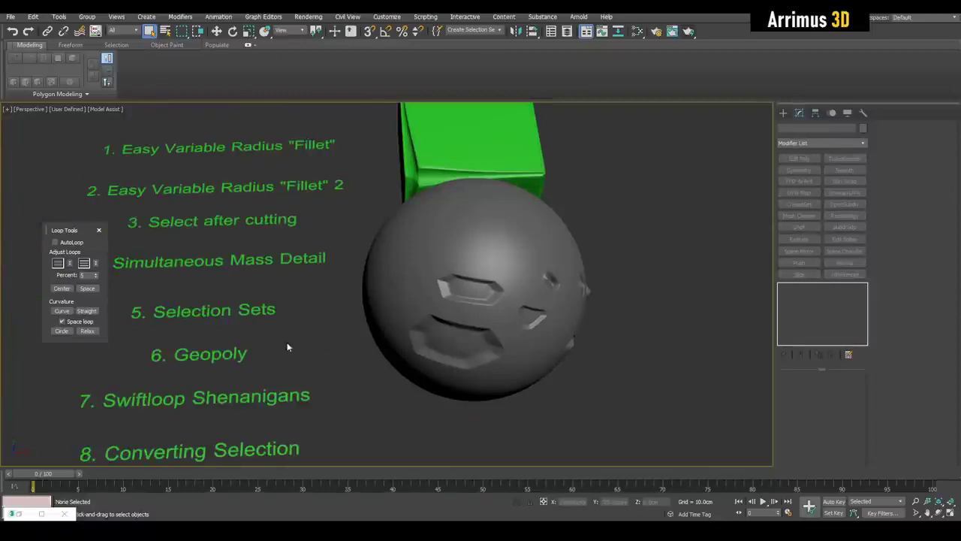
Step: Show edged faces and reopen the sphere's Edit Poly modifier below the upper TurboSmooth at polygon level
alt+middle_drag(374, 292, 380, 308)
scroll(380, 307, up, 4)
key(F4)
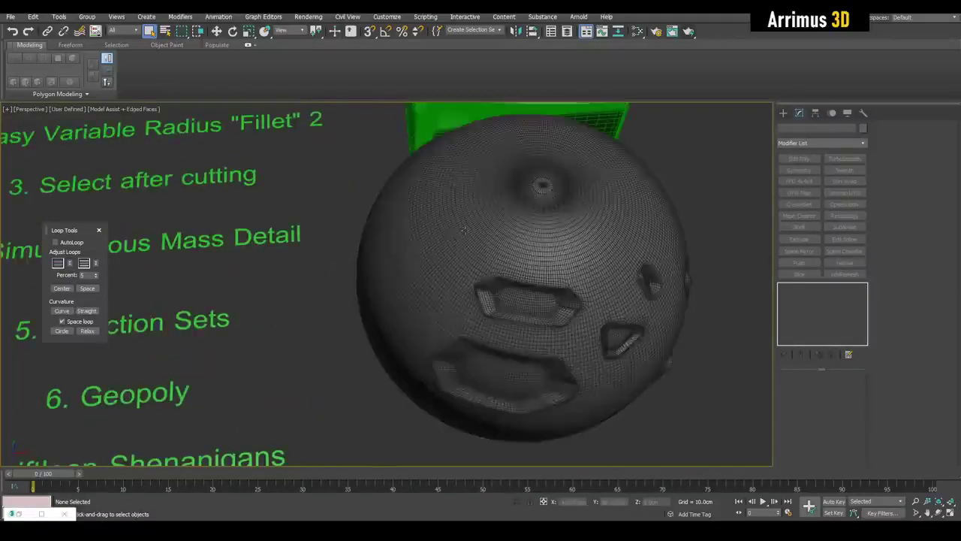
click(637, 229)
click(810, 297)
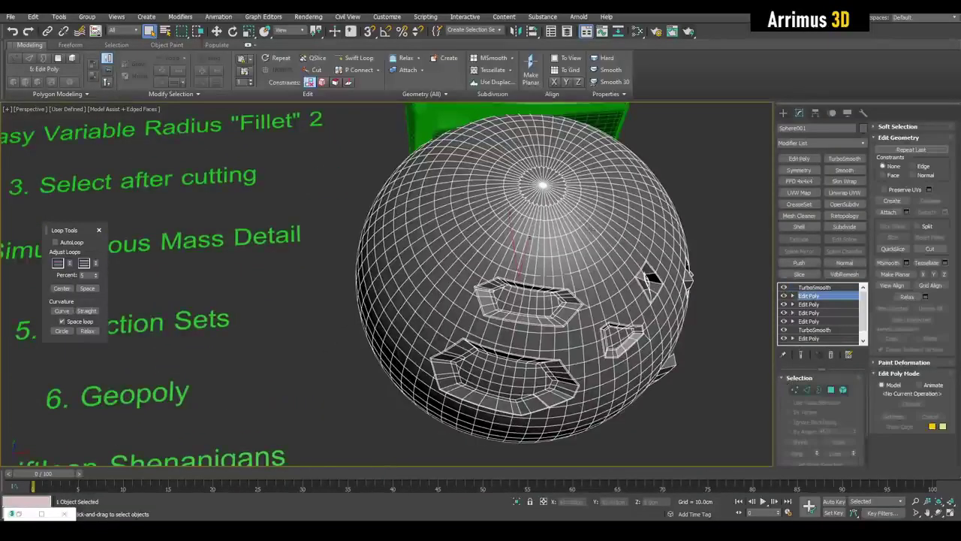
key(4)
Step: Set the editing constraint to Face and select a vertical strip of four polygons on the sphere's side
scroll(540, 257, up, 5)
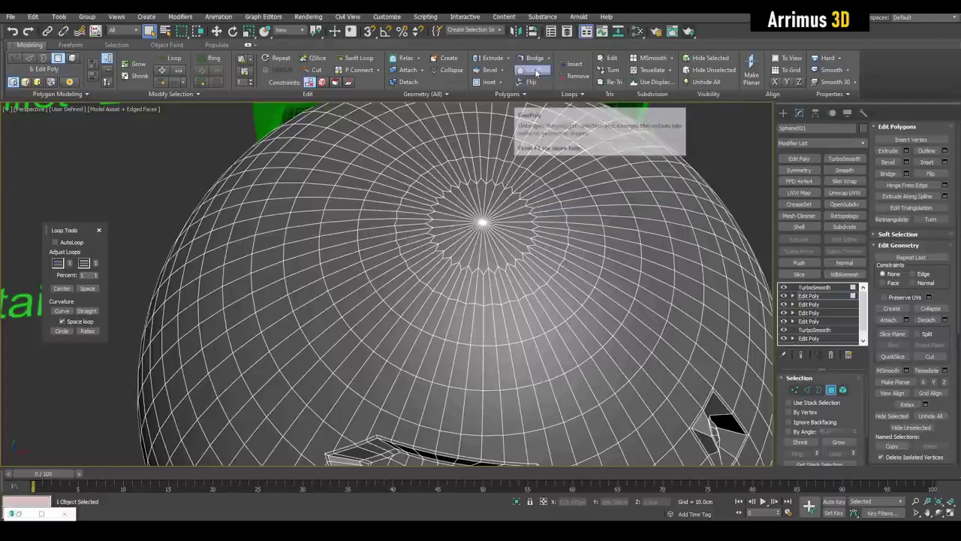
middle_drag(633, 221, 603, 177)
middle_drag(468, 301, 436, 291)
scroll(496, 247, up, 3)
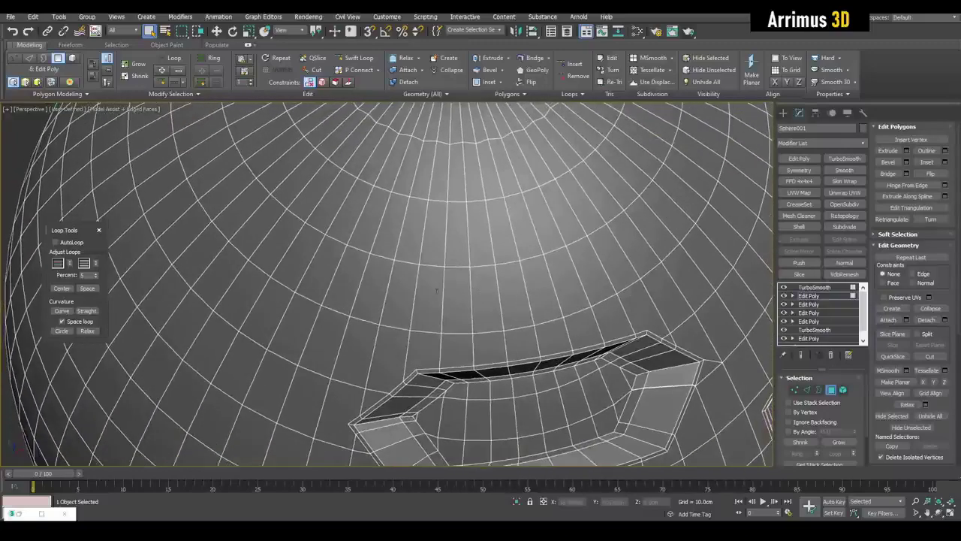
alt+middle_drag(321, 250, 441, 314)
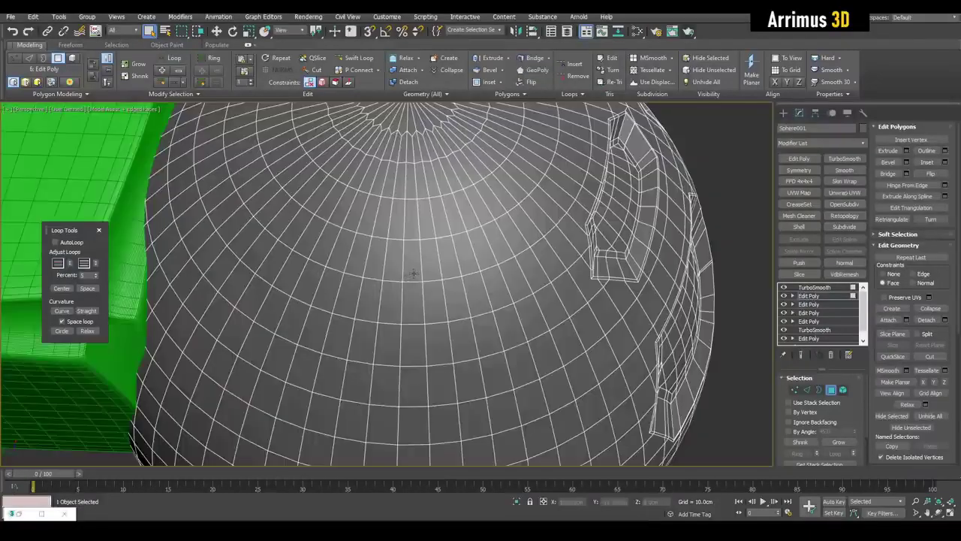
scroll(428, 269, up, 2)
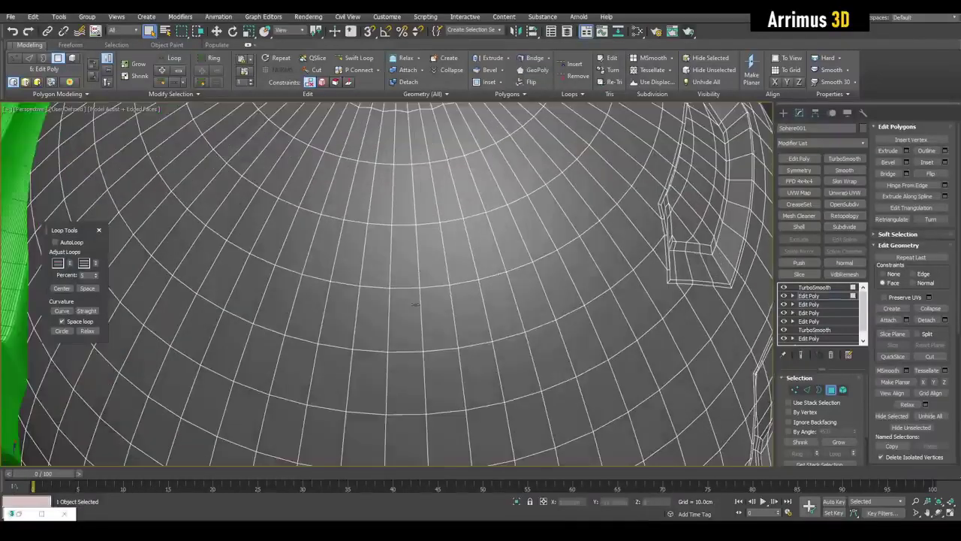
middle_drag(415, 319, 416, 312)
click(410, 374)
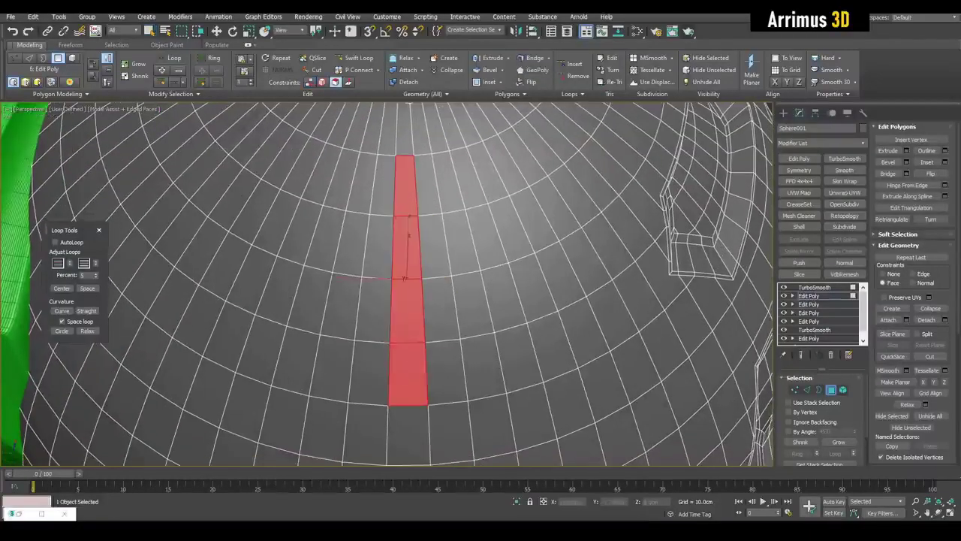
alt+middle_drag(412, 374, 388, 303)
scroll(361, 285, up, 3)
scroll(443, 278, down, 5)
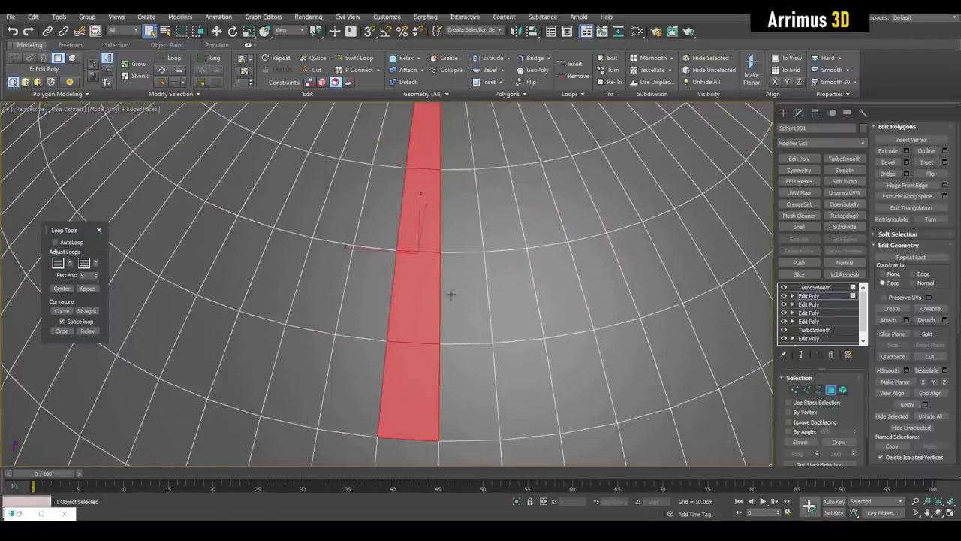
Step: Apply GeoPoly to the four-polygon strip to even out its outline, and leave polygon level
click(540, 74)
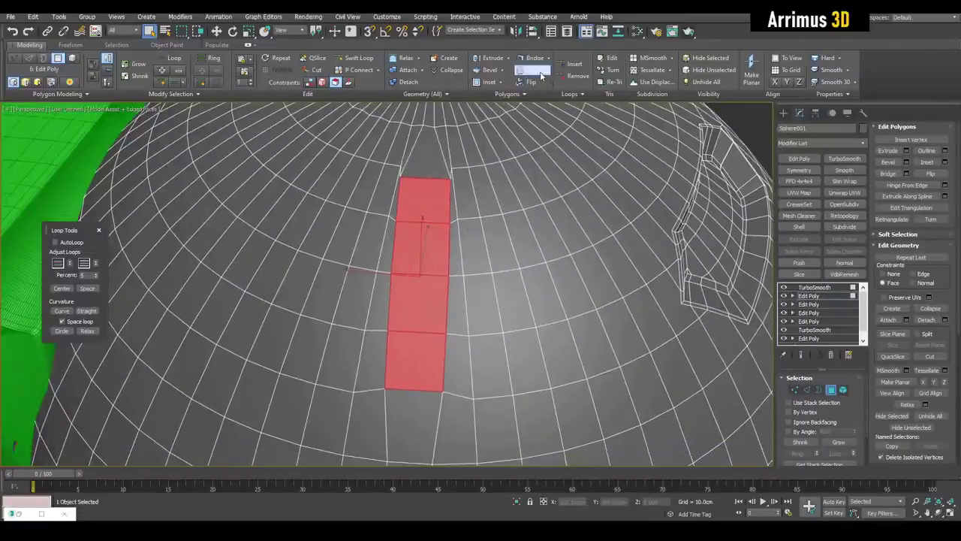
click(541, 75)
alt+middle_drag(477, 282, 448, 275)
alt+drag(448, 275, 422, 225)
scroll(422, 226, down, 5)
alt+middle_drag(409, 187, 414, 228)
scroll(414, 226, up, 4)
key(4)
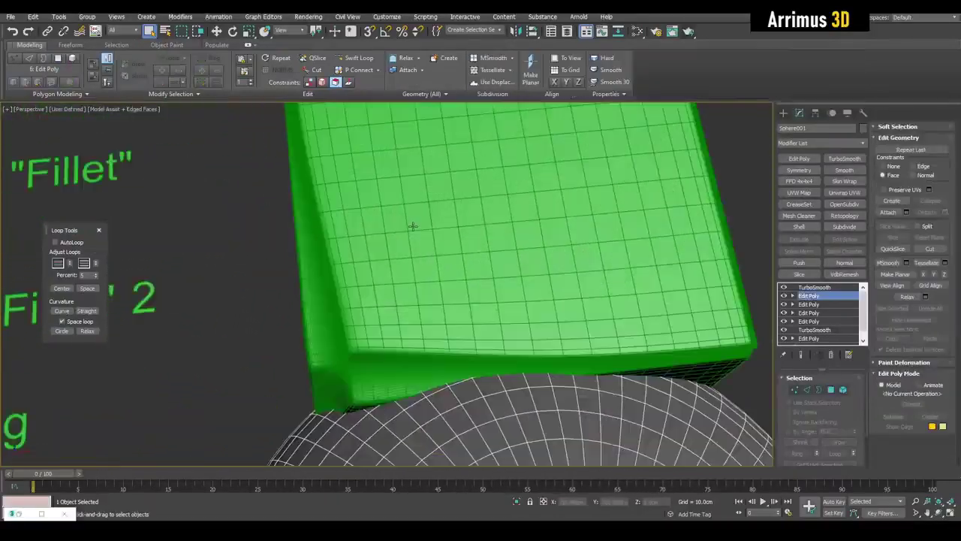
Step: Select the green box, add an Edit Poly modifier on top of its stack, and enter polygon level
click(413, 225)
middle_drag(469, 208, 530, 248)
click(799, 158)
alt+middle_drag(406, 293, 473, 236)
scroll(460, 224, up, 3)
key(4)
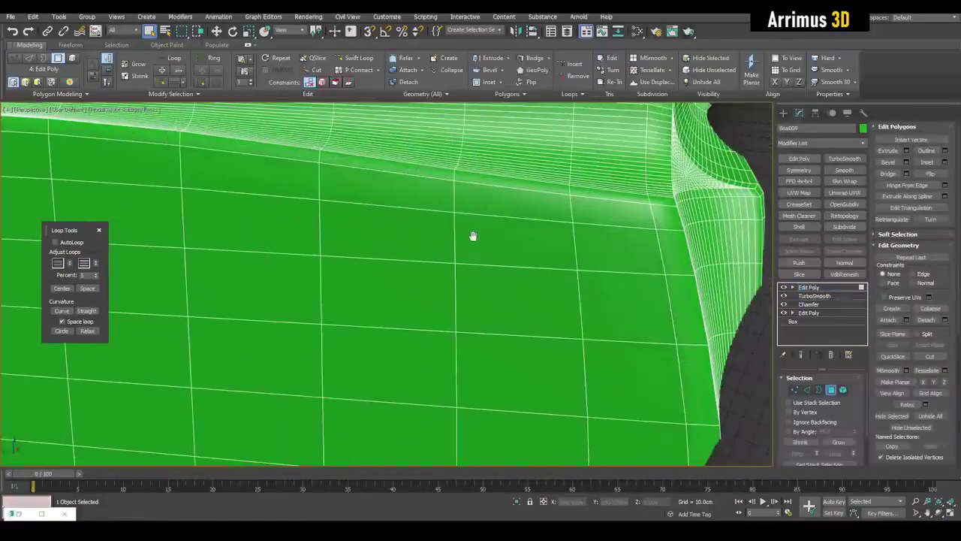
Step: Select a horizontal row of three polygons near the upper edge of the box's side and reshape them with GeoPoly
drag(483, 234, 290, 214)
alt+middle_drag(431, 247, 468, 262)
click(544, 76)
click(544, 77)
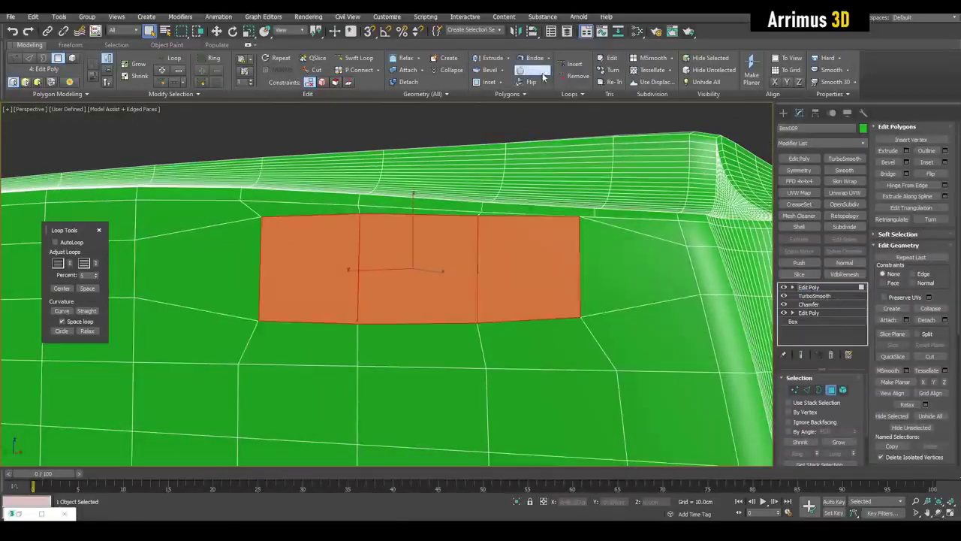
click(544, 77)
click(544, 76)
click(543, 77)
Step: Select the vertical strip of polygons beside the box's rounded corner and even out its outline with GeoPoly
middle_drag(575, 274, 556, 189)
drag(567, 217, 622, 319)
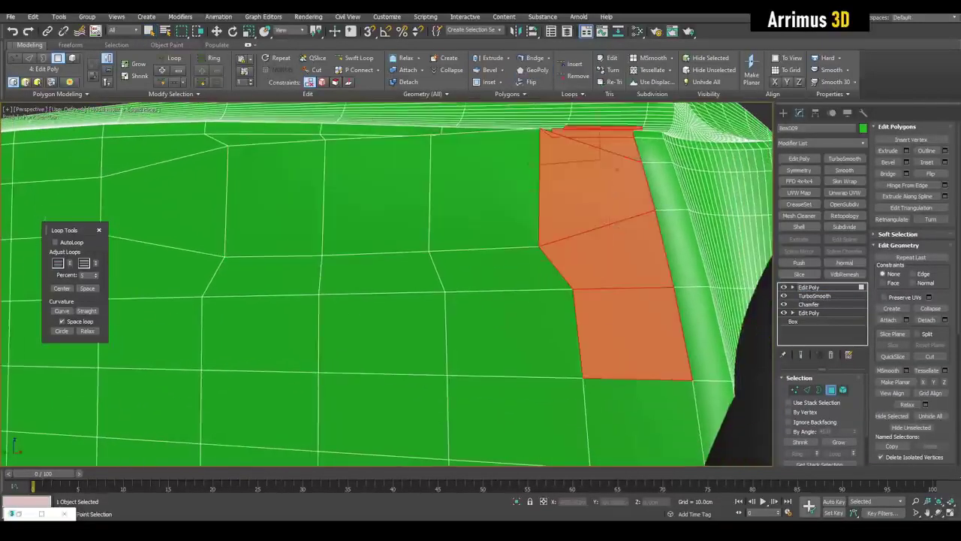
click(538, 71)
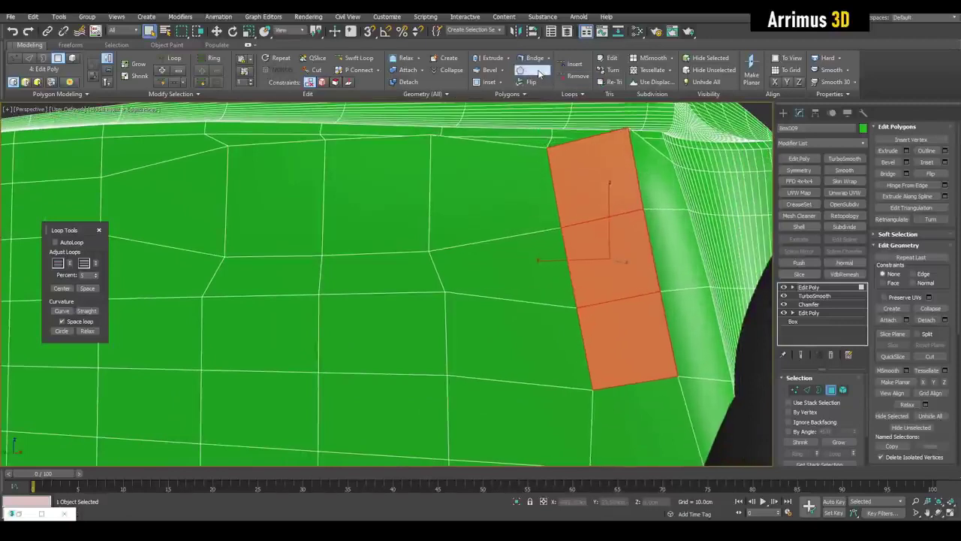
middle_drag(606, 170, 498, 171)
key(r)
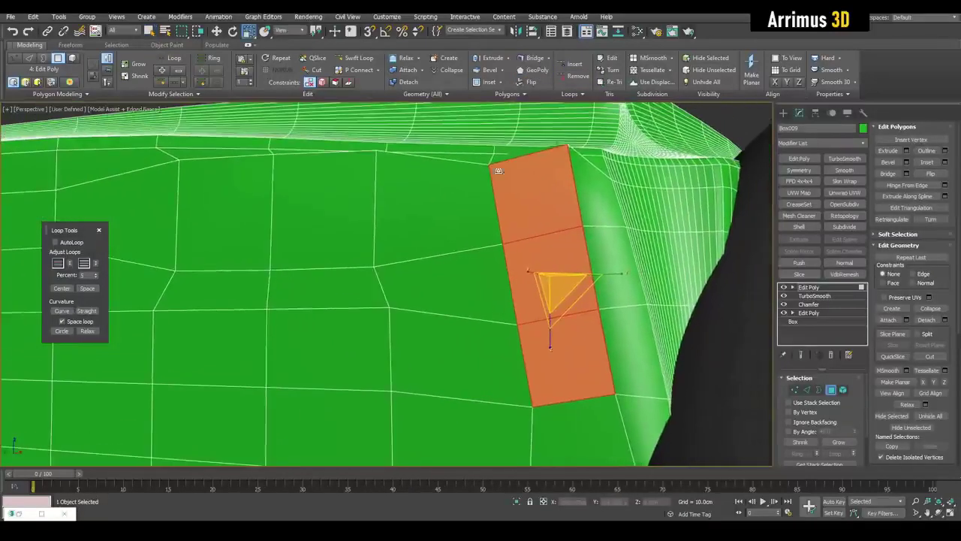
Step: Select the adjacent vertical strip of three polygons, farther from the corner, and apply GeoPoly to it
alt+middle_drag(560, 287, 504, 234)
key(q)
click(480, 330)
click(461, 195)
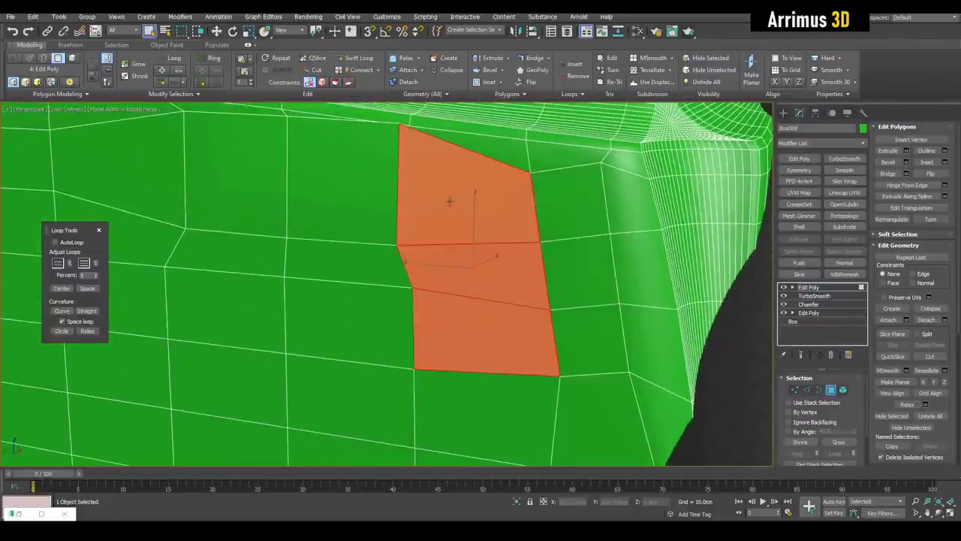
click(537, 73)
click(537, 73)
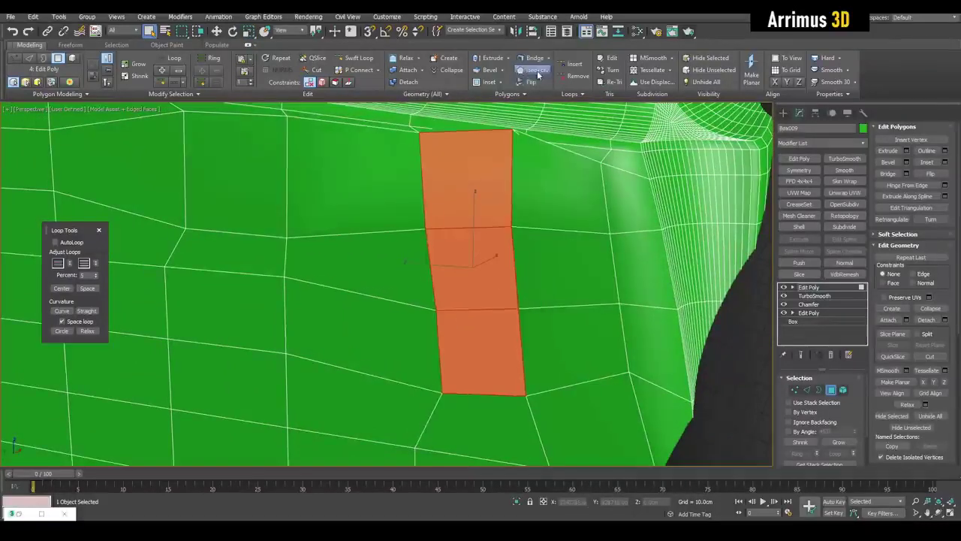
click(537, 73)
Step: Extrude the three-polygon strip inward and scale it down to form a recessed slot in the box's side
scroll(470, 260, down, 3)
key(w)
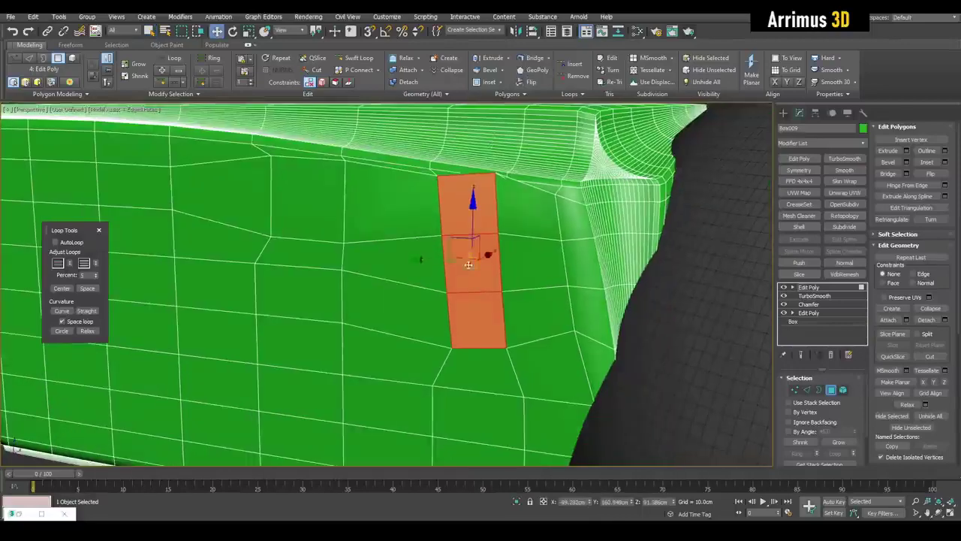
alt+middle_drag(456, 237, 424, 264)
scroll(434, 268, up, 3)
key(r)
shift+drag(442, 281, 459, 294)
key(w)
key(r)
key(w)
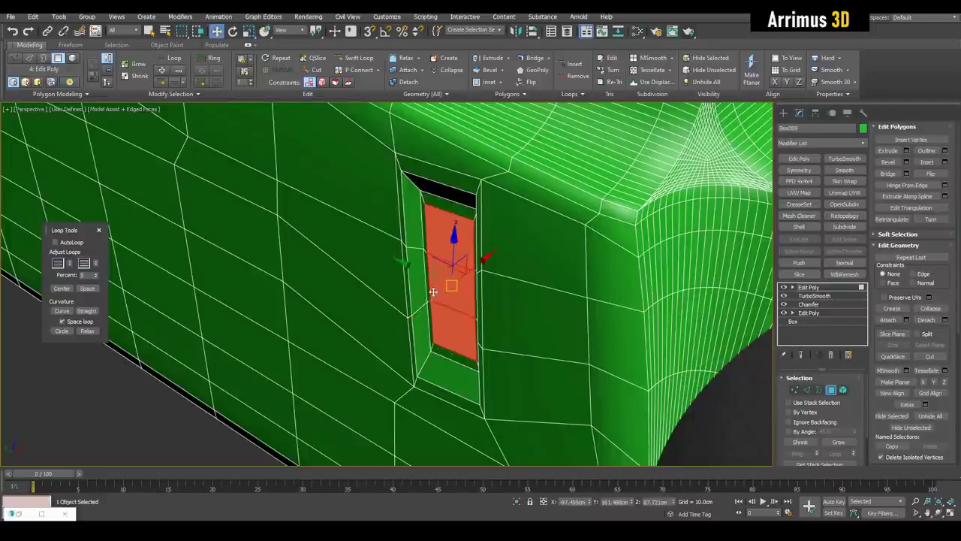
Step: Extrude the slot's floor polygons again and shrink them to form a smaller, deeper inner recess
alt+middle_drag(432, 292, 453, 273)
key(r)
shift+drag(435, 290, 431, 317)
key(e)
key(r)
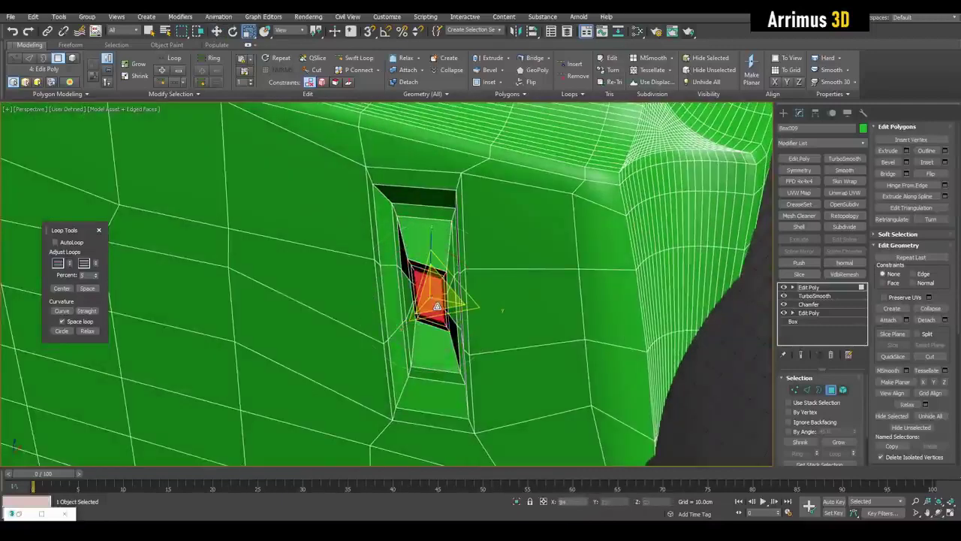
Step: Leave polygon level, hide the edged faces, and add a TurboSmooth modifier to the box
key(F4)
key(4)
key(q)
click(844, 160)
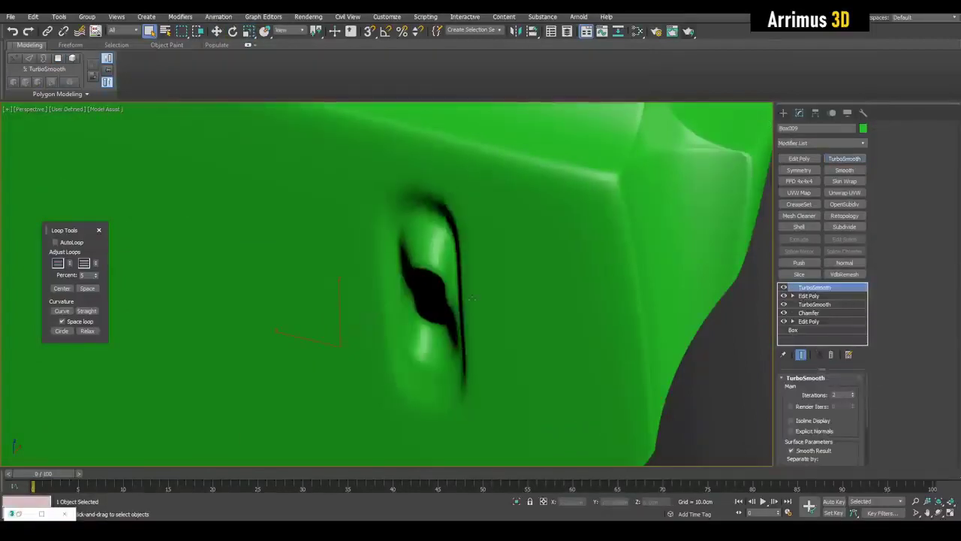
alt+middle_drag(471, 297, 500, 272)
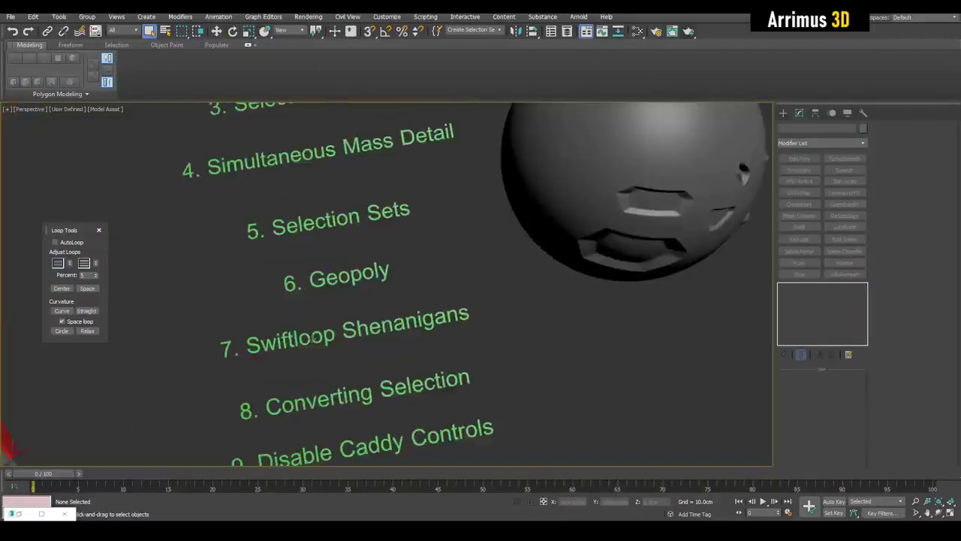
Step: Show edged faces and select the dark end cap of the red handle, going to the Editable Poly below its TurboSmooth
middle_drag(313, 338, 588, 353)
scroll(412, 356, down, 5)
scroll(256, 294, up, 4)
click(259, 296)
scroll(375, 284, up, 4)
key(F4)
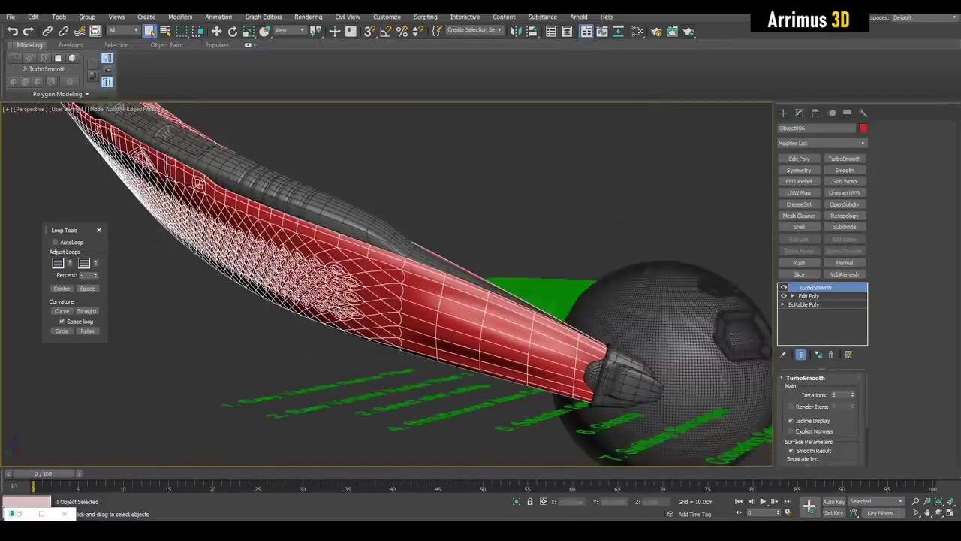
click(624, 375)
click(800, 297)
Step: Add an Edit Poly modifier to the end cap, enter vertex level, and activate SwiftLoop with the cap framed
middle_drag(554, 323, 386, 255)
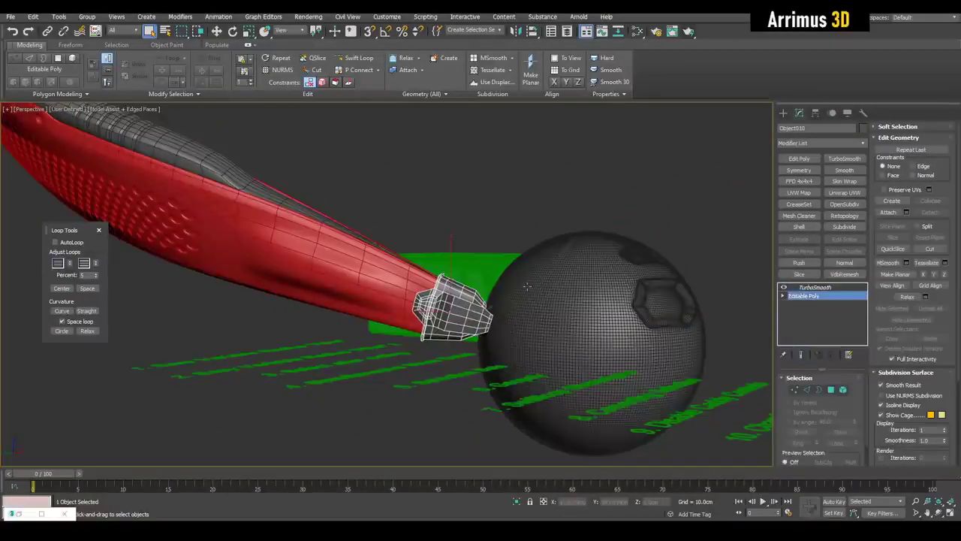
key(shift+e)
key(1)
key(ctrl+q)
drag(395, 250, 522, 378)
key(z)
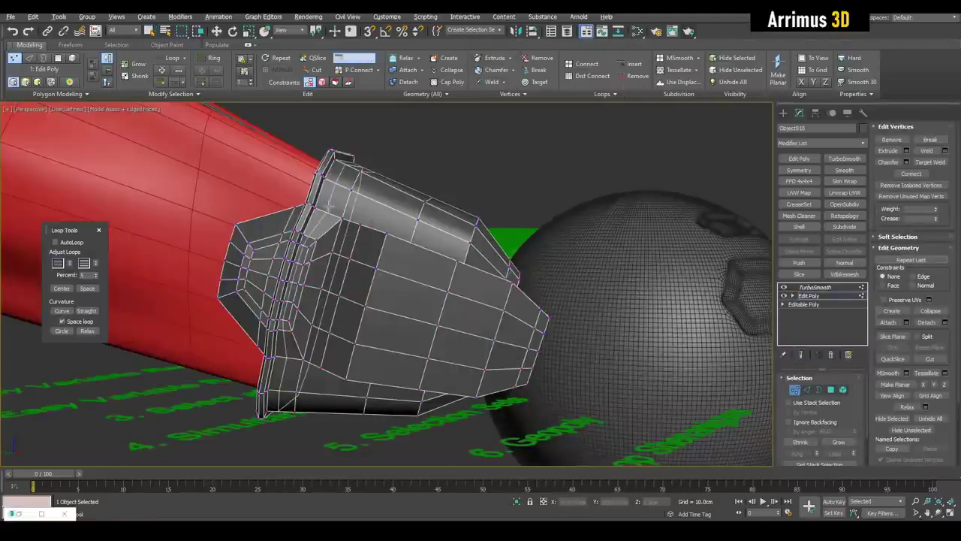
Step: Leave SwiftLoop and, at polygon level, examine the small tapered polygon beside the cap's collar and the larger one below it
right_click(322, 256)
alt+middle_drag(321, 259, 323, 220)
scroll(290, 319, up, 6)
middle_drag(289, 319, 361, 227)
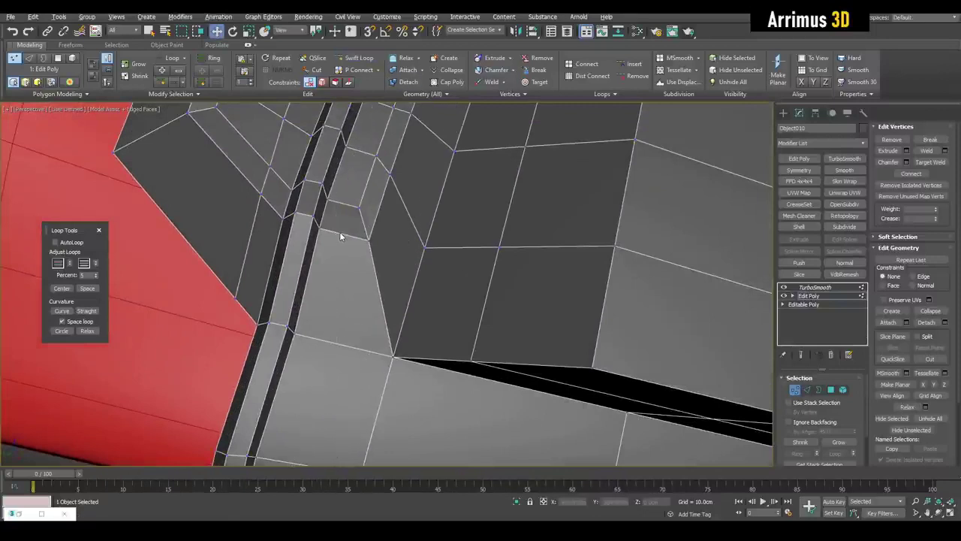
key(4)
click(339, 225)
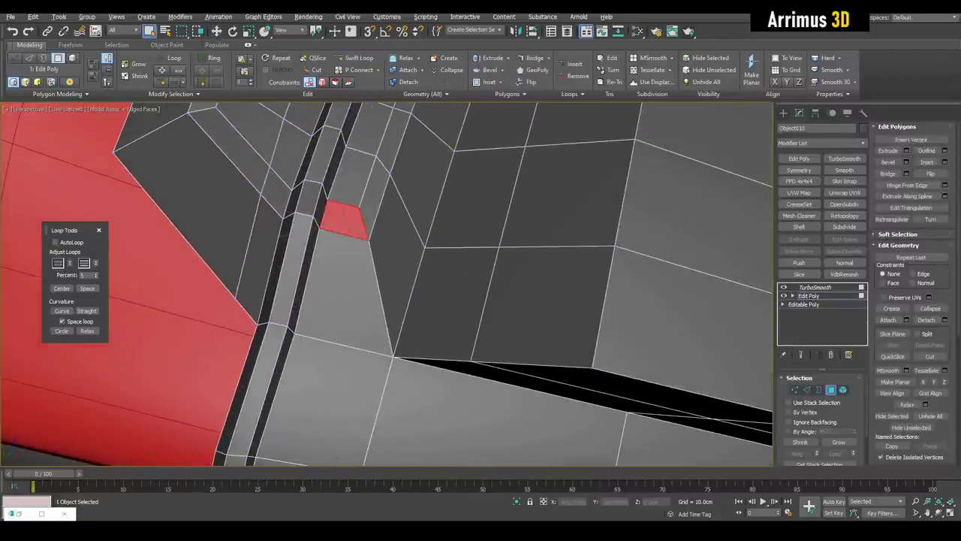
click(335, 292)
Step: Switch to edge level and insert a SwiftLoop edge loop through the tapered polygons beside the collar
key(1)
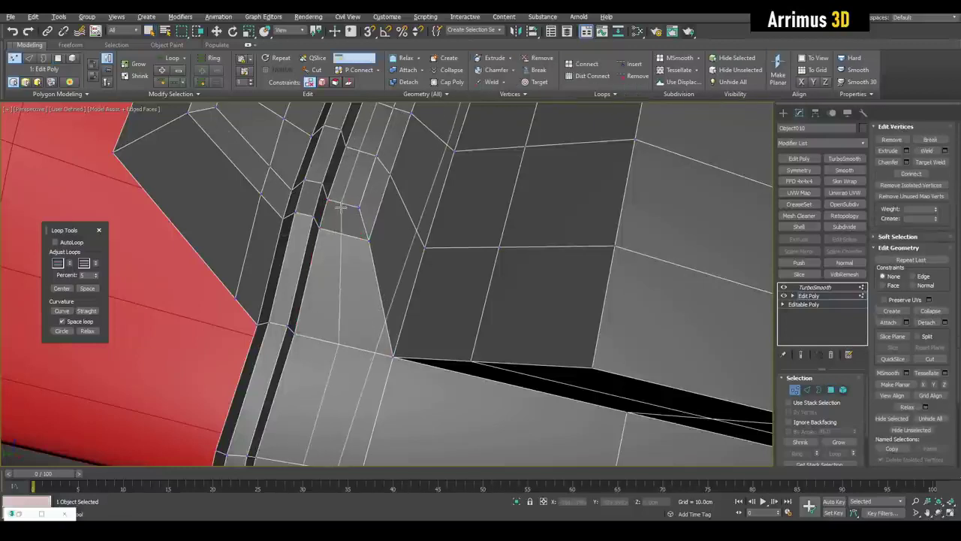
key(2)
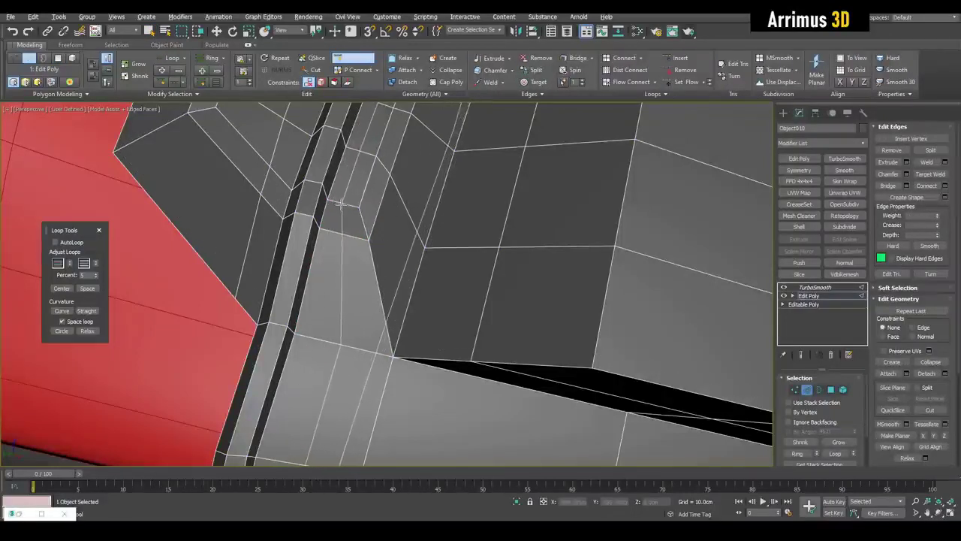
scroll(340, 204, up, 1)
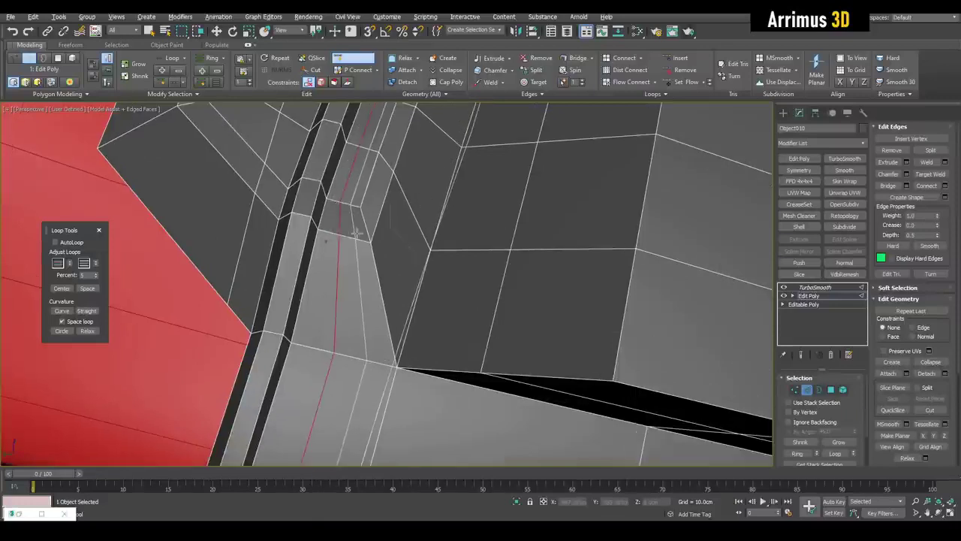
click(341, 204)
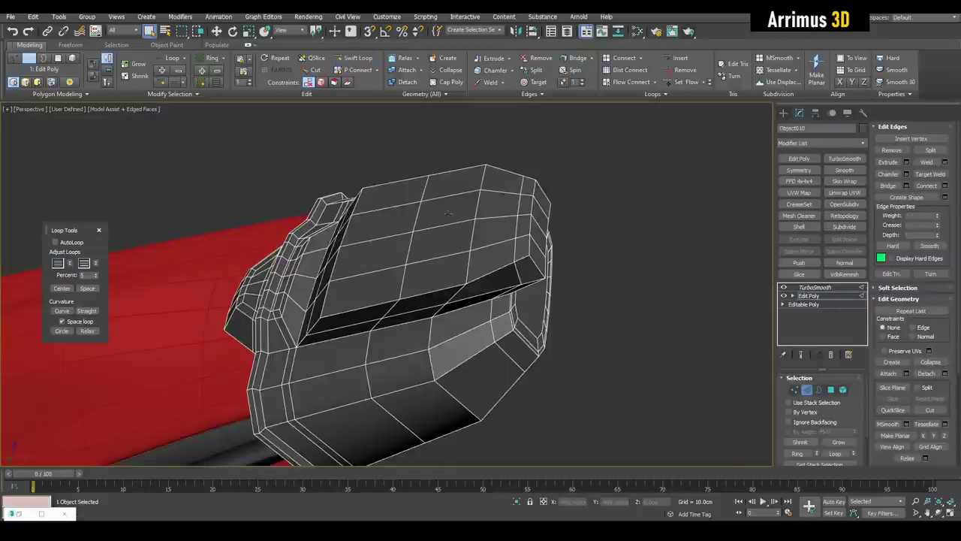
Step: Insert an edge loop around the wide body of the end cap with SwiftLoop
click(363, 59)
mouse_move(436, 260)
alt+middle_down()
mouse_move(433, 268)
mouse_move(456, 271)
mouse_move(440, 275)
mouse_move(433, 256)
alt+middle_up()
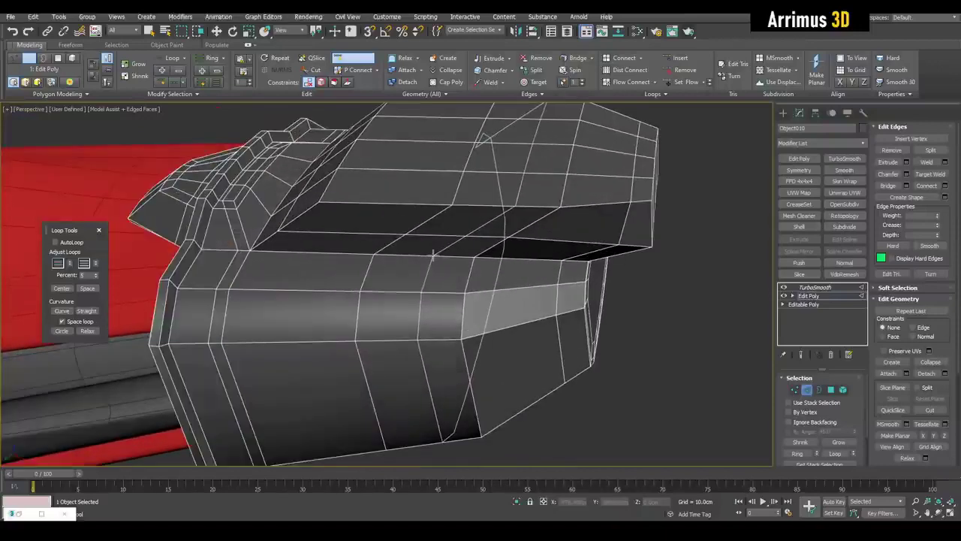
click(437, 250)
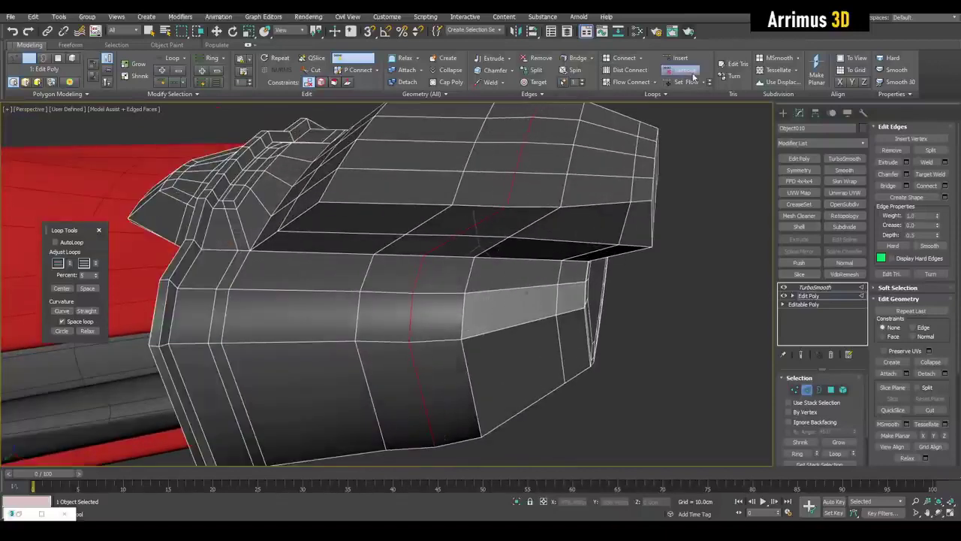
Step: Try inserting edge loops across the trapezoidal recess on the cap's side with SwiftLoop, and undo them
alt+middle_drag(541, 212, 536, 249)
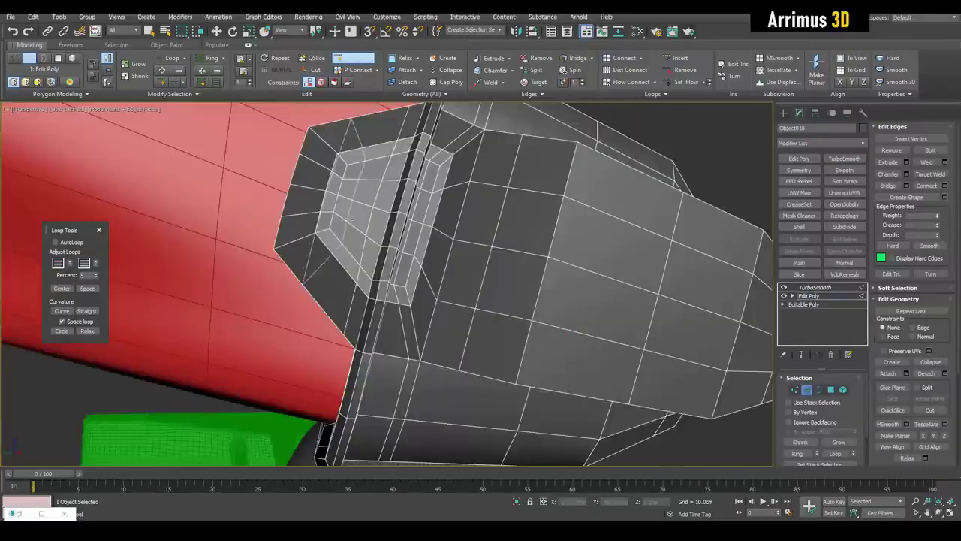
alt+middle_drag(348, 219, 394, 233)
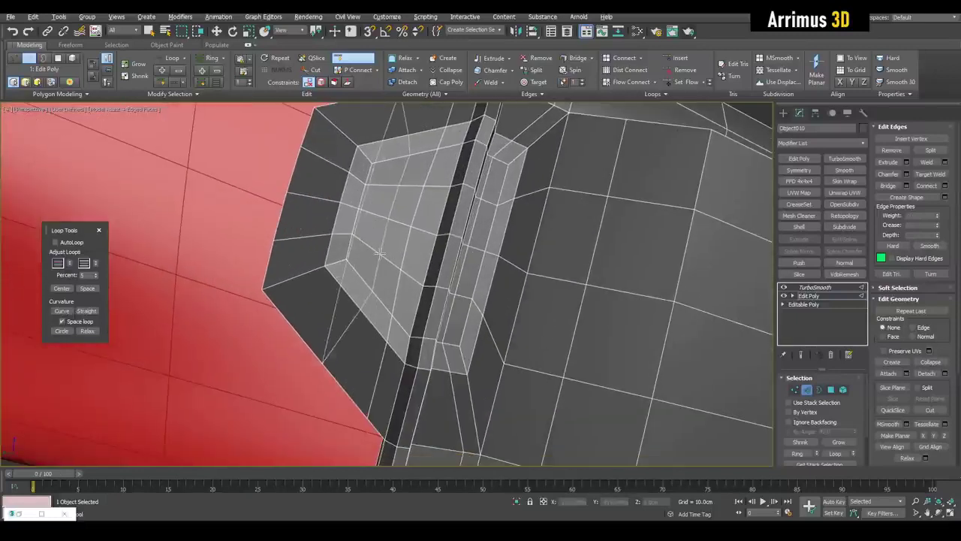
key(w)
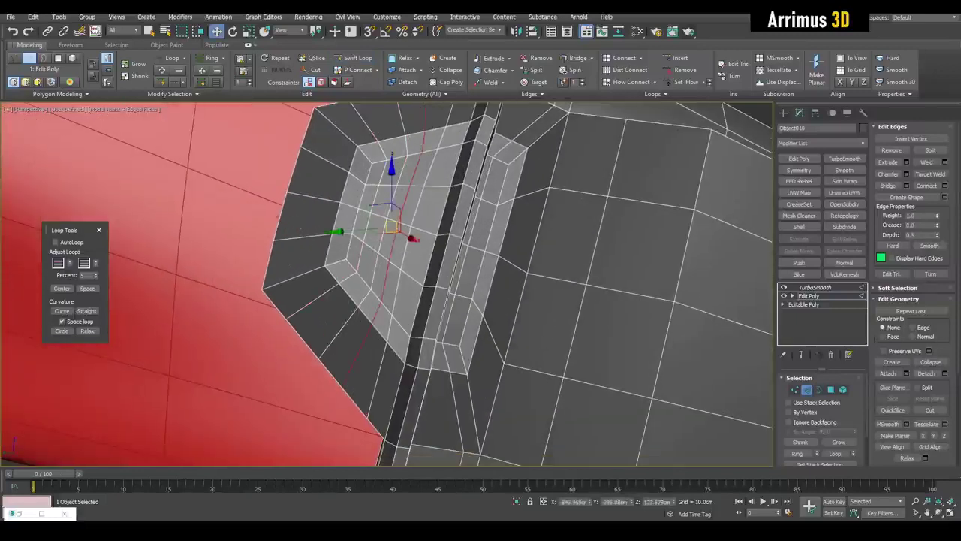
key(ctrl+z)
key(ctrl+z)
key(ctrl+z)
Step: Try inserting SwiftLoop edge loops that round the side recess to follow the surface curvature, and undo them
key(alt+1)
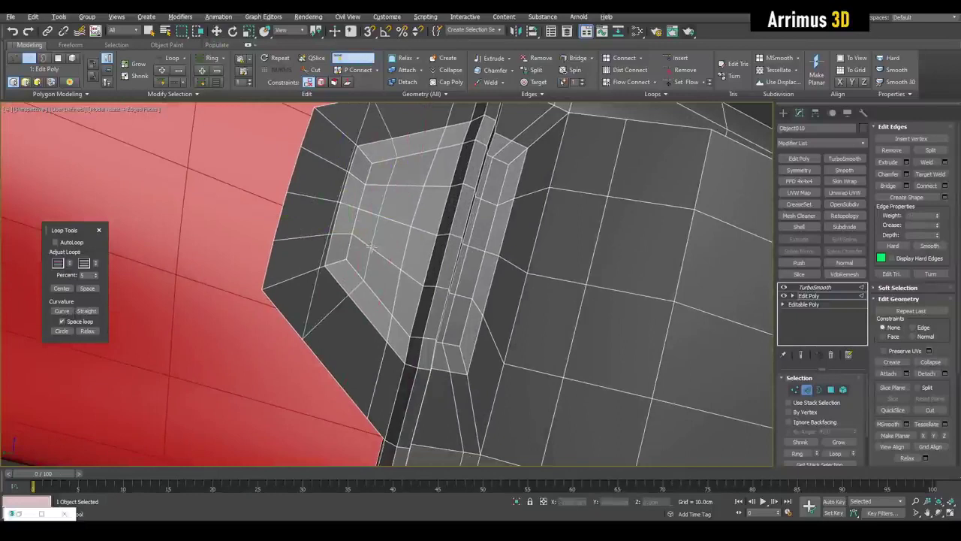
click(409, 240)
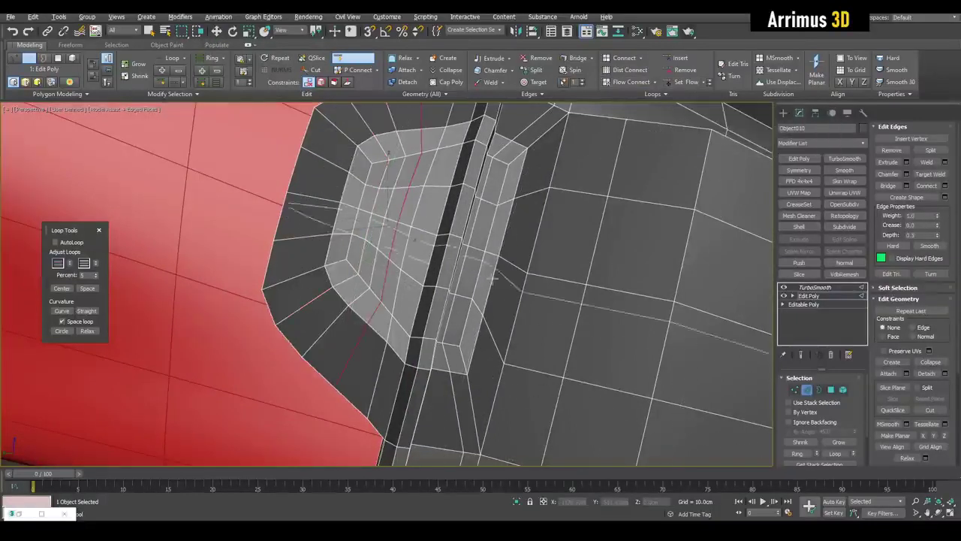
key(w)
mouse_move(358, 415)
alt+middle_down()
mouse_move(303, 333)
mouse_move(368, 402)
alt+middle_up()
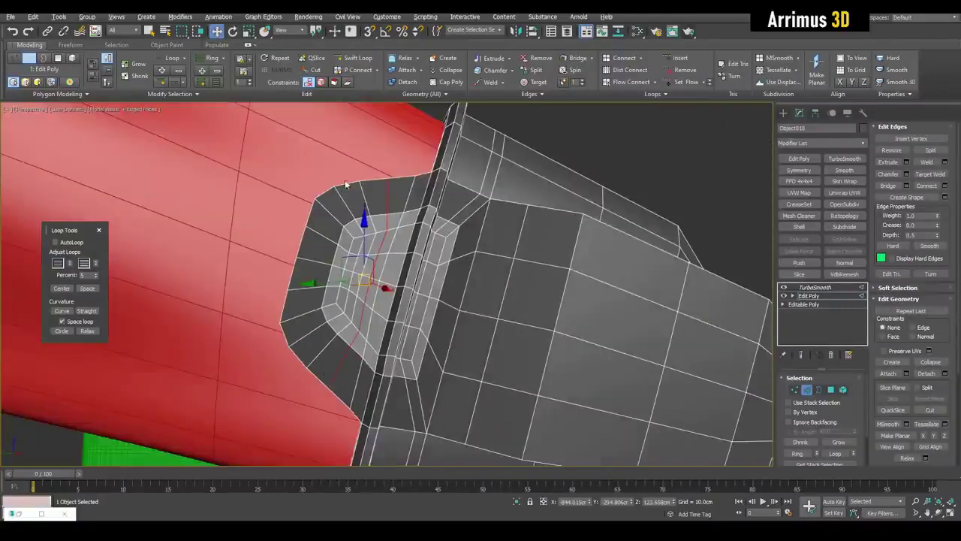
alt+middle_drag(378, 380, 400, 357)
key(ctrl+z)
key(ctrl+z)
key(ctrl+z)
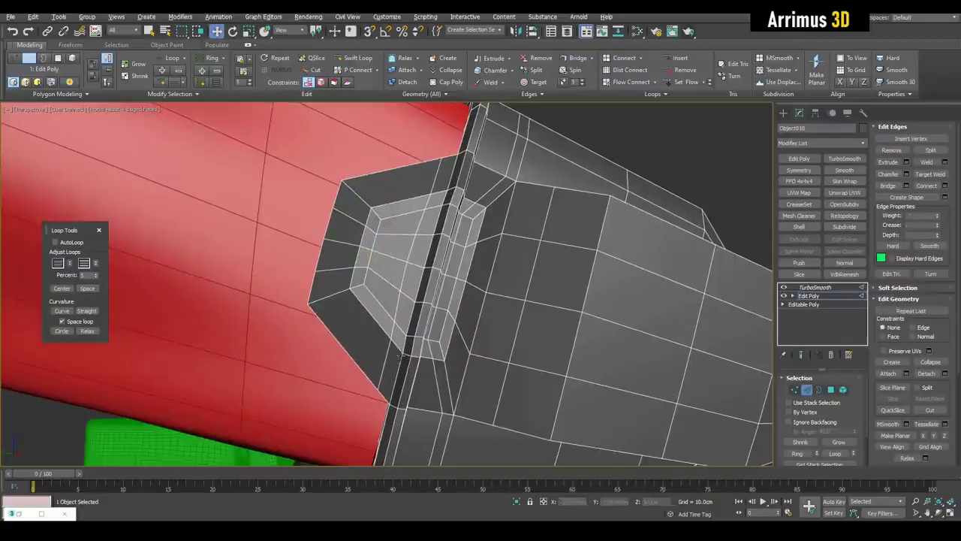
Step: Insert two SwiftLoop edge loops across the side recess, applying Set Flow to each
click(395, 217)
key(w)
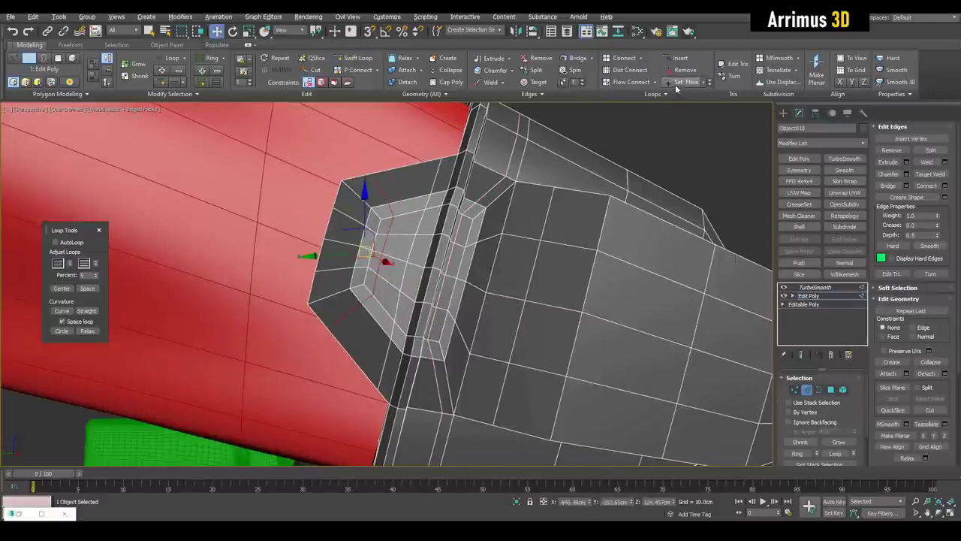
click(676, 85)
scroll(395, 217, up, 3)
key(alt+1)
click(390, 219)
key(w)
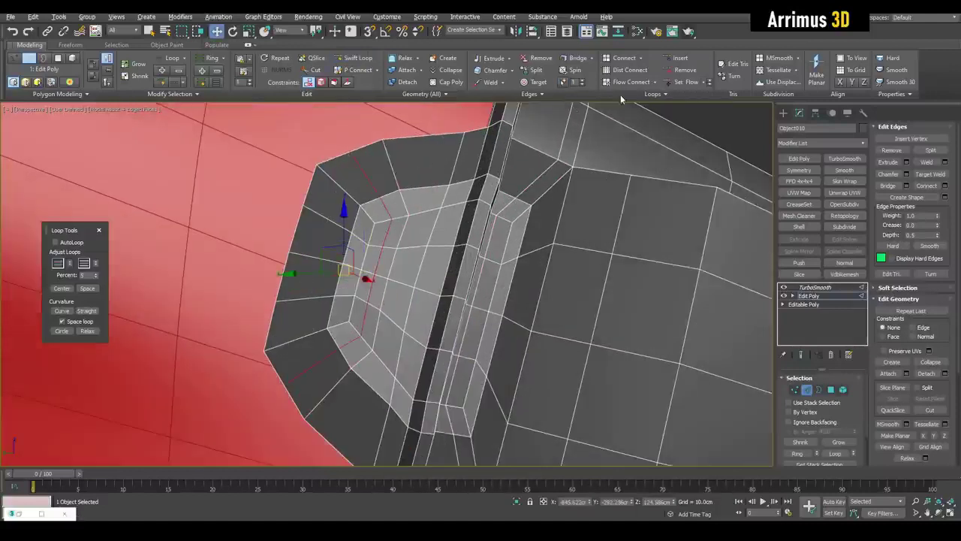
click(689, 85)
Step: Insert several more closely spaced SwiftLoop edge loops across the side recess, between its rounded end and the collar
key(alt+1)
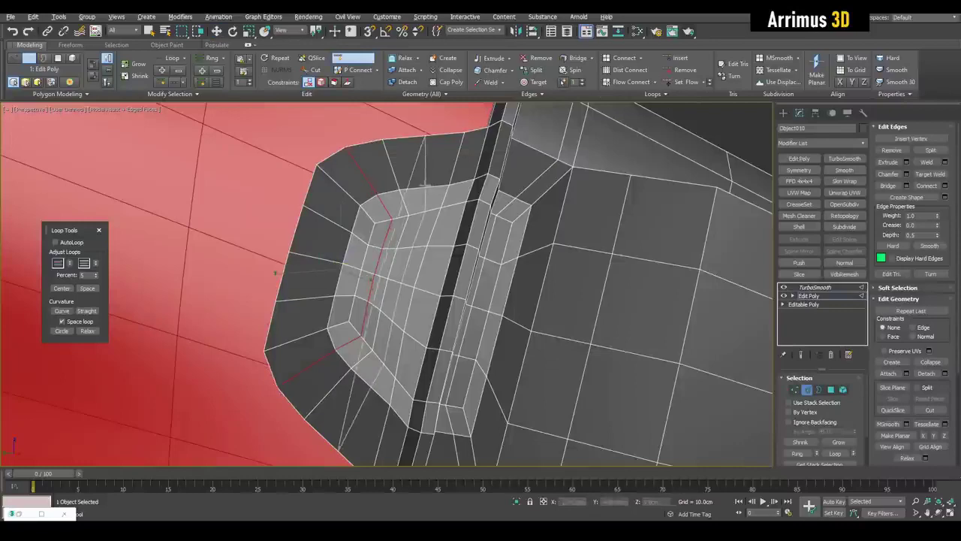
click(424, 213)
key(w)
middle_drag(429, 217, 421, 212)
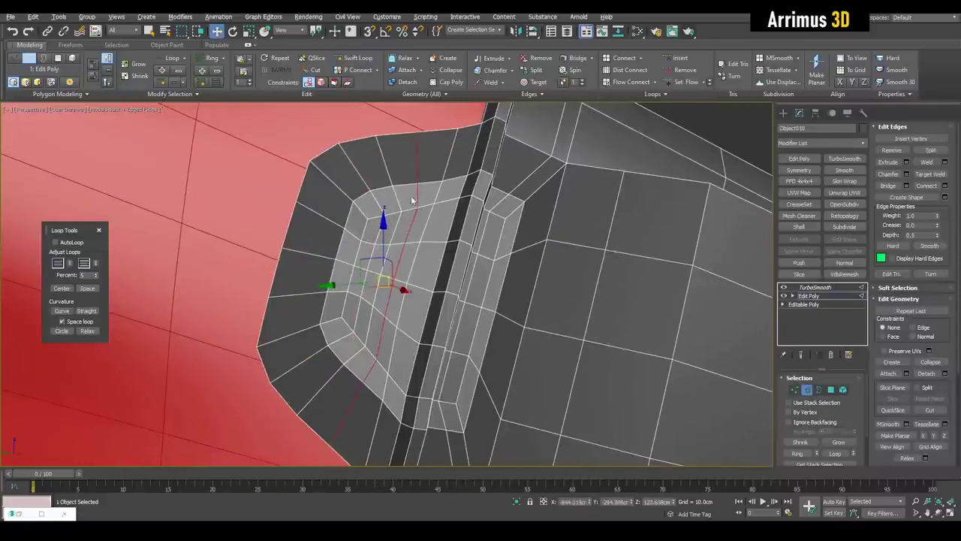
key(alt+1)
click(398, 209)
click(426, 209)
click(384, 190)
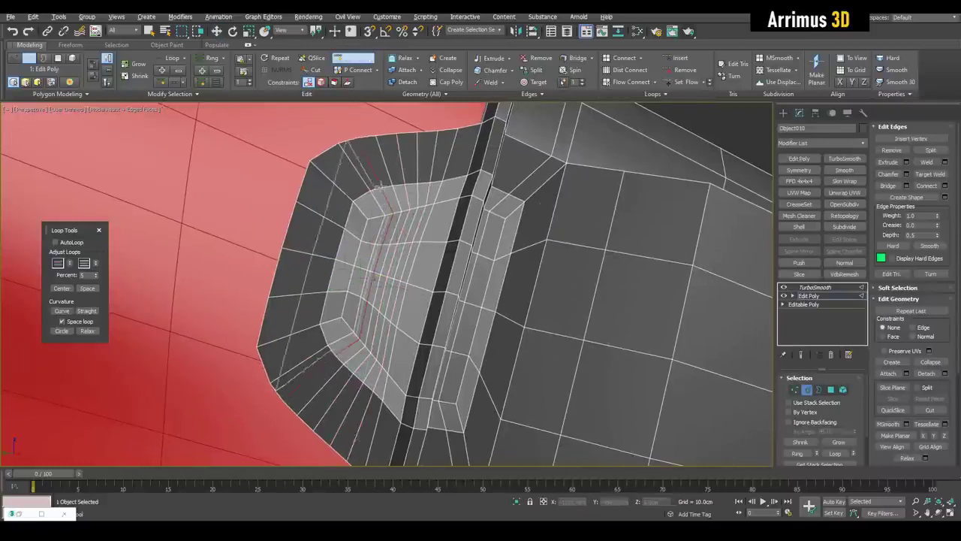
Step: Finish inserting loops and bevel the selected recess-floor polygons on the cap's side slightly inward
key(w)
scroll(404, 185, down, 4)
key(4)
scroll(421, 225, up, 6)
key(ctrl+shift+b)
drag(426, 223, 422, 240)
key(w)
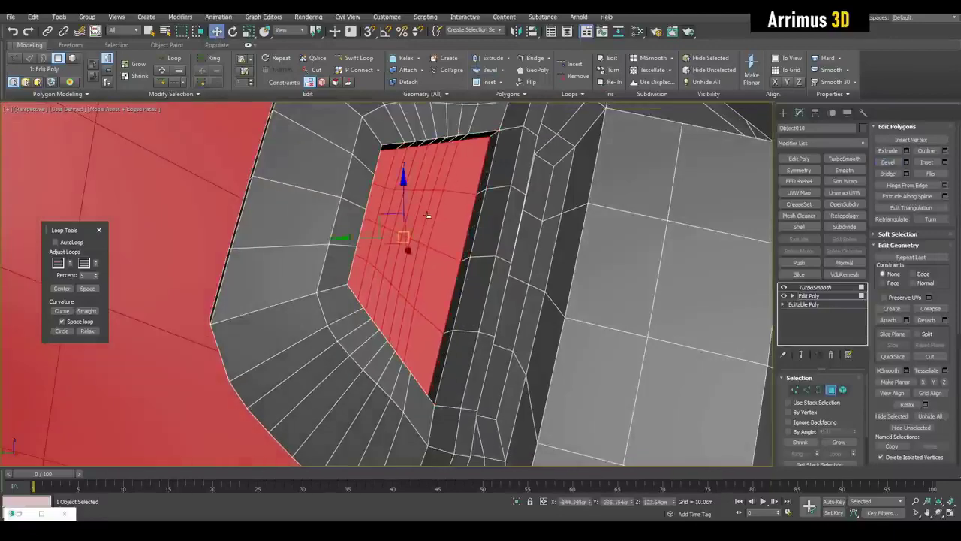
Step: Deselect the middle polygons beside the collar and bevel the remaining C-shaped floor area further inward
alt+middle_drag(409, 241, 442, 244)
alt+click(444, 251)
alt+click(449, 287)
alt+click(438, 244)
key(ctrl+shift+b)
drag(406, 259, 406, 249)
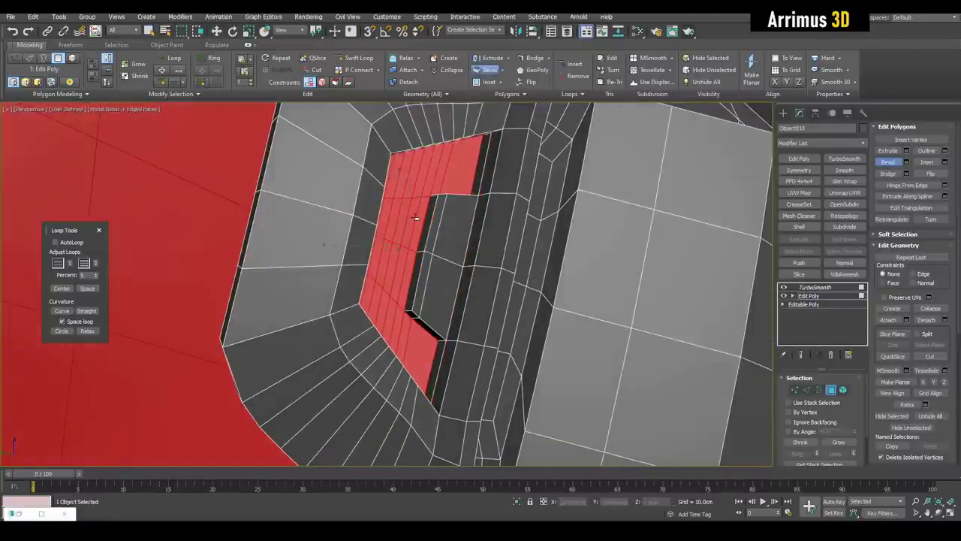
Step: Leave polygon editing, toggle the edge overlay and inspect the beveled recess on the smoothed cap
key(F4)
key(4)
scroll(398, 244, down, 4)
alt+middle_drag(406, 248, 386, 241)
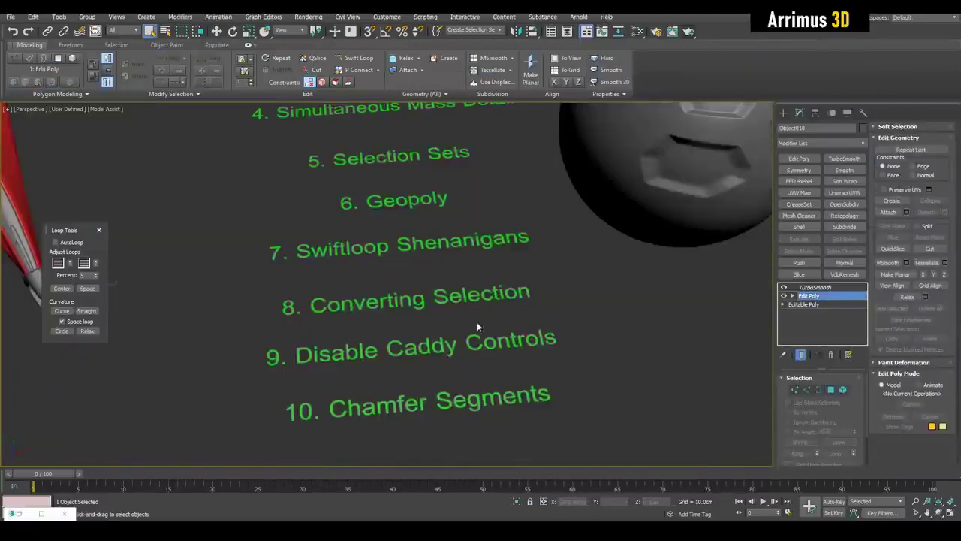
mouse_move(458, 289)
middle_down()
mouse_move(506, 315)
mouse_move(329, 265)
mouse_move(508, 326)
mouse_move(451, 278)
middle_up()
scroll(506, 315, down, 3)
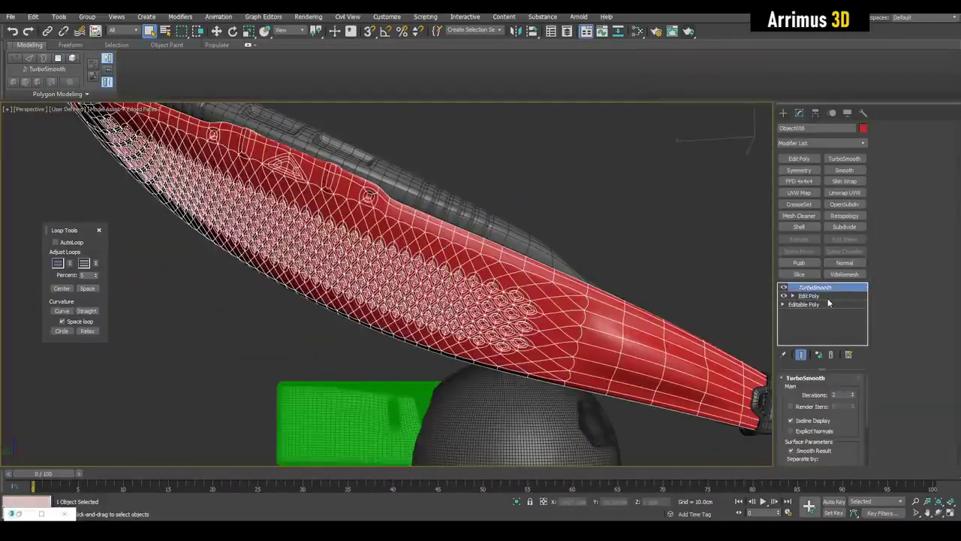
Step: In the red shell's Edit Poly, select a two-by-three block of polygons on the tapered end using point-to-point selection
click(827, 298)
key(4)
click(637, 367)
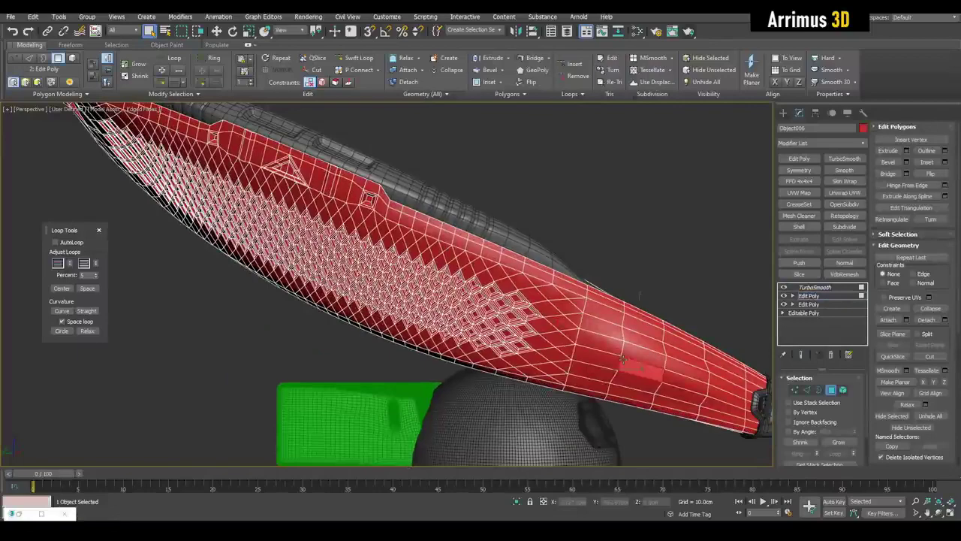
scroll(623, 360, up, 6)
scroll(622, 360, down, 4)
alt+middle_drag(623, 360, 647, 362)
key(shift+q)
click(312, 186)
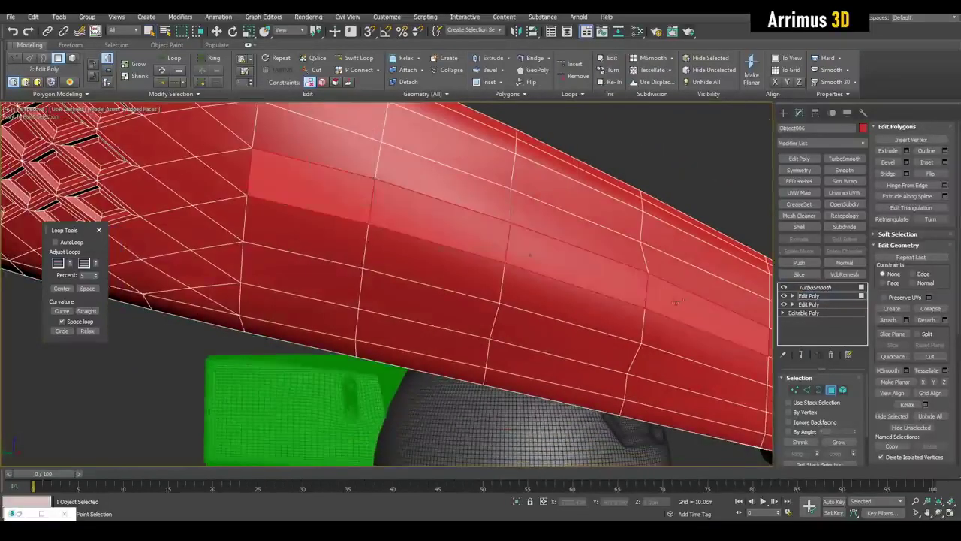
click(569, 303)
click(306, 220)
right_click(311, 224)
mouse_move(450, 289)
alt+middle_down()
mouse_move(488, 273)
mouse_move(497, 247)
mouse_move(455, 272)
alt+middle_up()
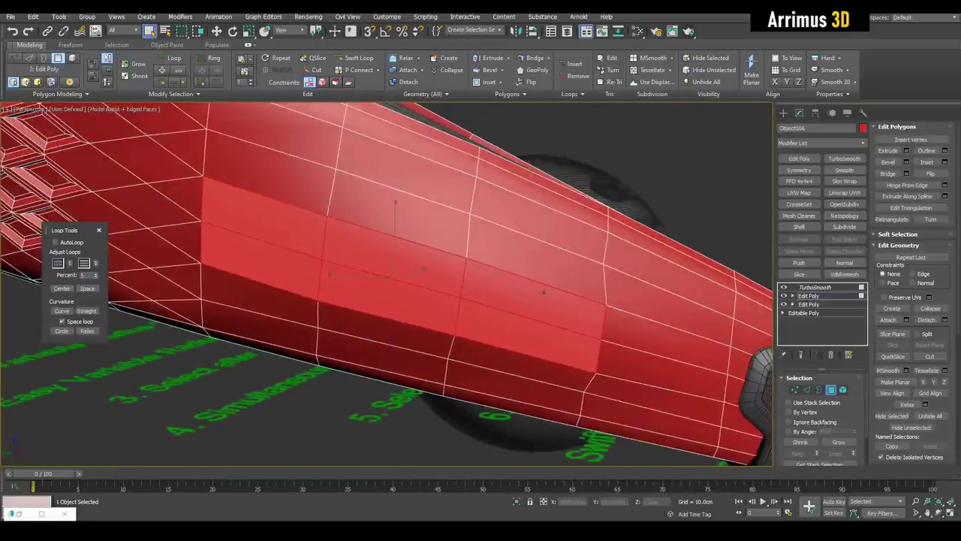
Step: Try converting the selected polygon block to an edge selection twice, returning to the polygon selection each time
alt+middle_drag(543, 291, 564, 307)
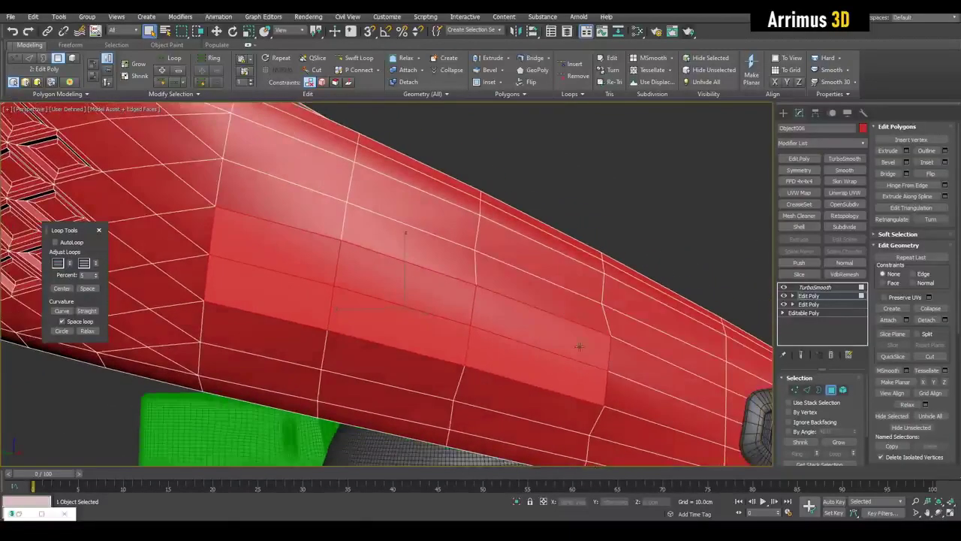
middle_drag(579, 346, 552, 281)
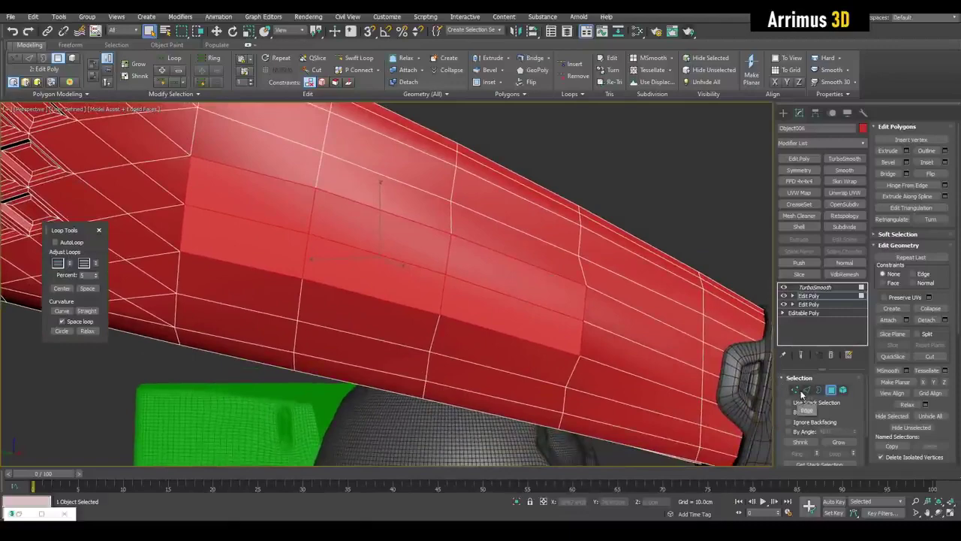
alt+middle_drag(555, 277, 562, 297)
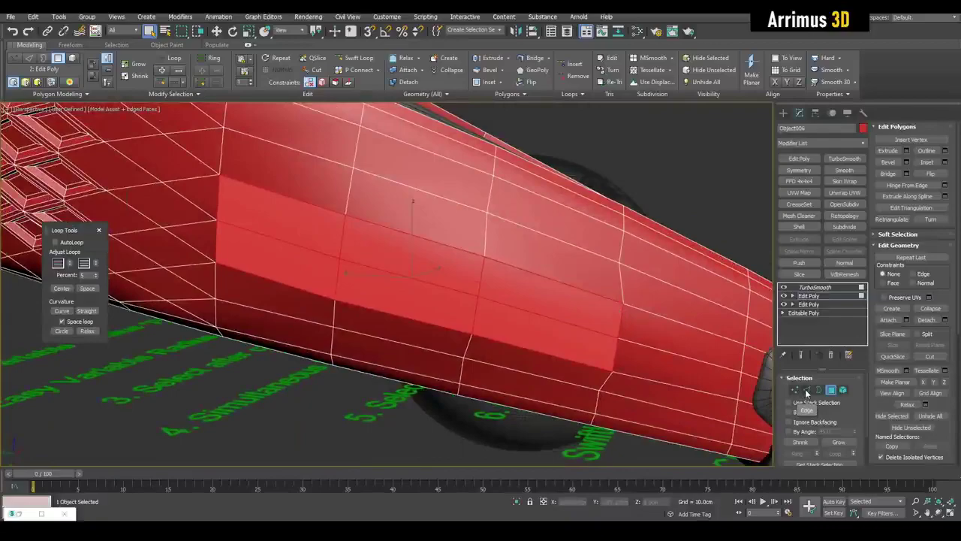
click(806, 389)
alt+middle_drag(605, 324, 558, 313)
alt+middle_drag(428, 301, 470, 270)
click(831, 389)
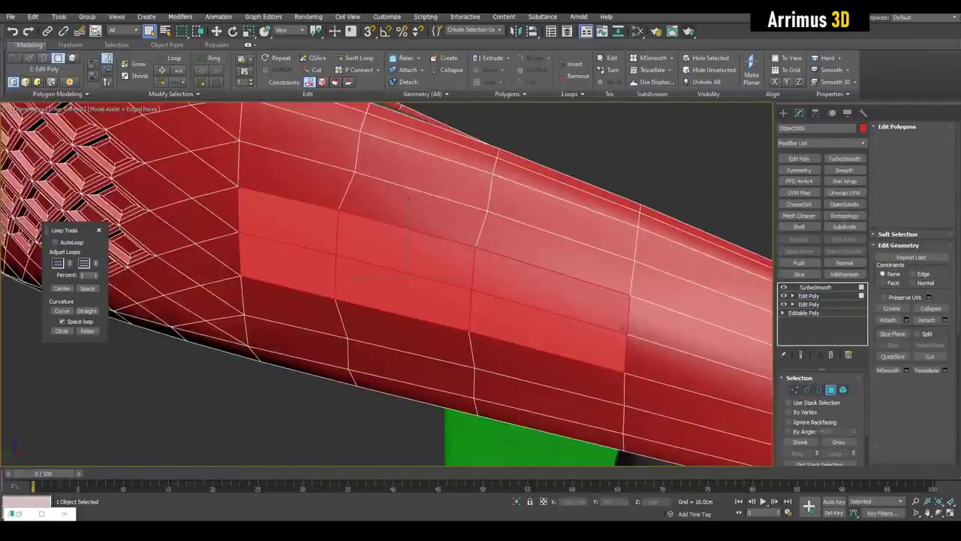
click(808, 390)
alt+middle_drag(438, 271, 432, 252)
key(4)
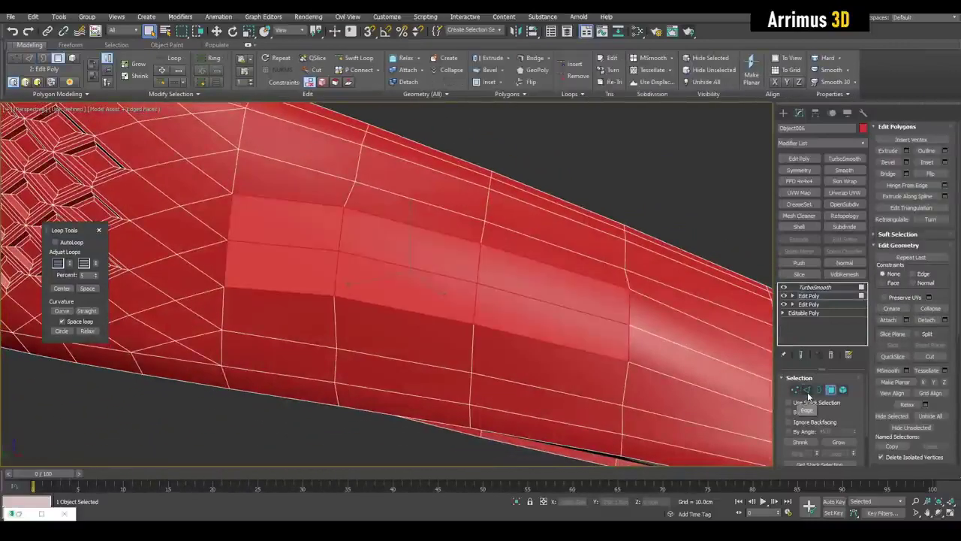
Step: Convert the polygon block to its interior edges only, and select a single edge on the block's lower border
click(807, 392)
alt+middle_drag(601, 331, 534, 319)
scroll(532, 334, up, 4)
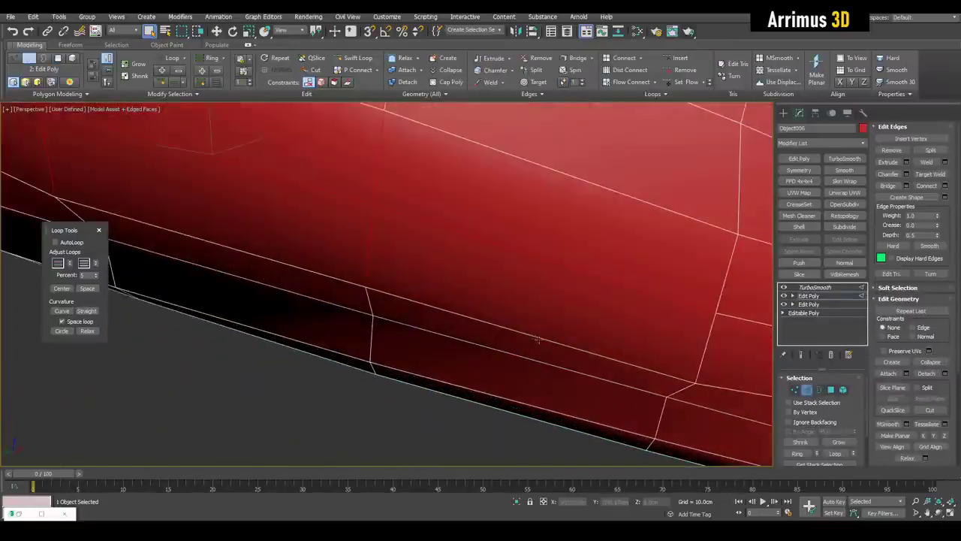
click(505, 328)
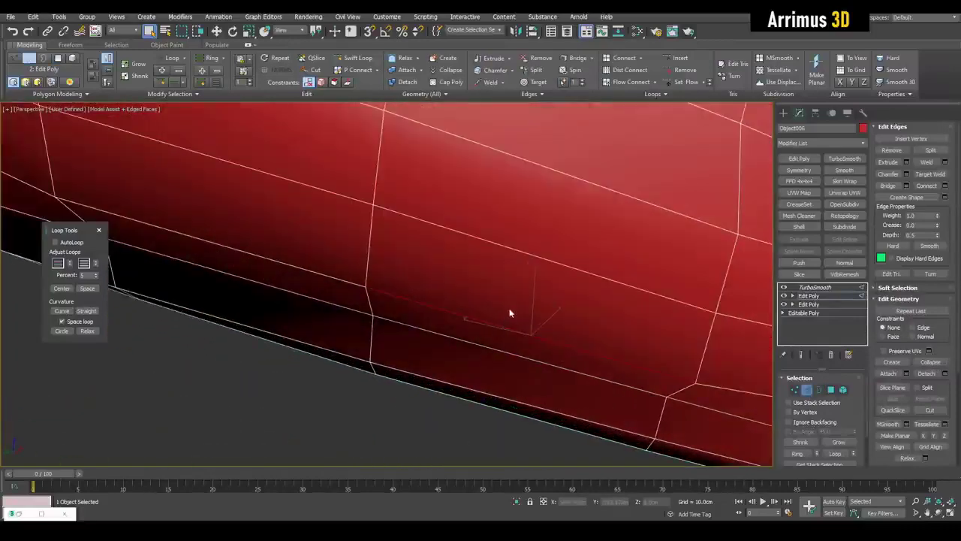
Step: Return to the polygon block selection and convert it to only the block's outer border edges
scroll(526, 319, down, 5)
key(4)
alt+middle_drag(550, 299, 303, 222)
scroll(457, 255, up, 4)
mouse_move(505, 278)
alt+middle_down()
mouse_move(550, 267)
mouse_move(514, 275)
alt+middle_up()
click(809, 392)
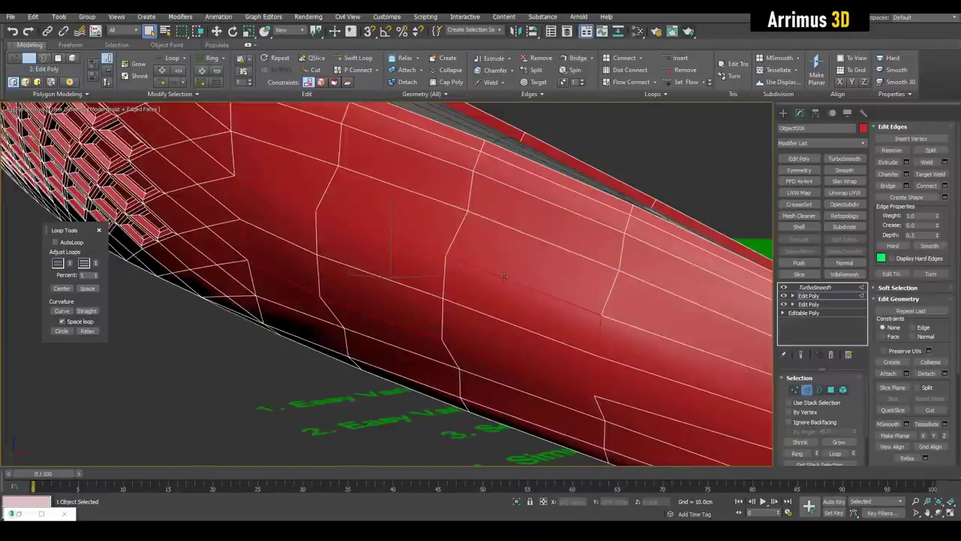
Step: Try extruding the block's border edges and inspect the resulting corner geometry up close
key(shift+e)
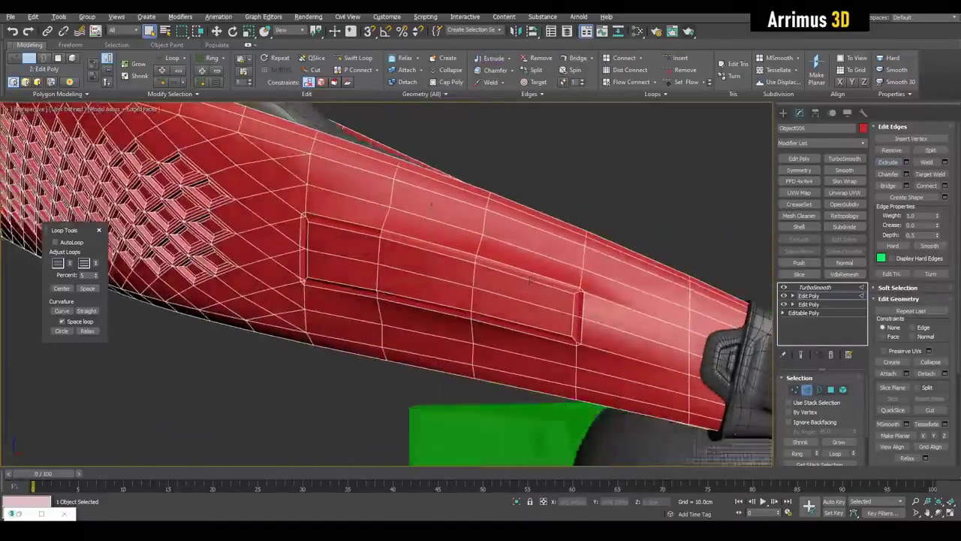
alt+middle_drag(530, 278, 536, 312)
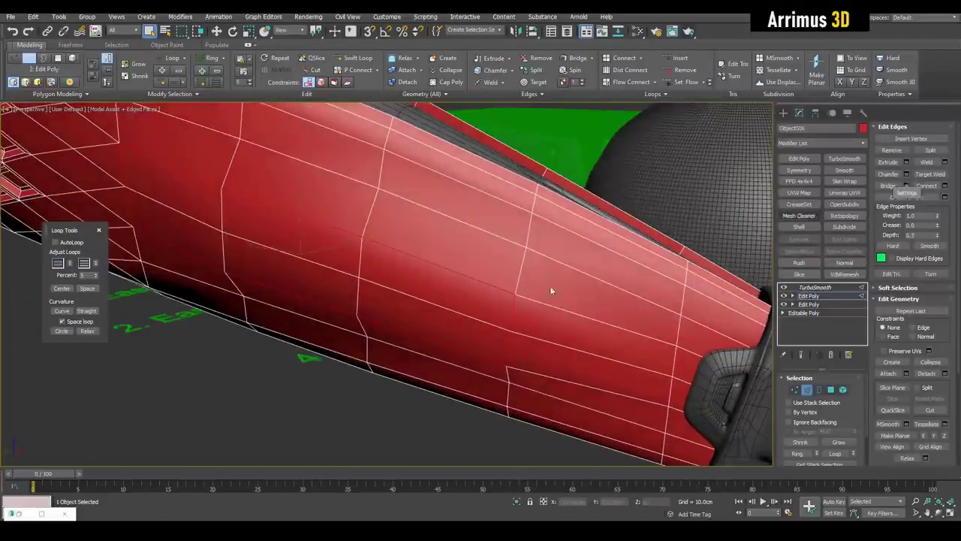
scroll(550, 287, up, 3)
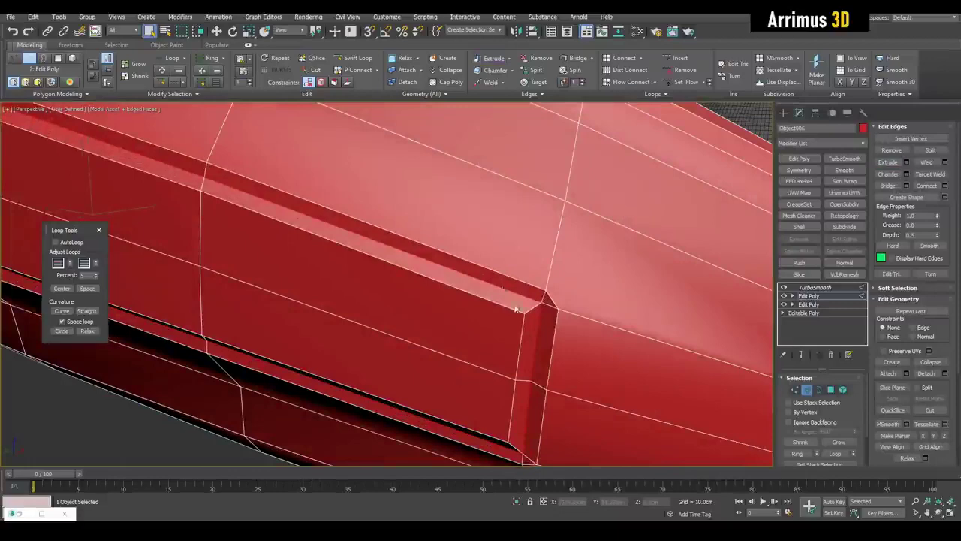
middle_drag(534, 296, 559, 292)
scroll(520, 274, up, 2)
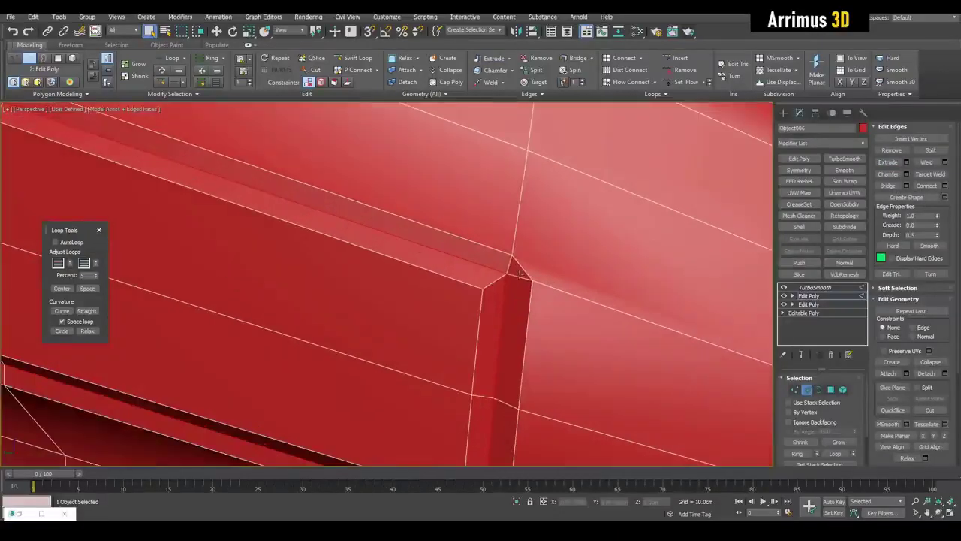
Step: Chamfer the border edges around the polygon block on the red shell using the chamfer settings
scroll(533, 247, down, 3)
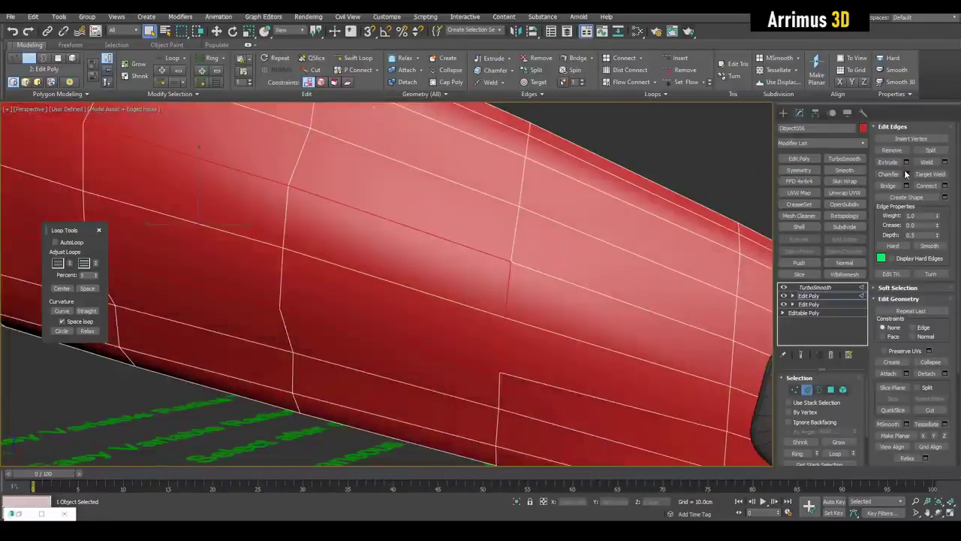
click(906, 173)
drag(480, 235, 303, 215)
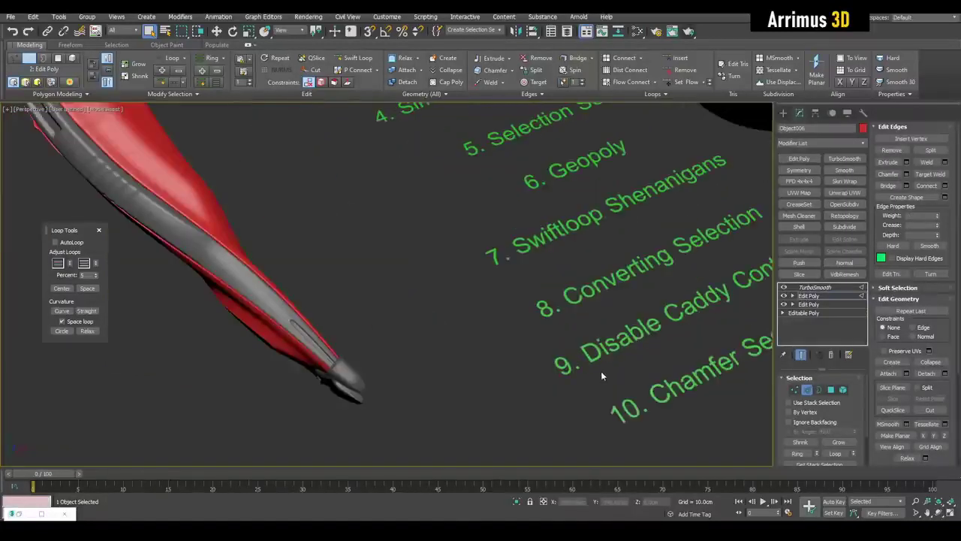
Step: Leave edge editing and enable caddy controls in the general preferences
middle_drag(648, 342, 578, 311)
key(2)
middle_drag(650, 239, 612, 252)
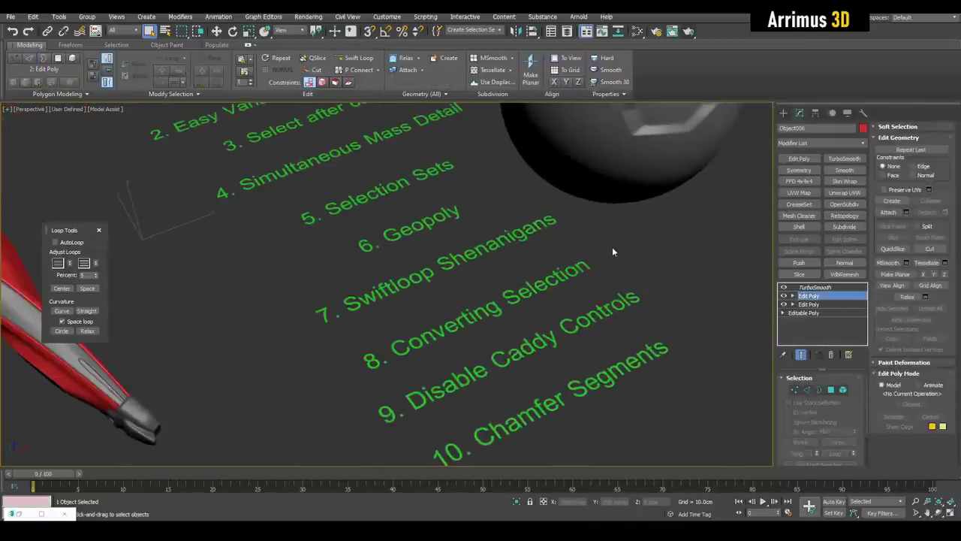
click(381, 16)
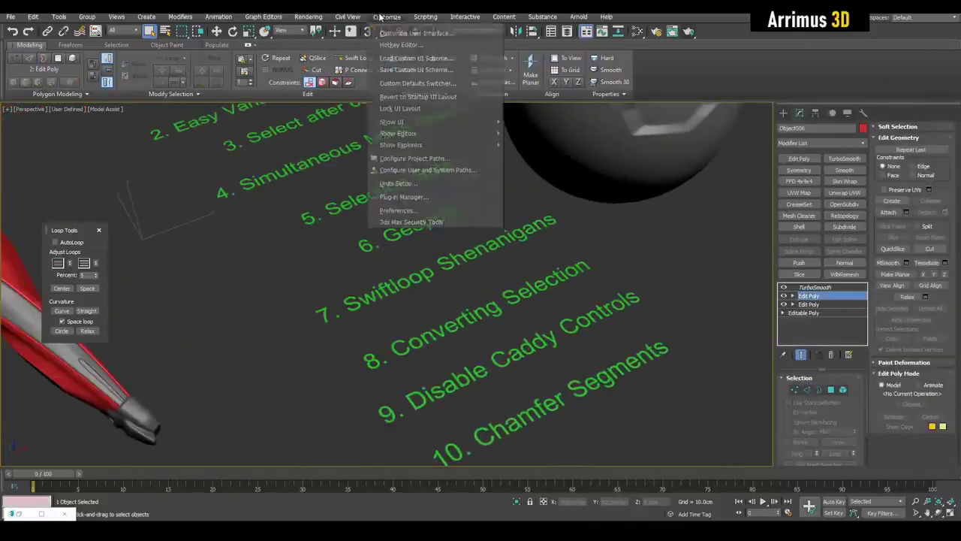
click(399, 212)
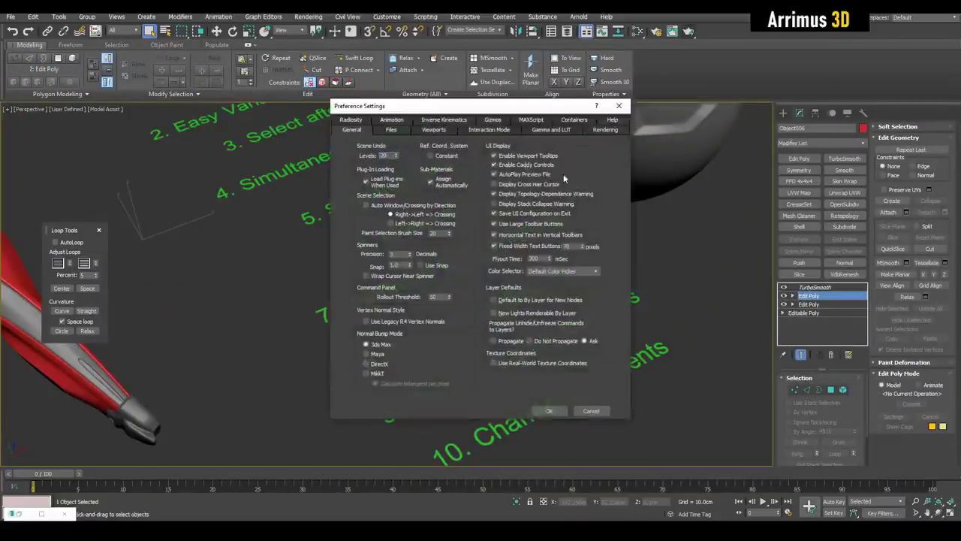
click(555, 411)
Step: Select the lengthwise edges running just above the recessed groove on the red shell
middle_drag(528, 372, 528, 276)
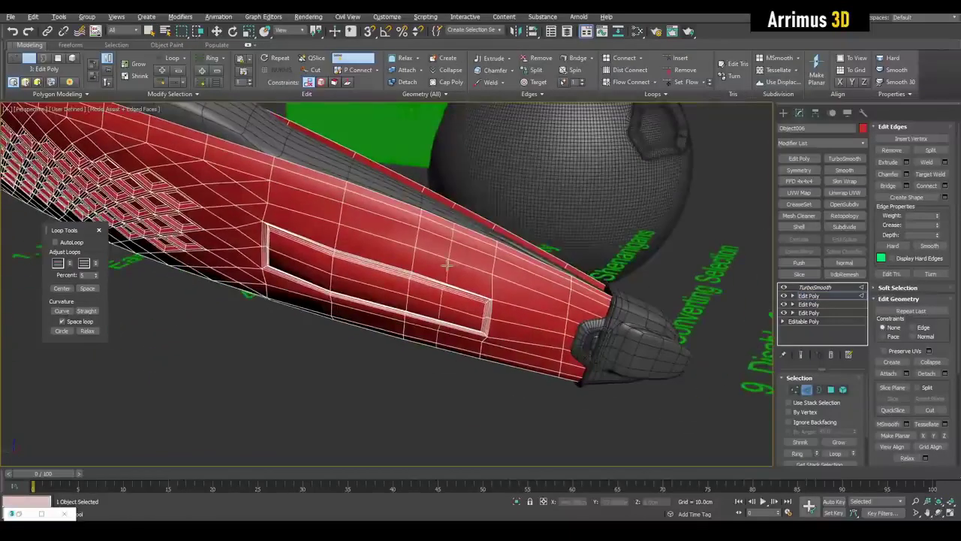
key(w)
scroll(451, 260, up, 3)
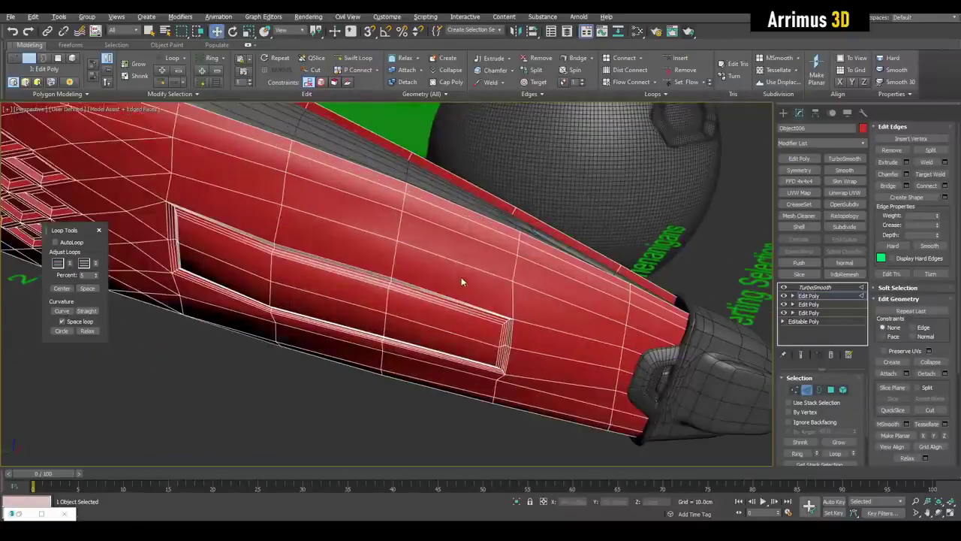
click(467, 266)
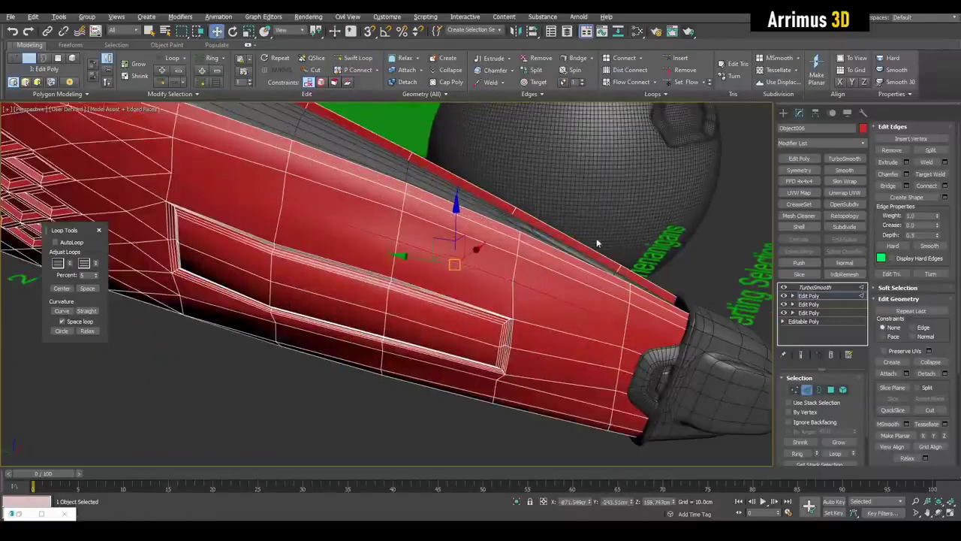
Step: Try chamfering the selected edges by adjusting the amount in the chamfer caddy, and cancel it
click(907, 174)
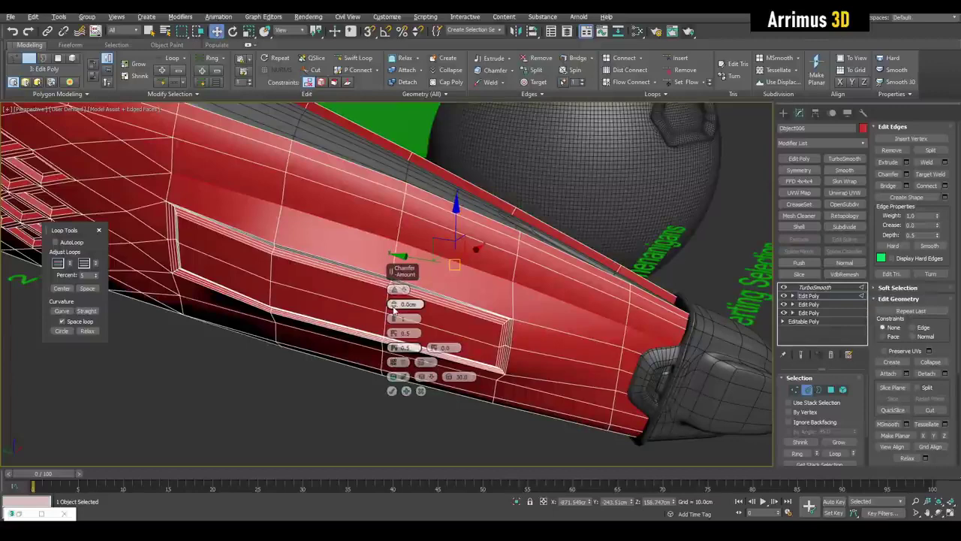
mouse_move(394, 311)
mouse_down()
mouse_move(412, 268)
mouse_move(396, 308)
mouse_up()
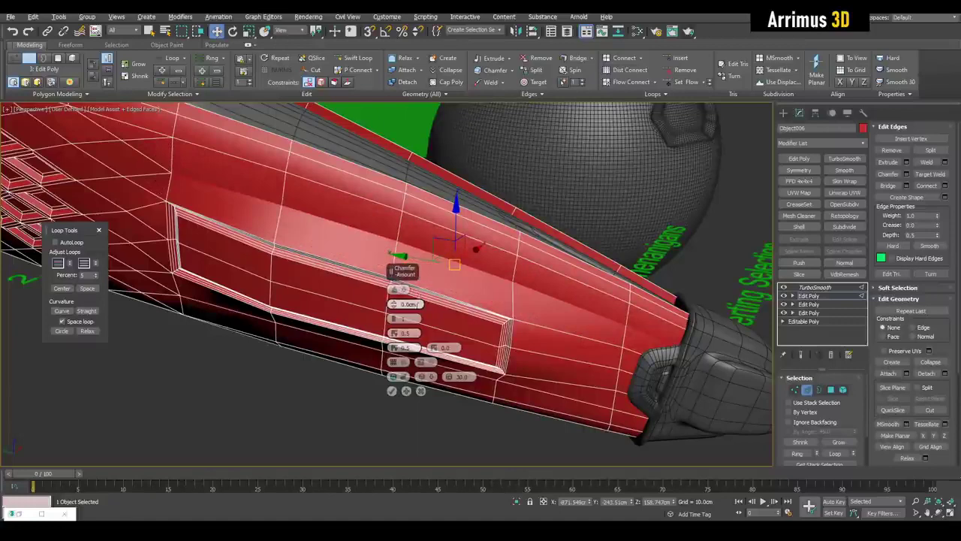
click(422, 391)
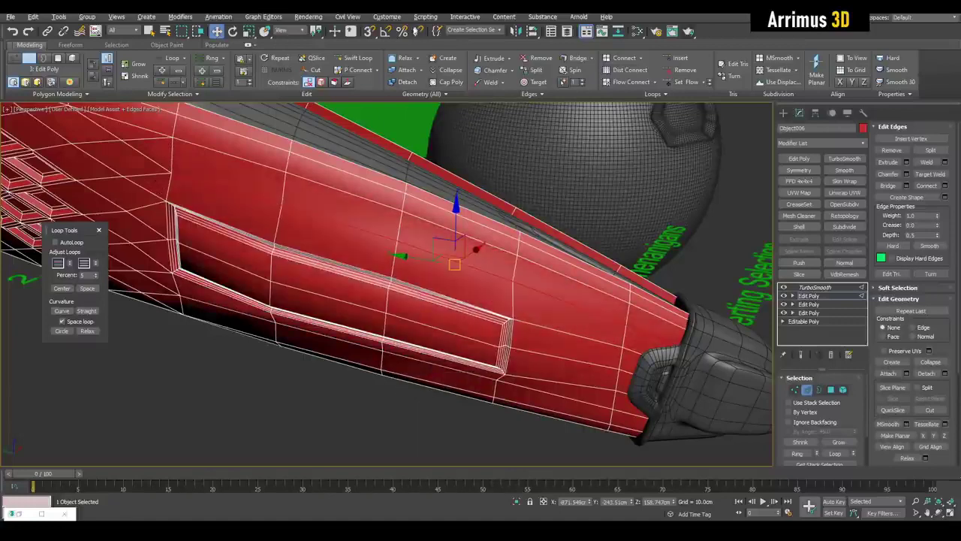
Step: Disable caddy controls in the general preferences
click(387, 17)
click(396, 208)
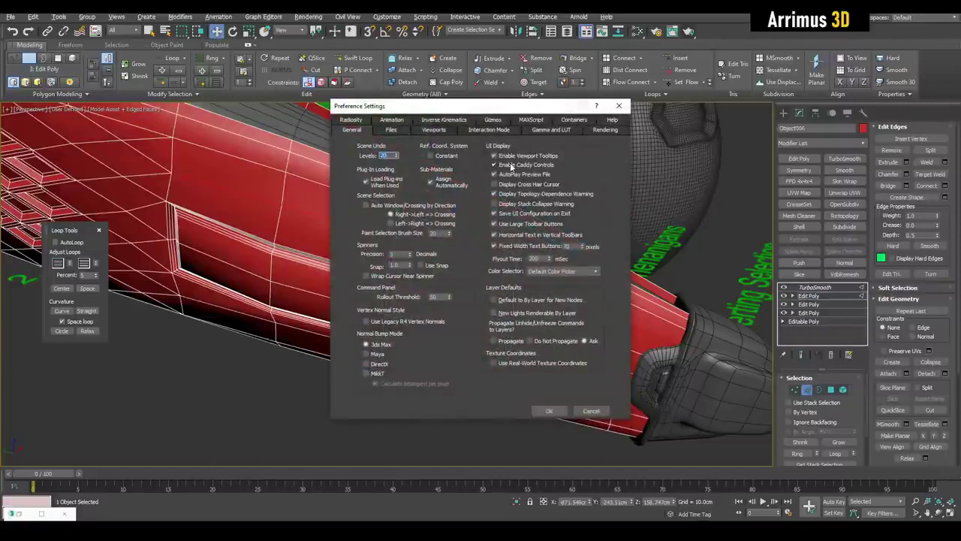
click(541, 410)
Step: Expand the selected edges to their ring and connect it with 2 segments, a pinch of 60 and an adjusted slide
alt+middle_drag(518, 304, 503, 303)
key(alt+r)
key(ctrl+shift+e)
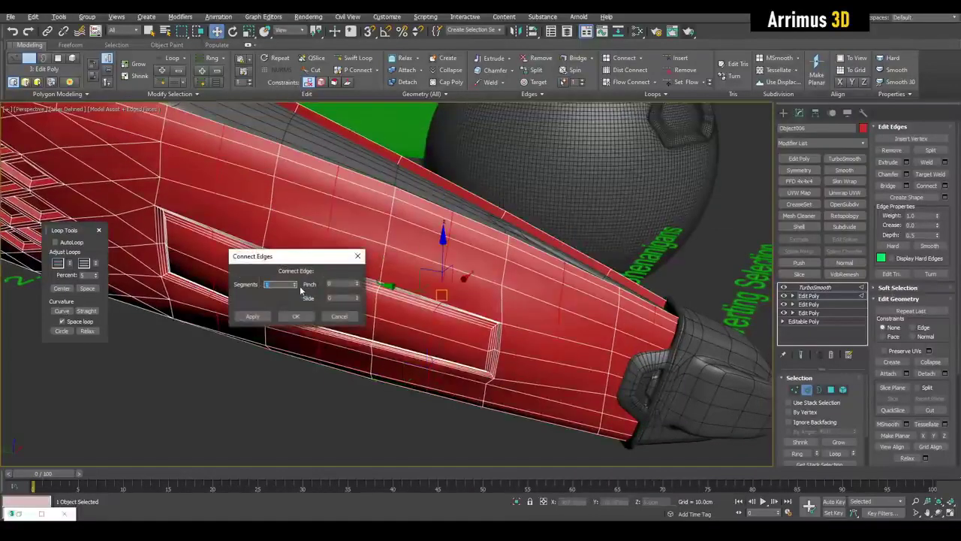
click(295, 282)
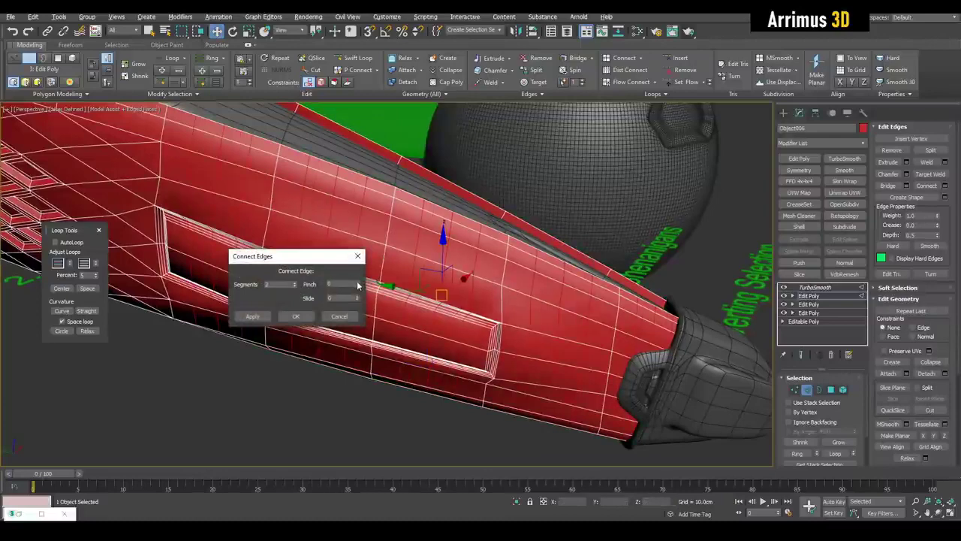
drag(357, 282, 358, 245)
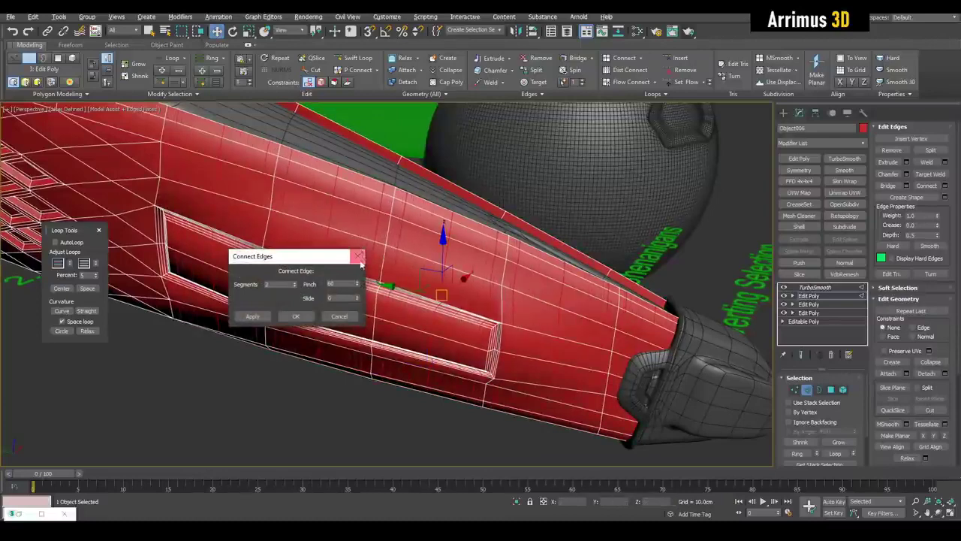
mouse_move(358, 300)
mouse_down()
mouse_move(359, 325)
mouse_move(366, 299)
mouse_up()
click(296, 317)
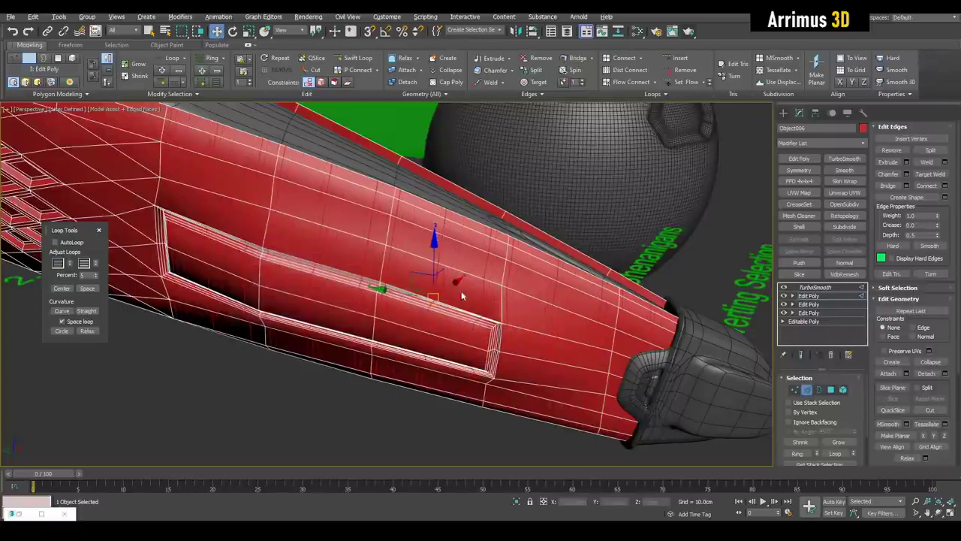
key(shift+e)
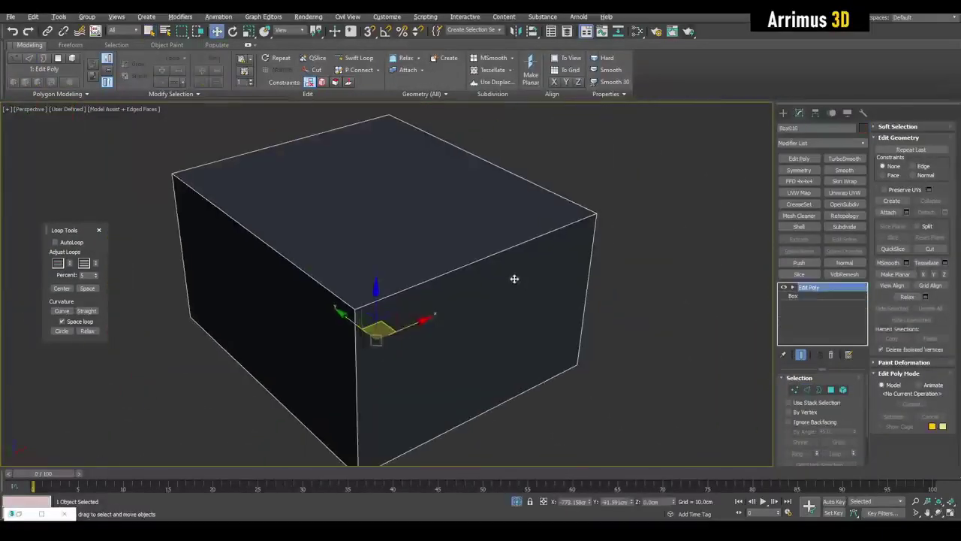
Step: Select one upper edge of the box in edge mode
key(2)
click(492, 262)
mouse_move(483, 289)
alt+middle_down()
mouse_move(481, 268)
mouse_move(476, 275)
alt+middle_up()
Step: Try chamfering the selected edge interactively and open the chamfer settings, without applying either
key(ctrl+shift+c)
drag(476, 275, 609, 228)
right_click(610, 227)
key(w)
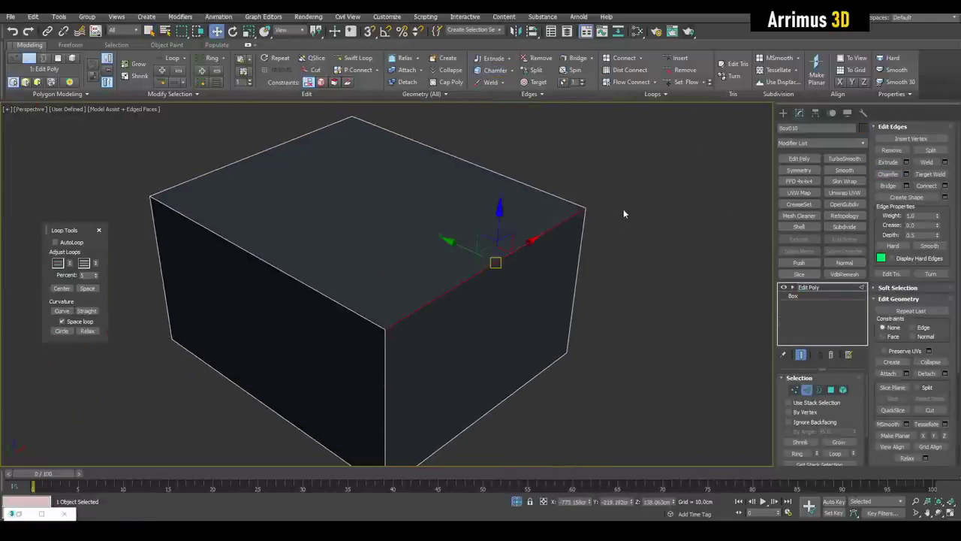
alt+middle_drag(623, 209, 620, 218)
click(907, 174)
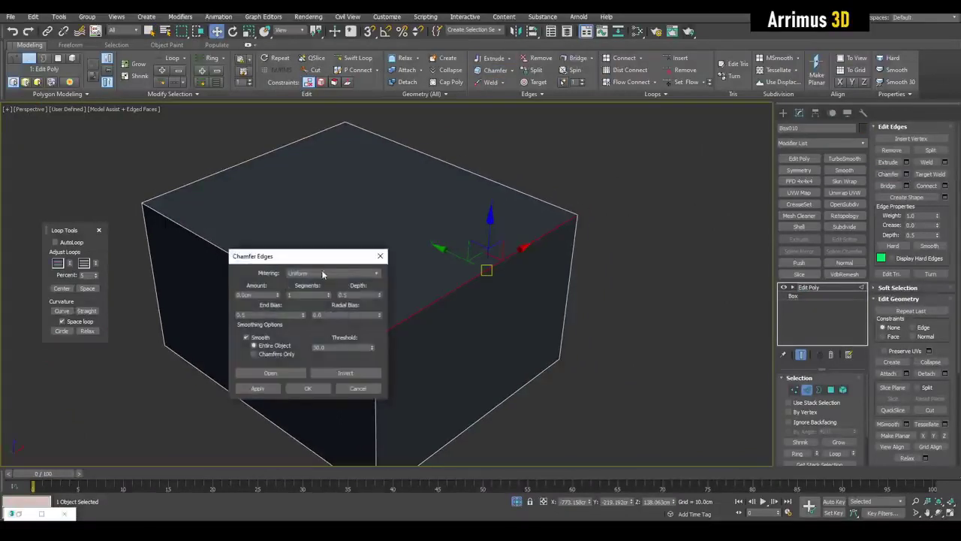
click(355, 392)
Step: Chamfer the selected upper edge of the box interactively, with a wide amount and enough segments to round it smoothly
middle_drag(460, 280, 441, 284)
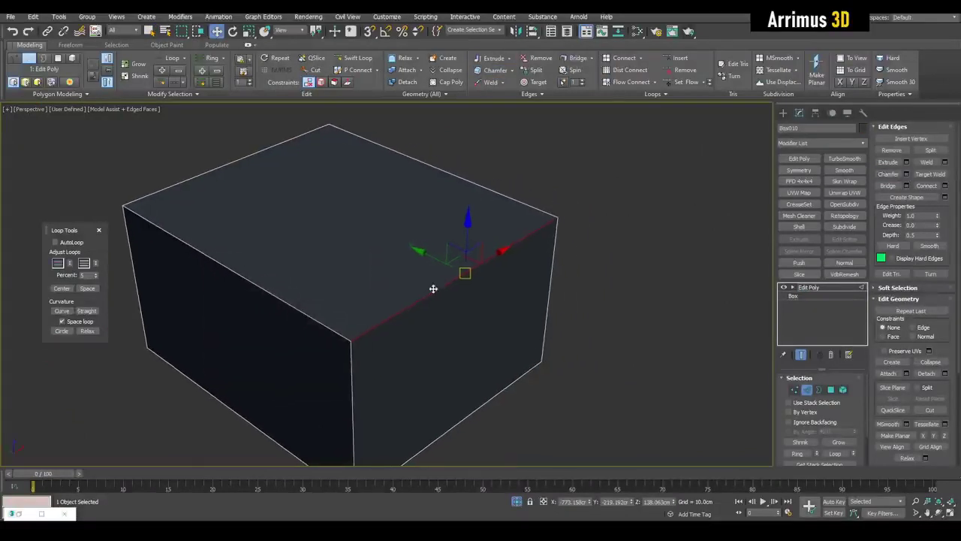
key(ctrl+shift+c)
drag(449, 279, 467, 185)
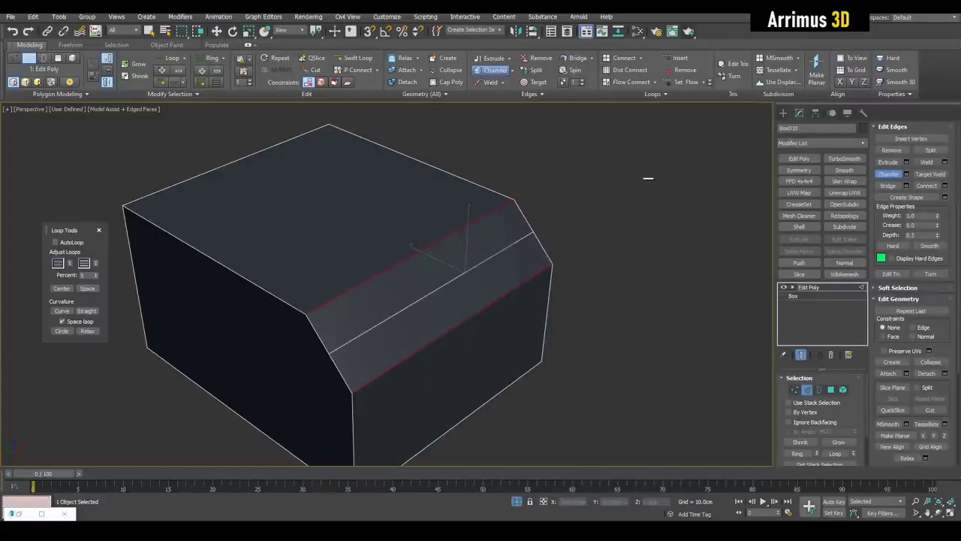
drag(648, 178, 779, 210)
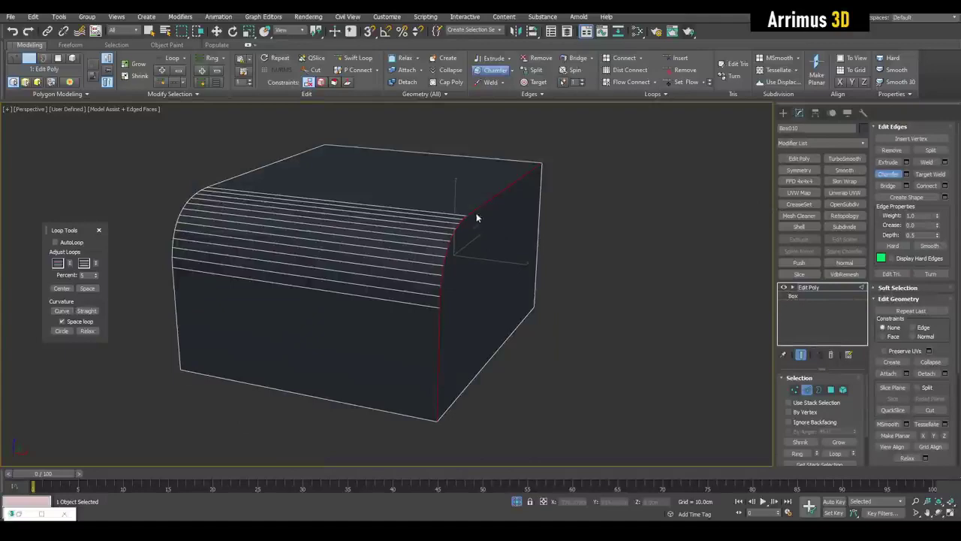
Step: Chamfer the selected edges along the rounded profile of the box's end face interactively
drag(476, 214, 491, 195)
alt+middle_drag(491, 195, 479, 230)
drag(451, 203, 687, 199)
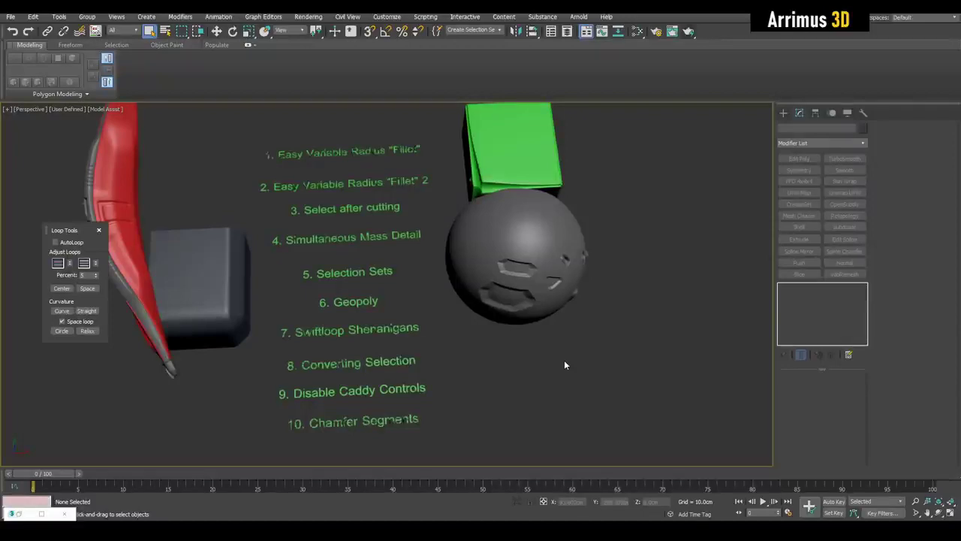
middle_drag(597, 387, 588, 372)
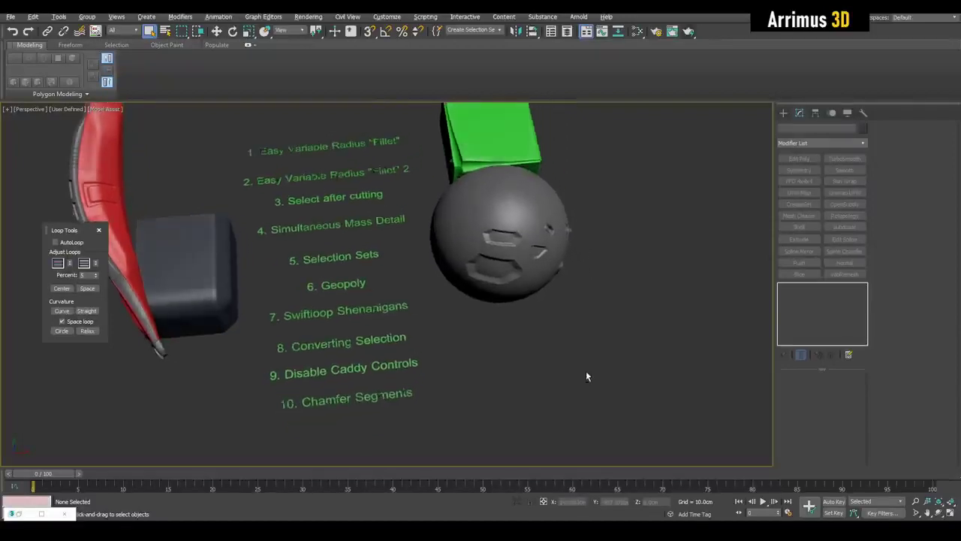